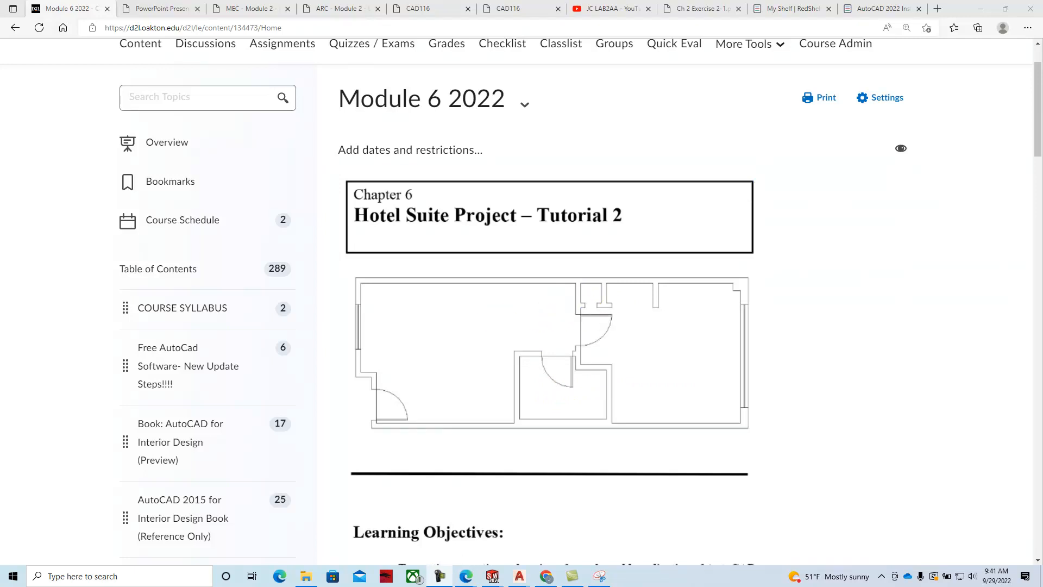
- Bring up the AutoCAD 2022 textbook and examine the closet wall instructions on pages 163 and 164, enlarging page 164
{"action": "left_click_drag", "start_coordinate": [1042, 32], "coordinate": [937, 39]}
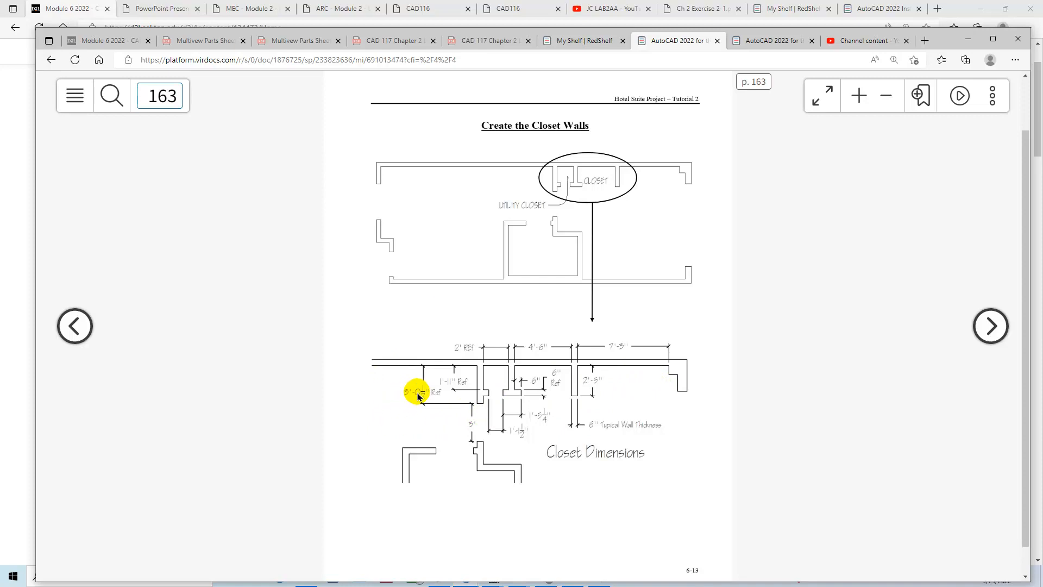
{"action": "left_click", "coordinate": [991, 326]}
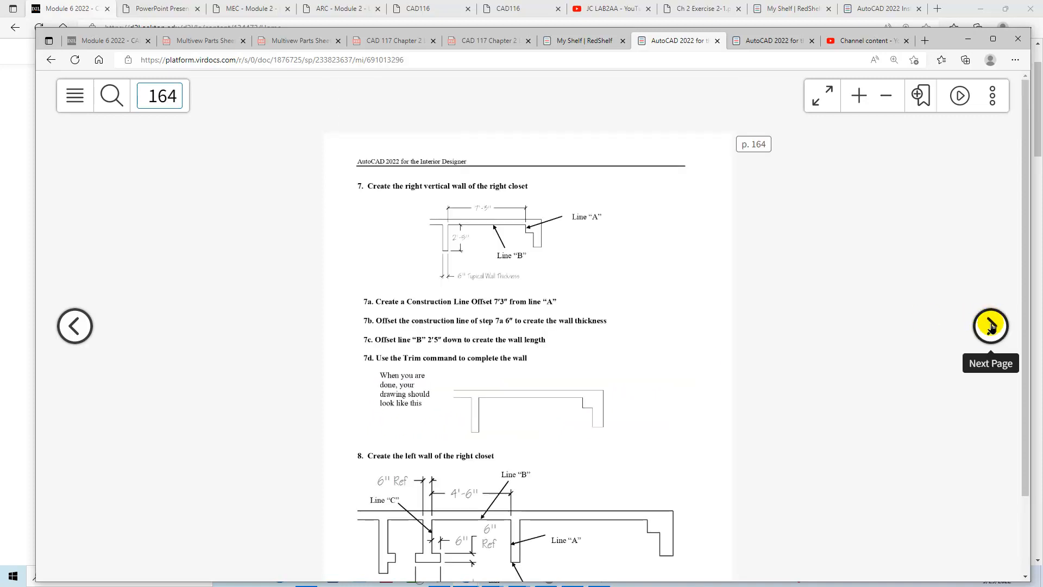
{"action": "left_click", "coordinate": [859, 98]}
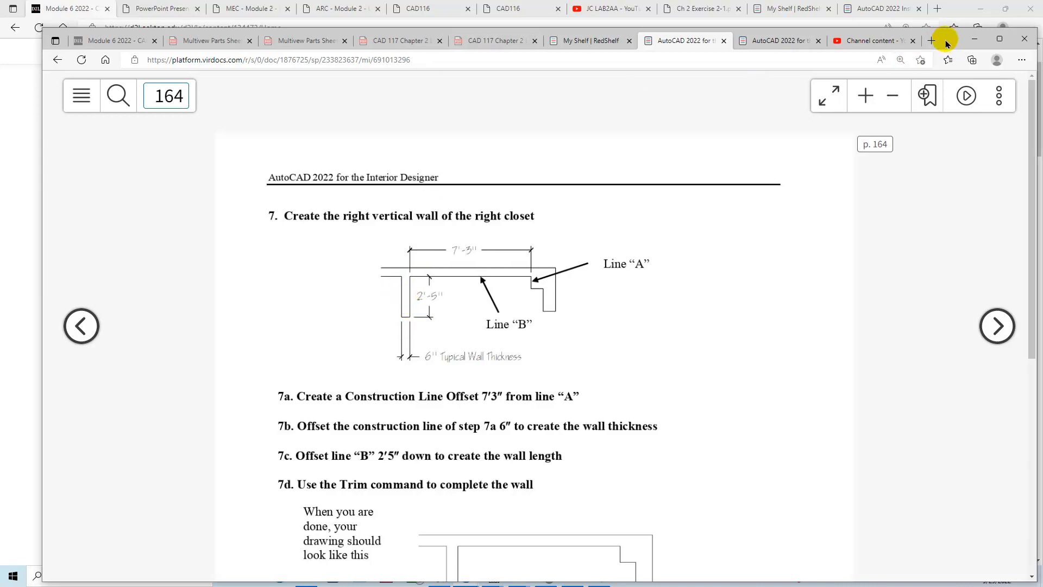
{"action": "left_click", "coordinate": [967, 38]}
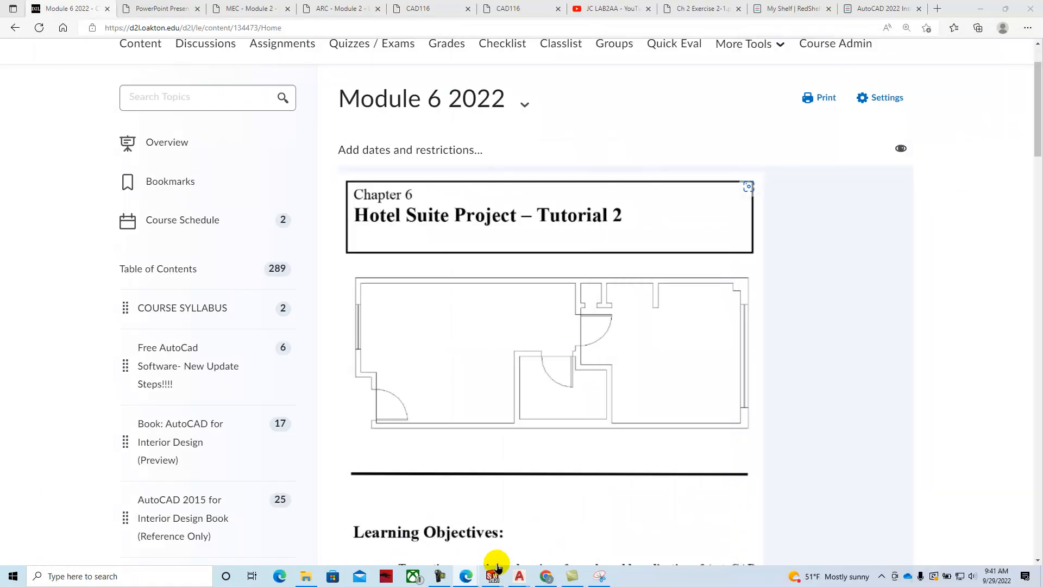
- Switch to AutoCAD and set the text alignment of the .25 to 1 dimension style to Horizontal
{"action": "left_click", "coordinate": [518, 580]}
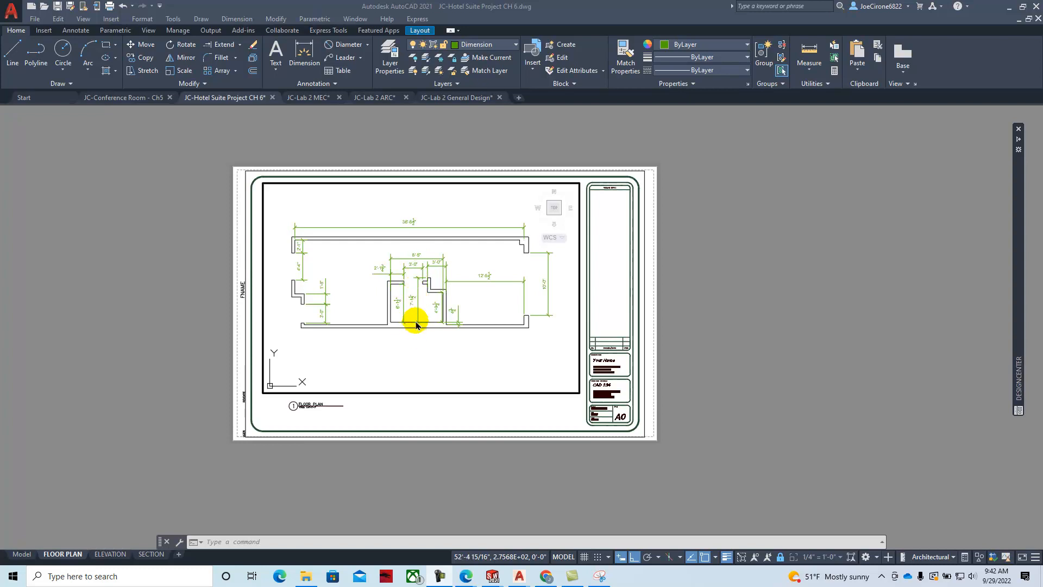
{"action": "scroll", "coordinate": [418, 296], "scroll_direction": "up", "scroll_amount": 4}
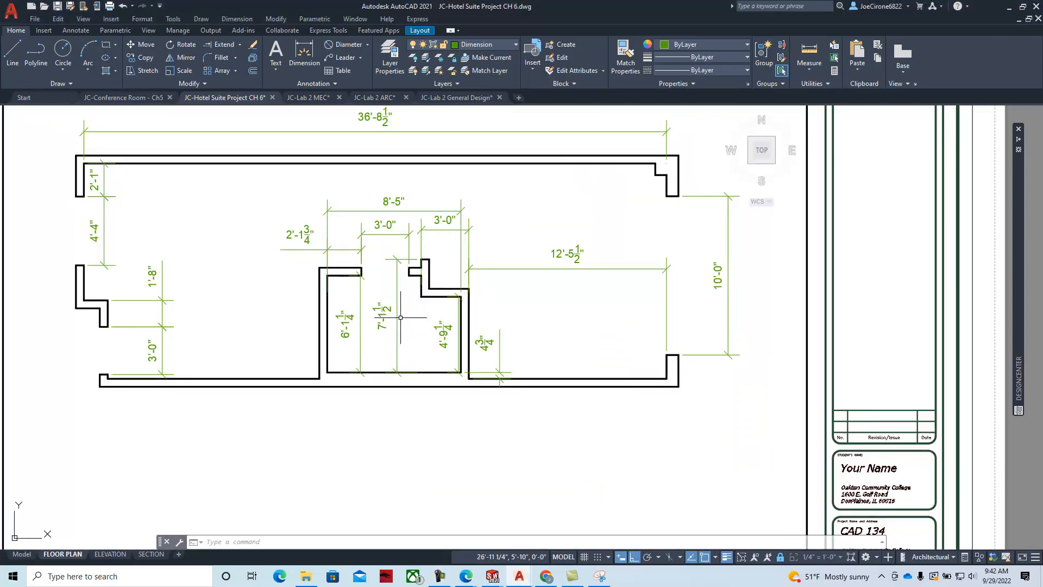
{"action": "left_click", "coordinate": [397, 353]}
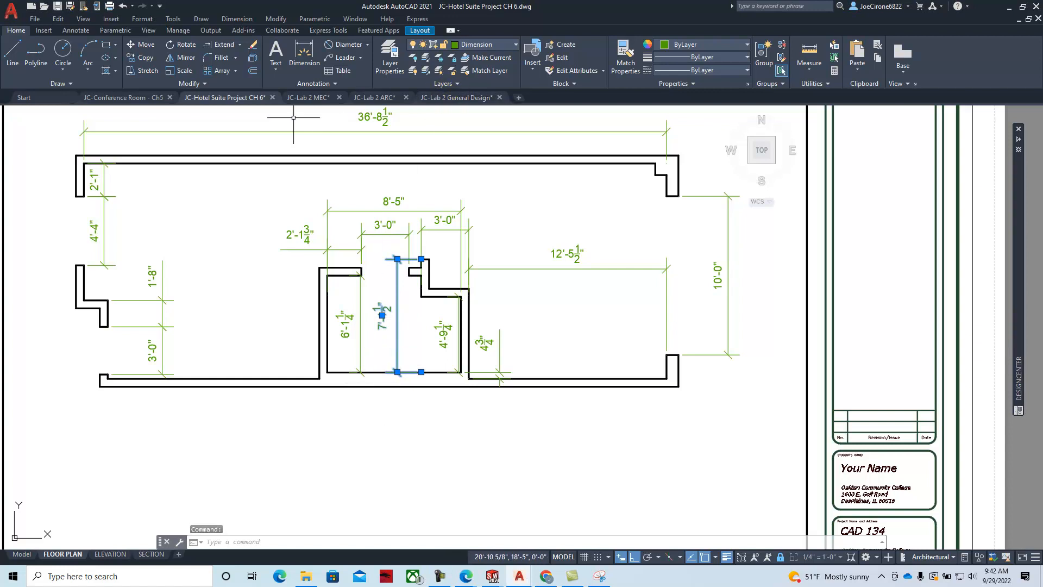
{"action": "left_click", "coordinate": [75, 31]}
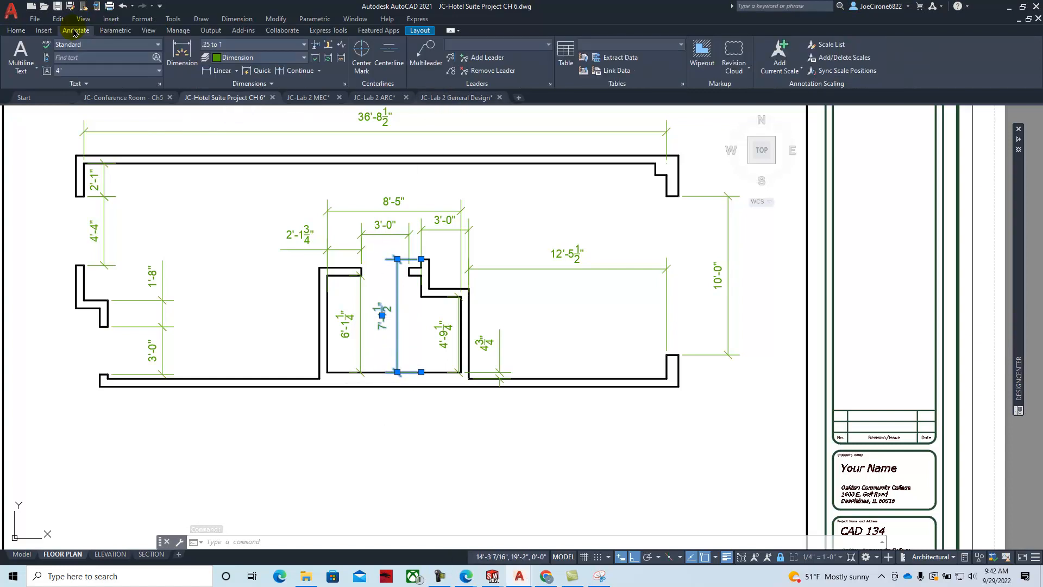
{"action": "left_click", "coordinate": [345, 85]}
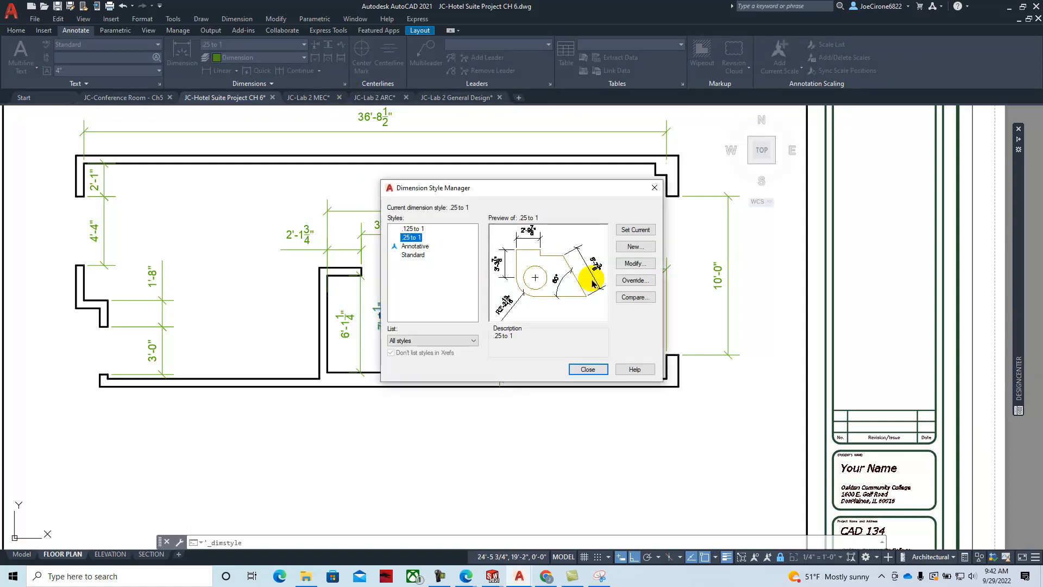
{"action": "left_click", "coordinate": [628, 265]}
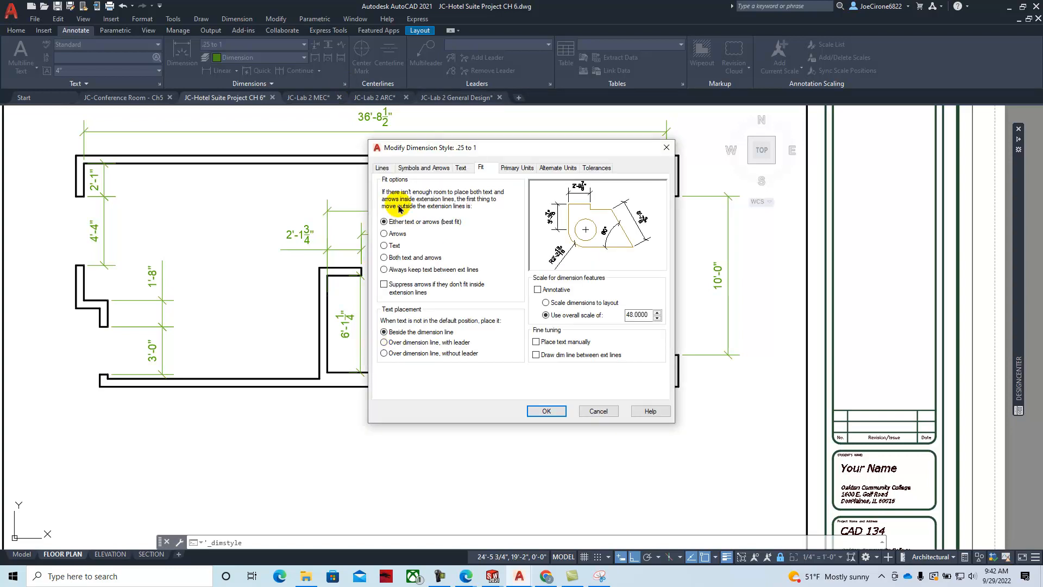
{"action": "left_click", "coordinate": [461, 170]}
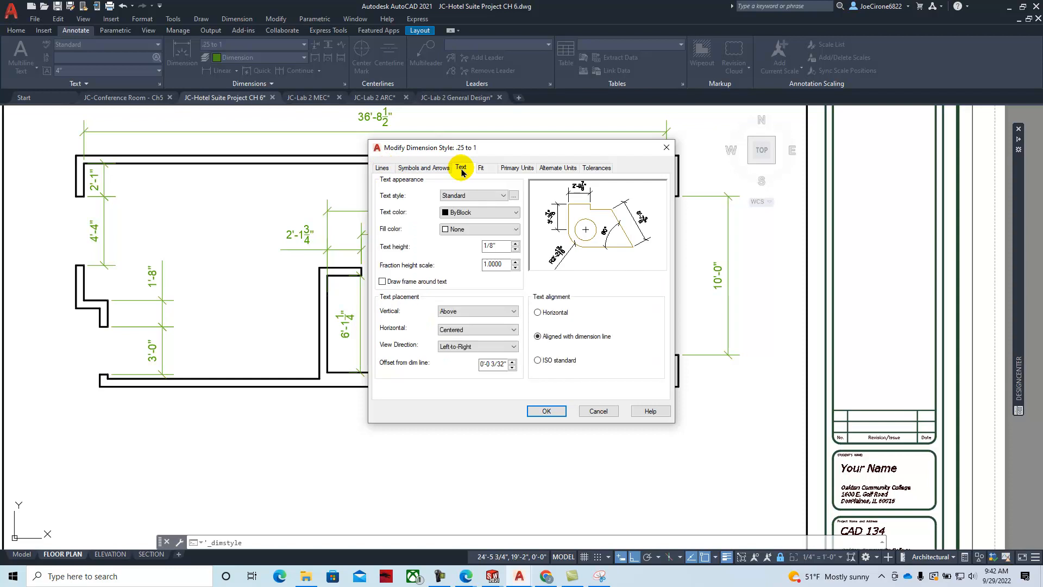
{"action": "left_click", "coordinate": [538, 313]}
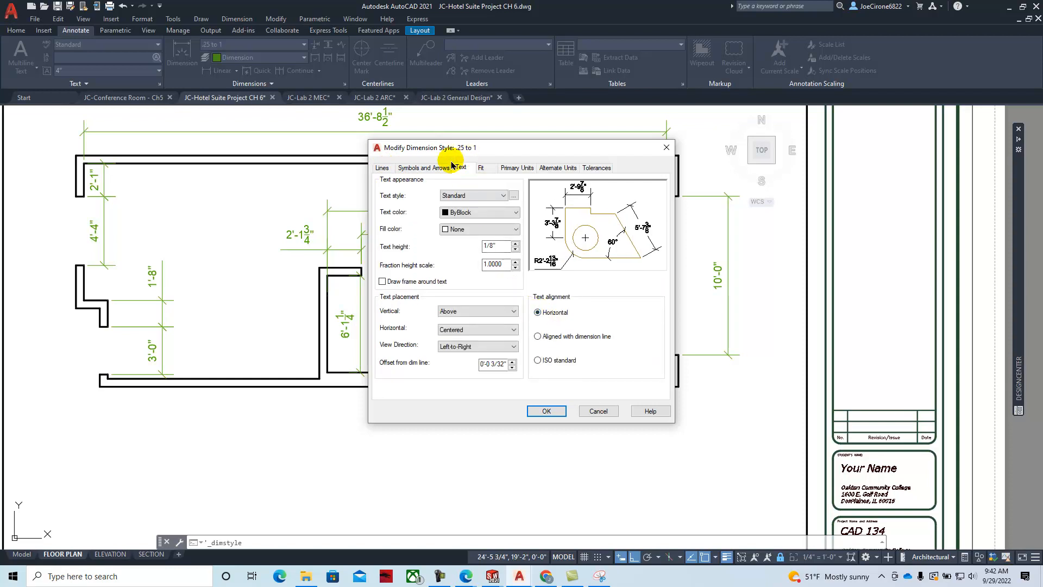
{"action": "left_click", "coordinate": [546, 411]}
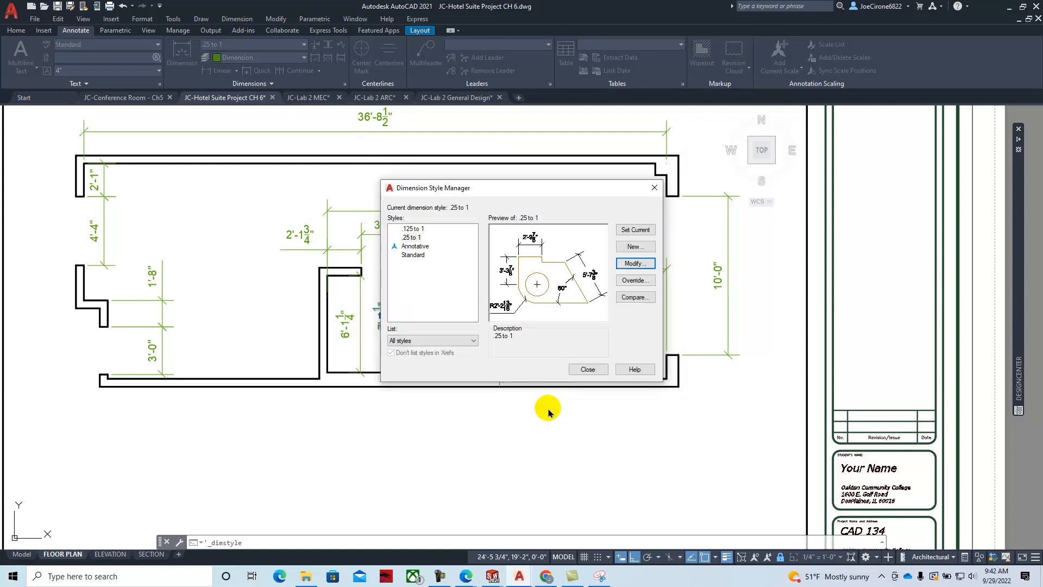
{"action": "left_click", "coordinate": [586, 370]}
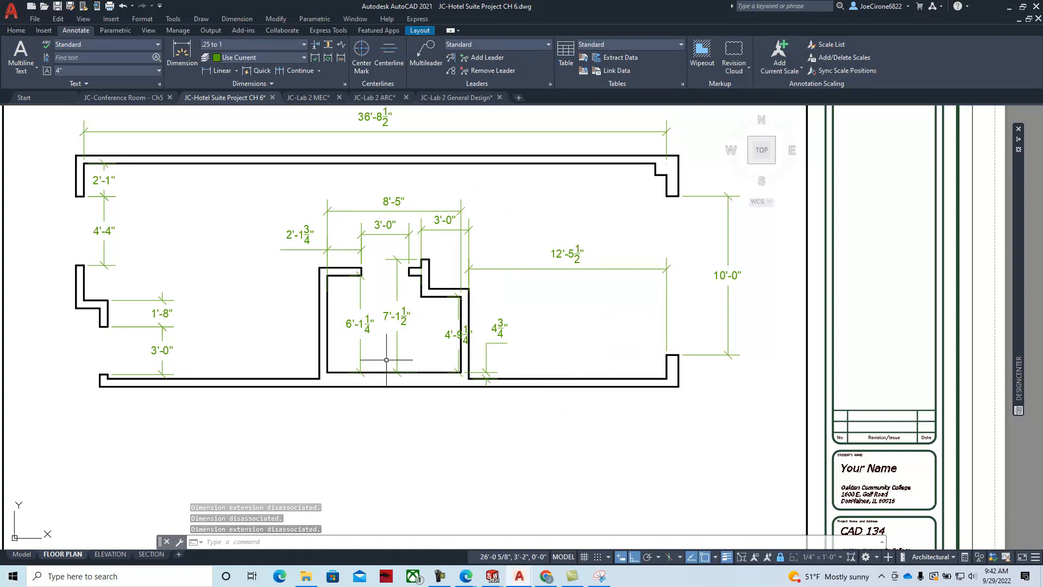
- Move the 4'-9 1/4" vertical dimension left, off the bathroom's right wall line and into the room
{"action": "left_click", "coordinate": [446, 329]}
{"action": "mouse_move", "coordinate": [460, 296]}
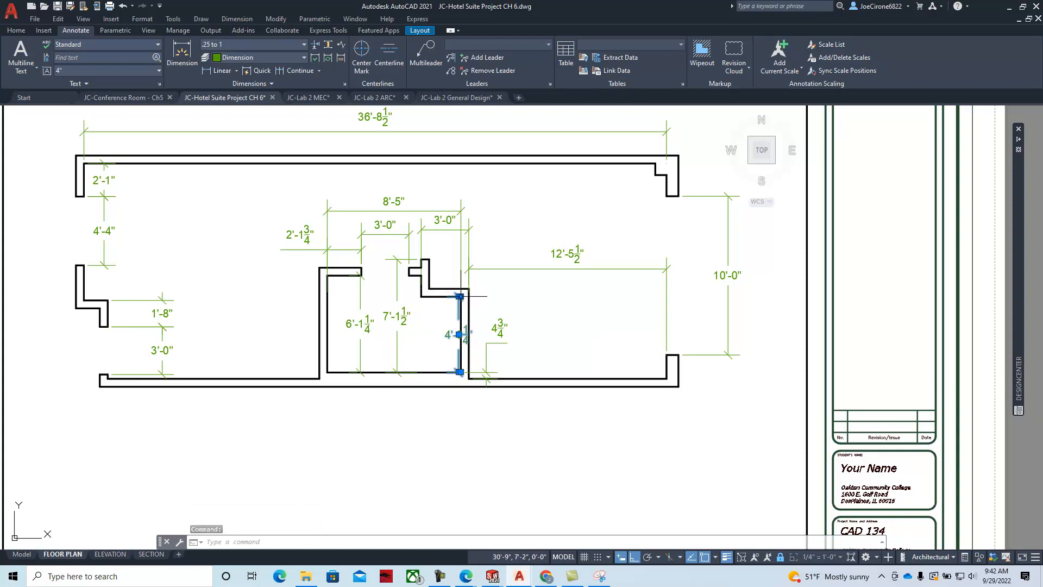
{"action": "left_click", "coordinate": [459, 297]}
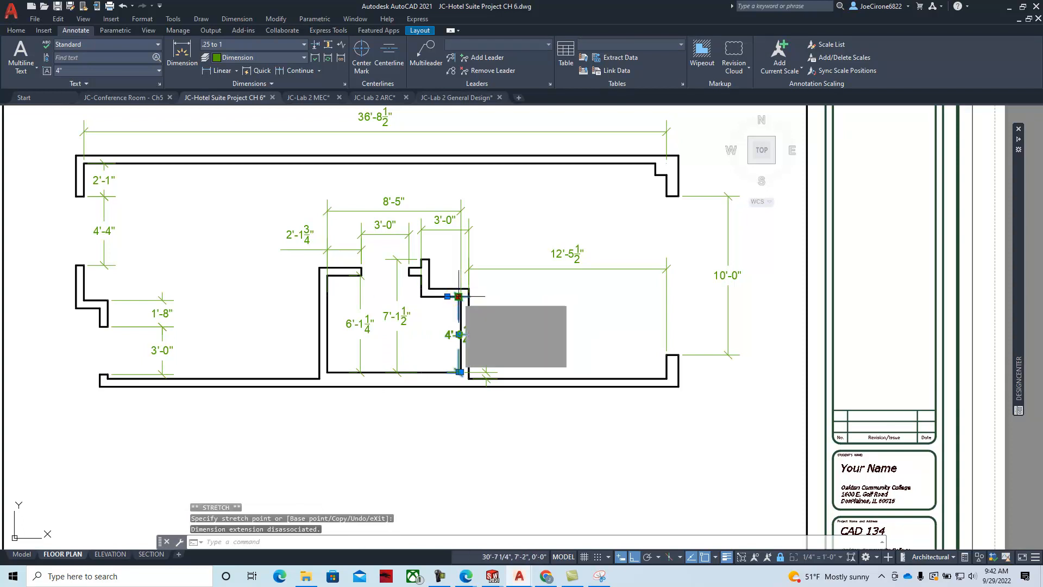
{"action": "left_click", "coordinate": [447, 315]}
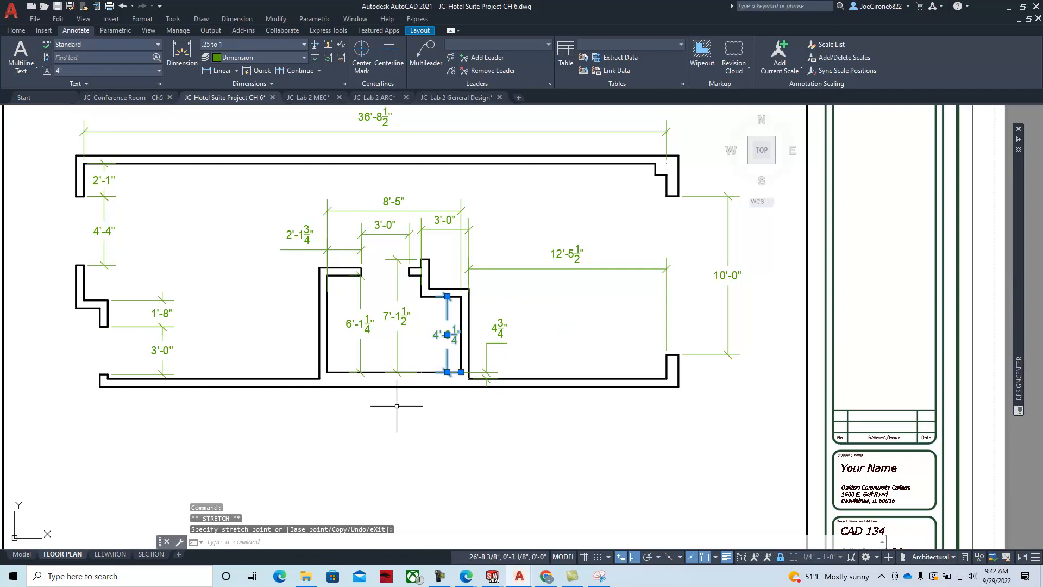
{"action": "key", "text": "Escape"}
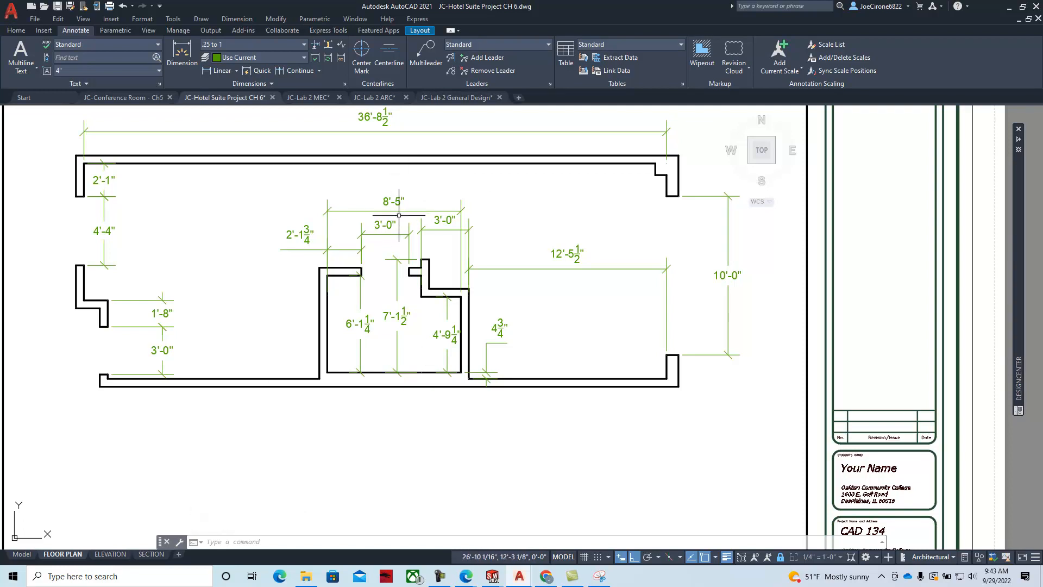
- Switch the drawing to model space and review the closet wall dimensions on textbook page 163
{"action": "left_click", "coordinate": [21, 554]}
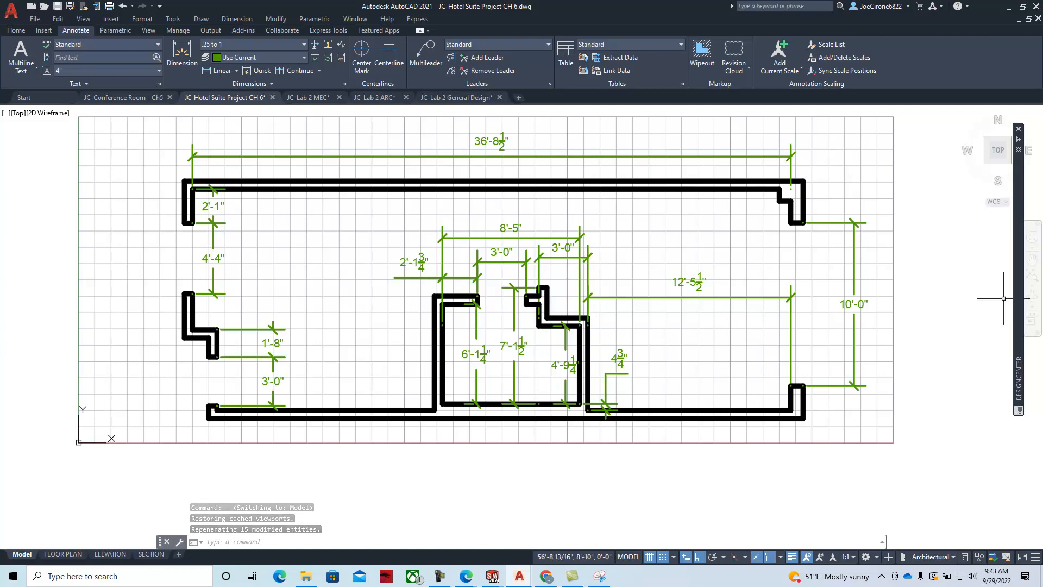
{"action": "left_click_drag", "start_coordinate": [1042, 90], "coordinate": [1040, 97]}
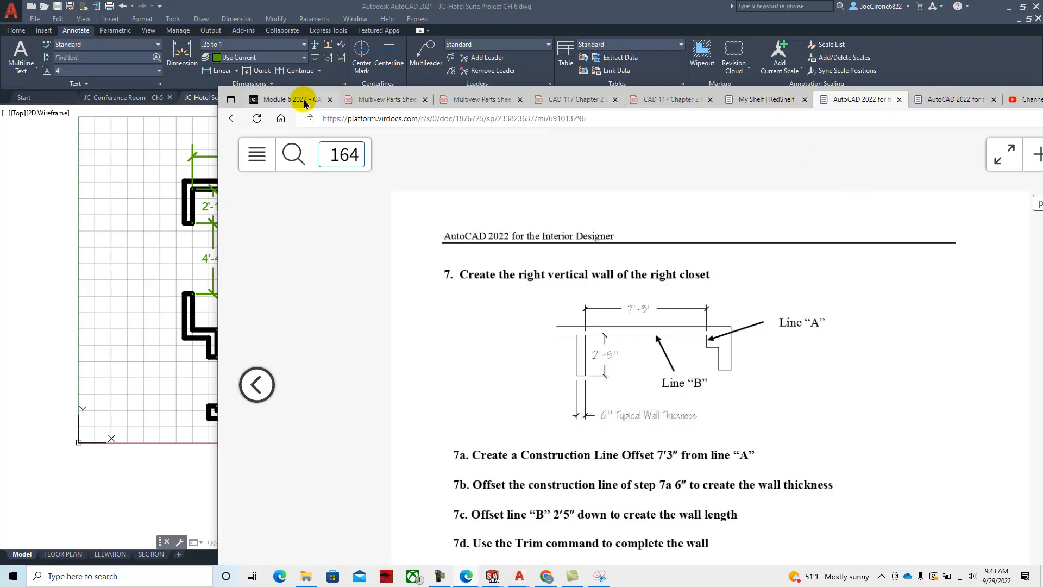
{"action": "left_click_drag", "start_coordinate": [918, 97], "coordinate": [861, 98]}
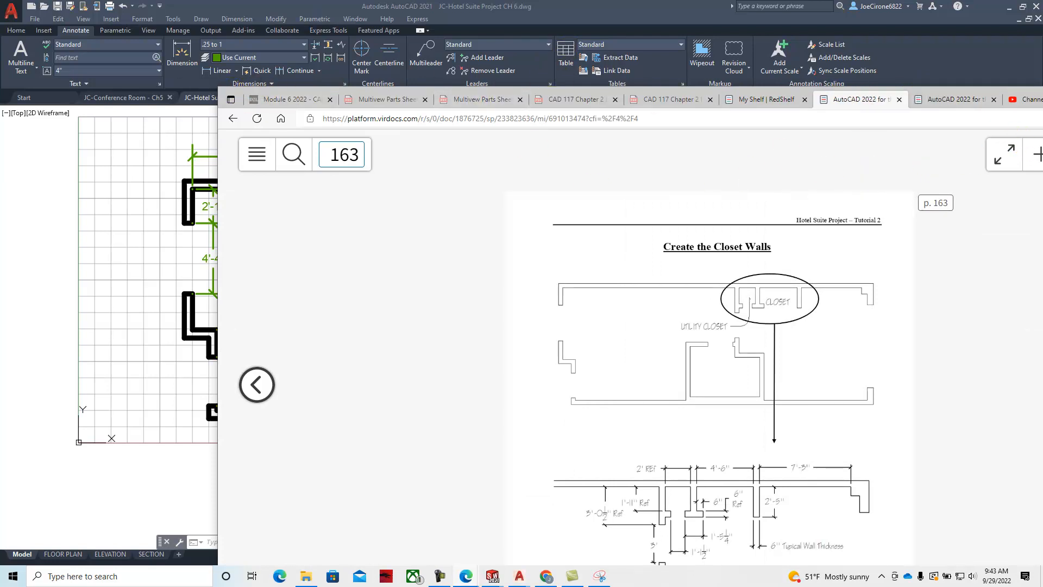
{"action": "left_click", "coordinate": [1040, 77]}
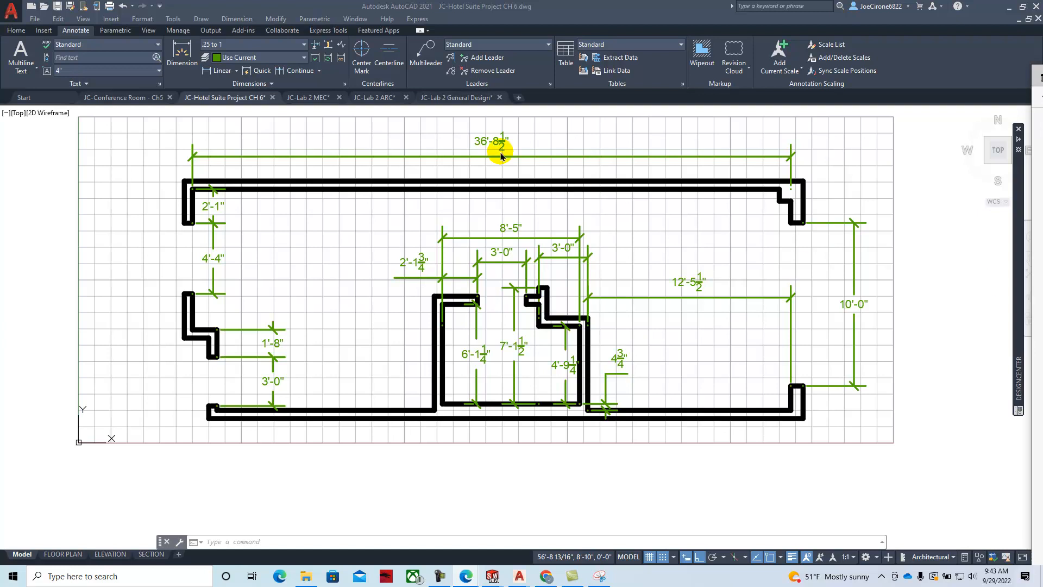
- Turn off the Dimension layer and make the Wall layer current
{"action": "left_click", "coordinate": [18, 31]}
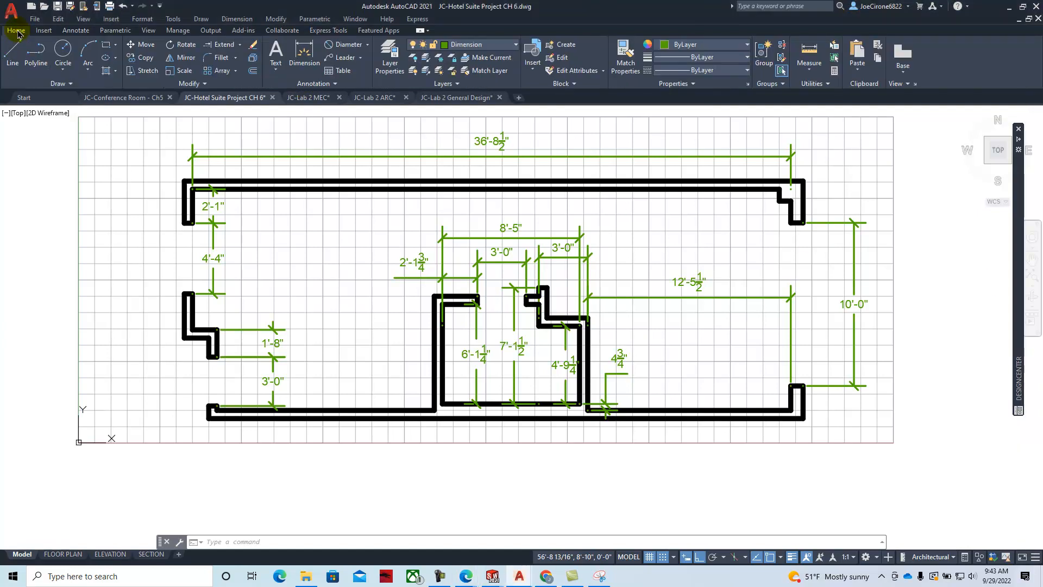
{"action": "left_click", "coordinate": [252, 72]}
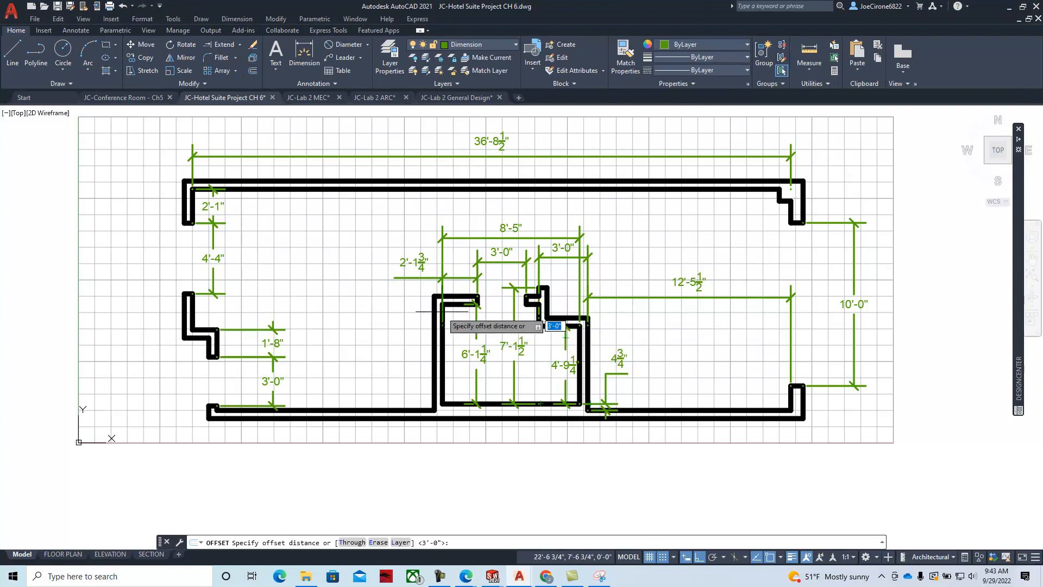
{"action": "left_click", "coordinate": [514, 49]}
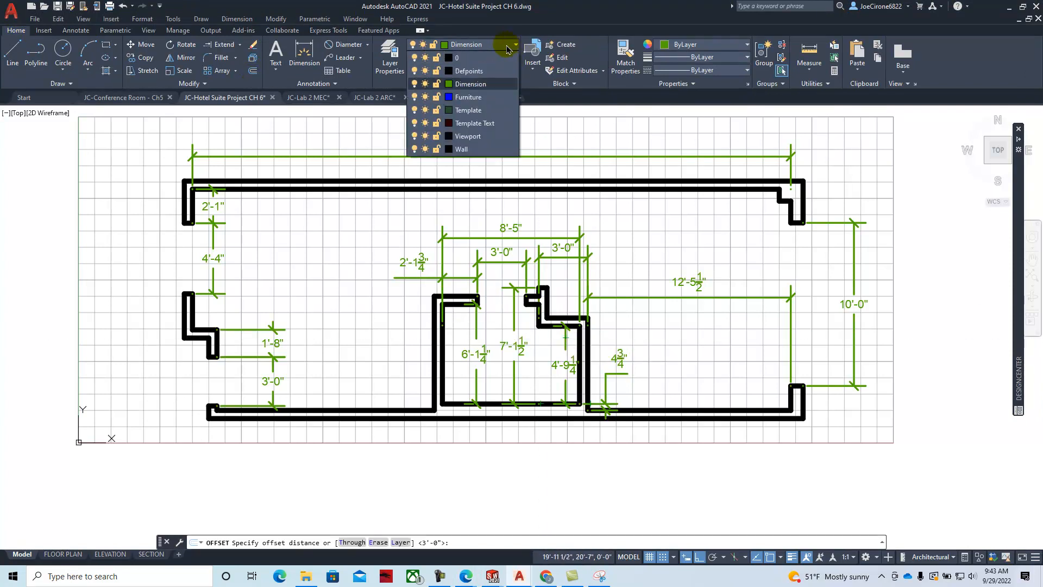
{"action": "left_click", "coordinate": [413, 79]}
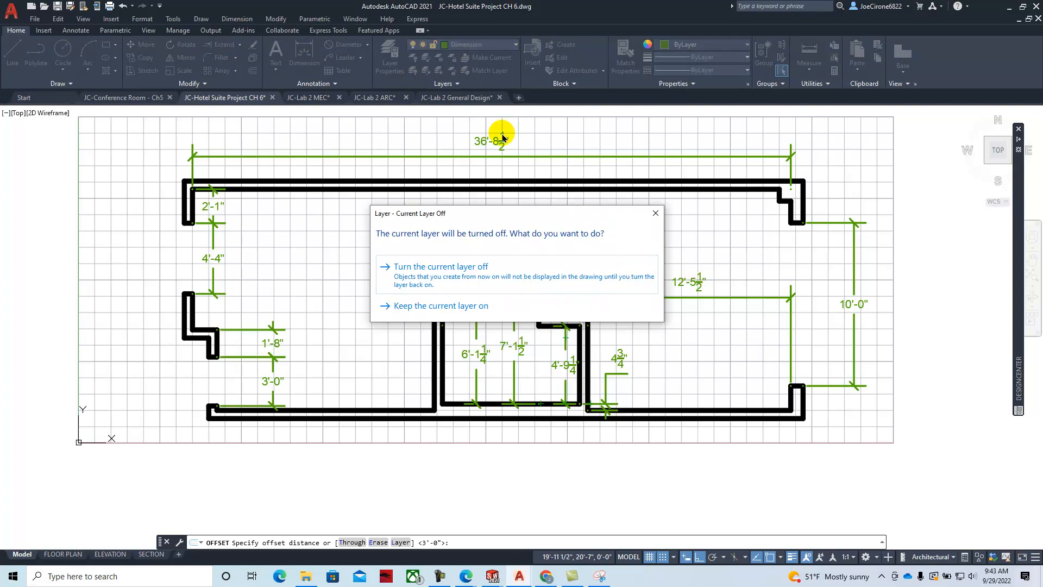
{"action": "left_click", "coordinate": [435, 269]}
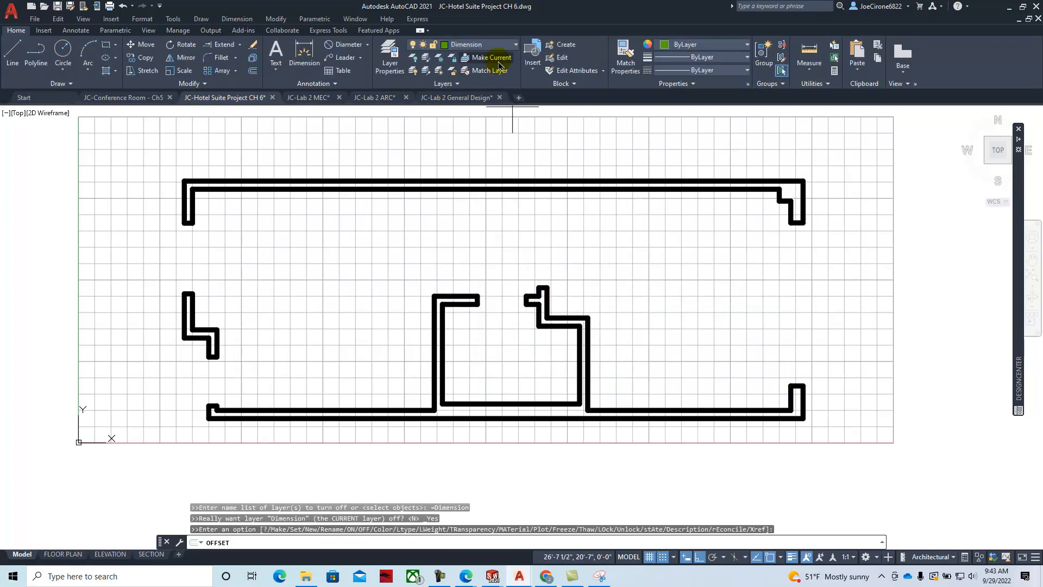
{"action": "left_click", "coordinate": [515, 44]}
{"action": "left_click", "coordinate": [478, 154]}
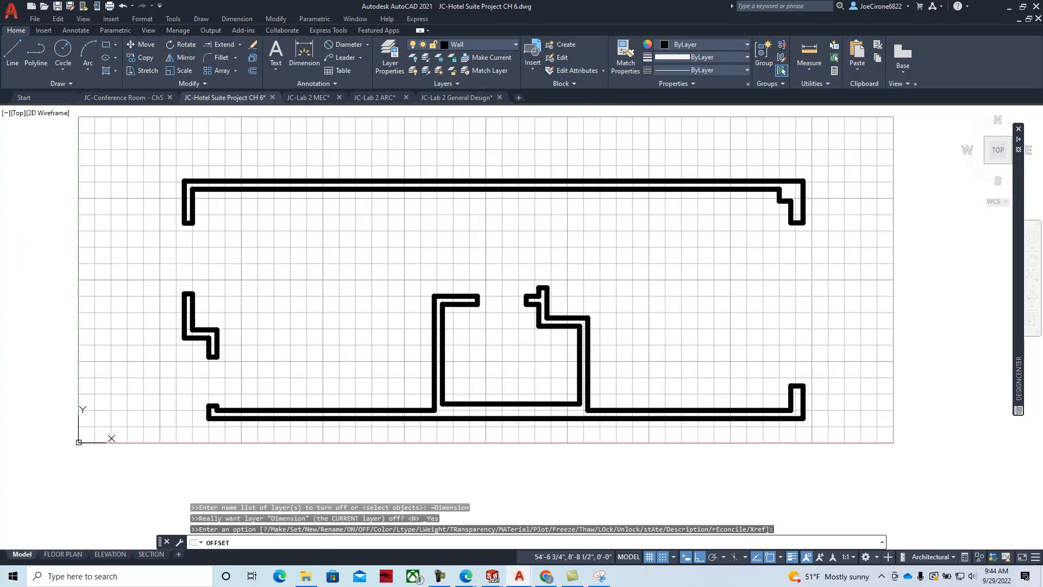
- Offset the short vertical line of the upper-right corner jog 7'3" to the left for the closet wall
{"action": "left_click", "coordinate": [253, 71]}
{"action": "type", "text": "7"}
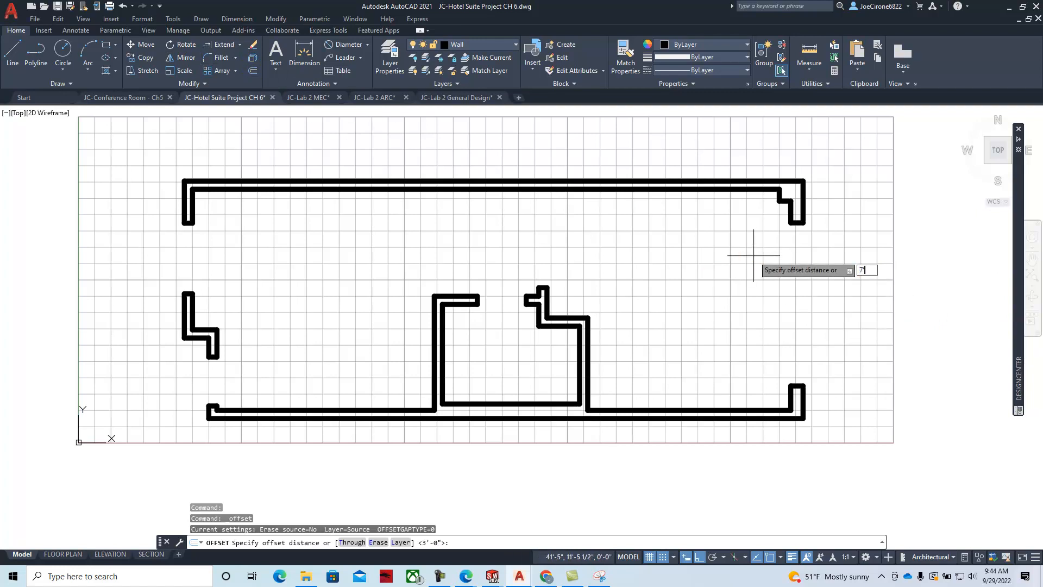
{"action": "type", "text": "'3"}
{"action": "key", "text": "Return"}
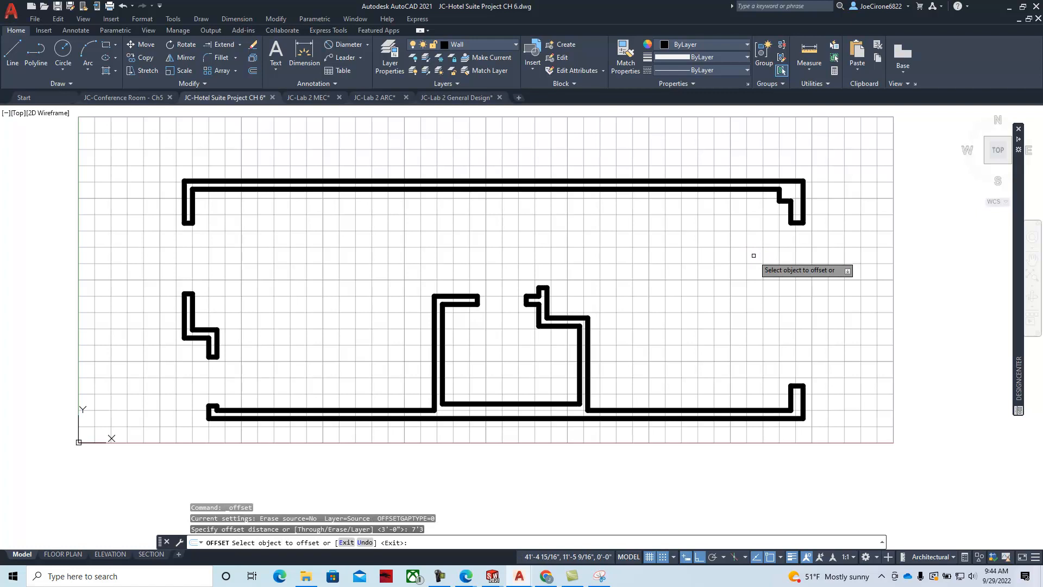
{"action": "scroll", "coordinate": [827, 190], "scroll_direction": "up", "scroll_amount": 2}
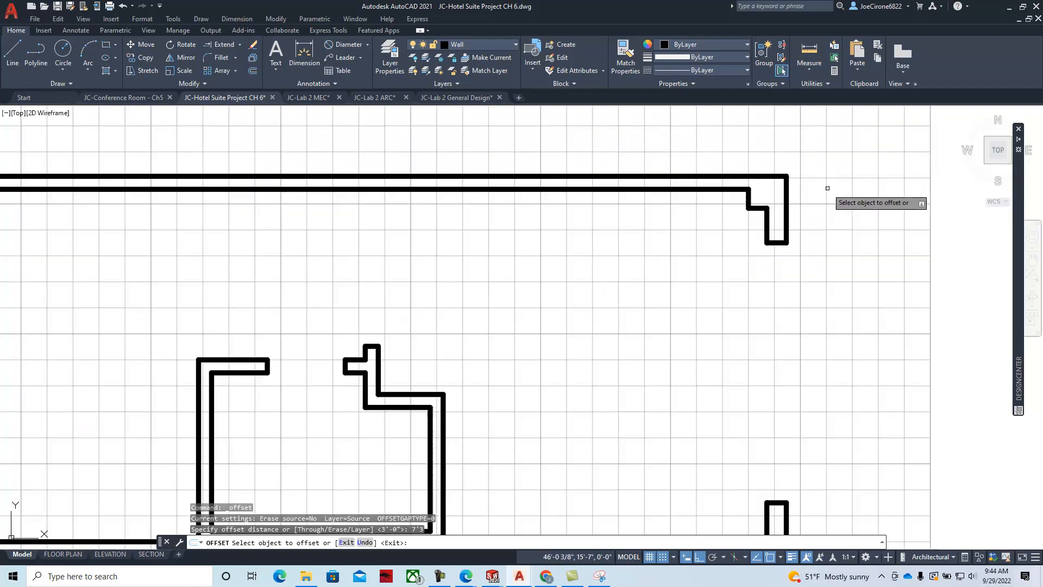
{"action": "left_click", "coordinate": [749, 201]}
{"action": "left_click", "coordinate": [467, 216]}
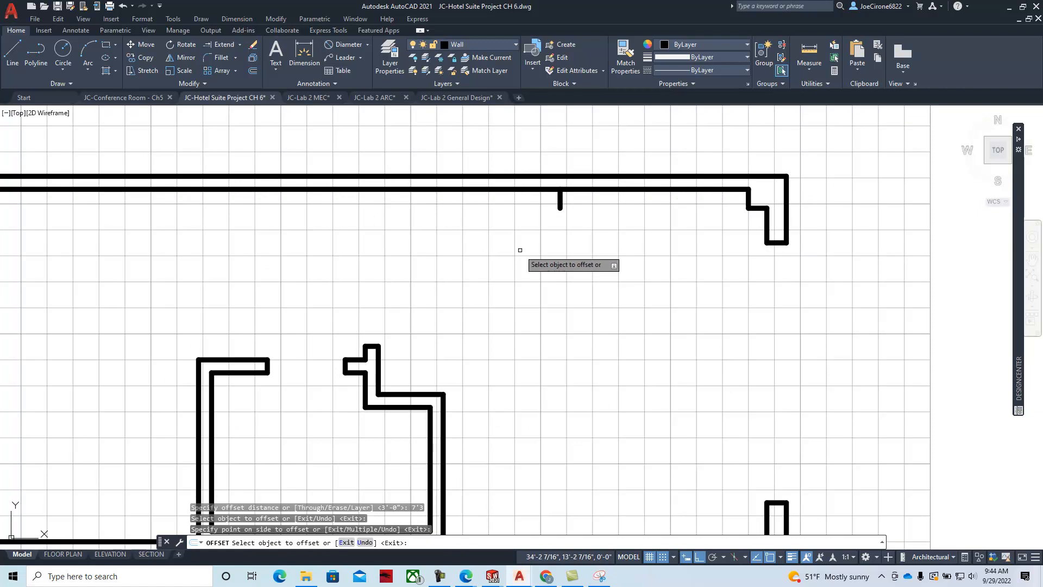
{"action": "key", "text": "Return"}
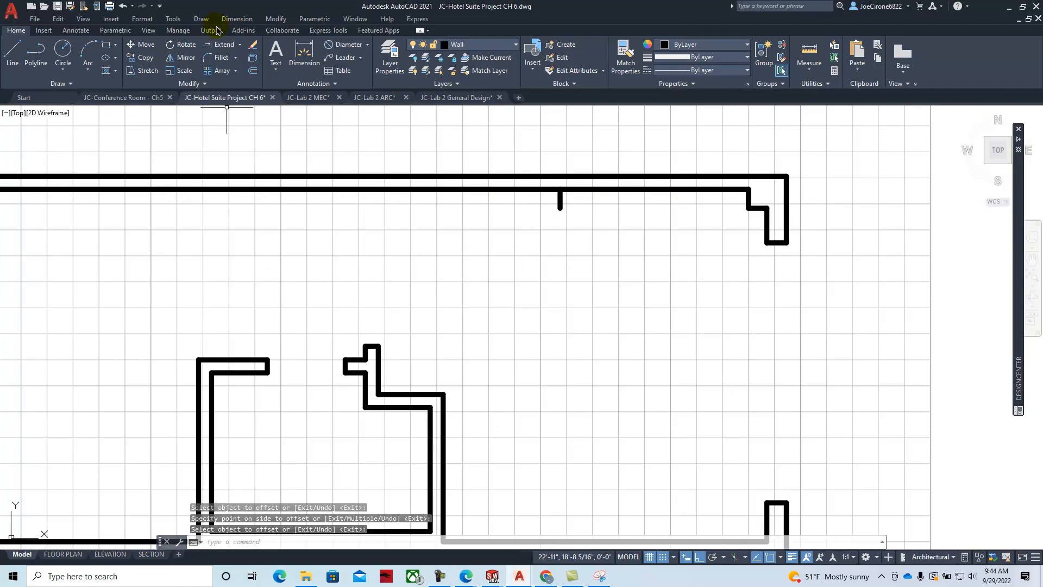
- Offset the inner line of the upper wall 2'5" down to set the closet wall's length
{"action": "left_click", "coordinate": [252, 72]}
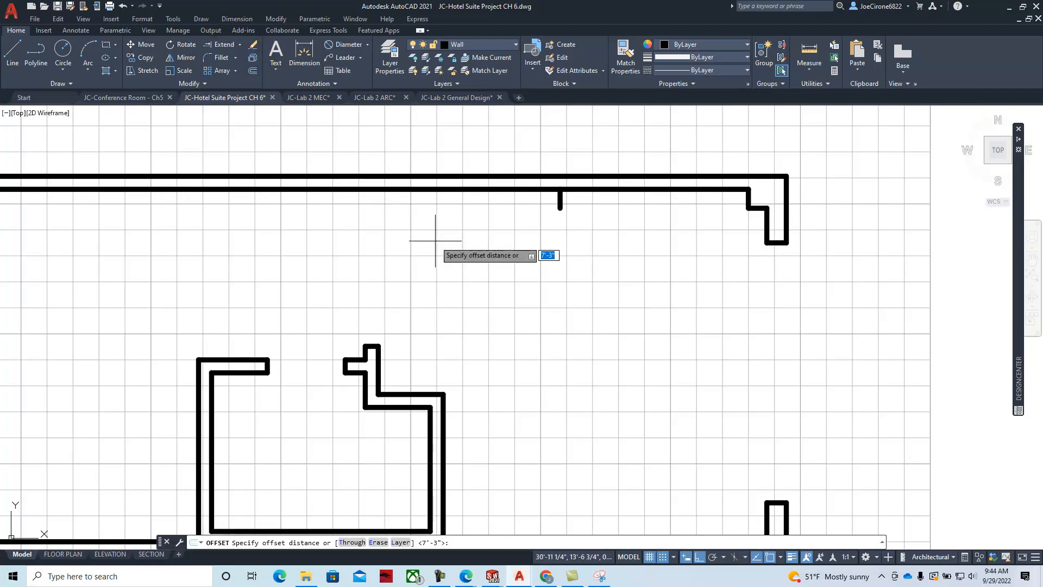
{"action": "type", "text": "2"}
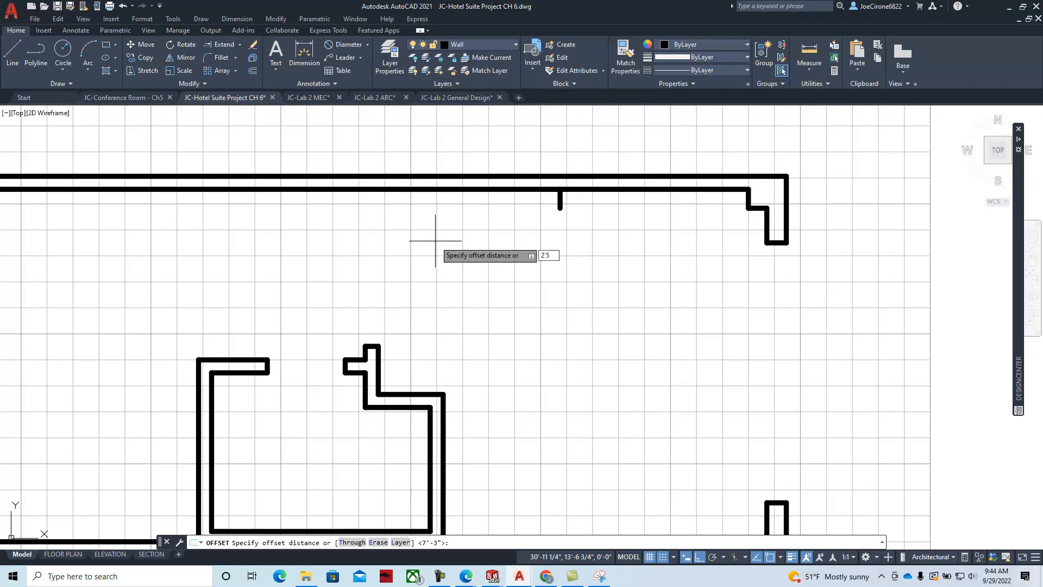
{"action": "type", "text": "'5"}
{"action": "key", "text": "Return"}
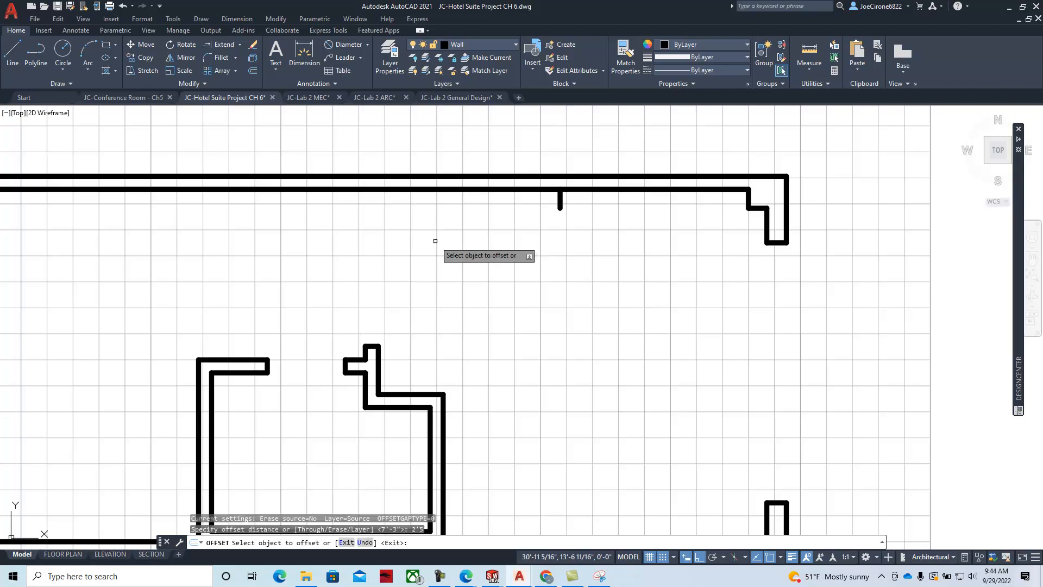
{"action": "left_click", "coordinate": [479, 189]}
{"action": "left_click", "coordinate": [469, 287]}
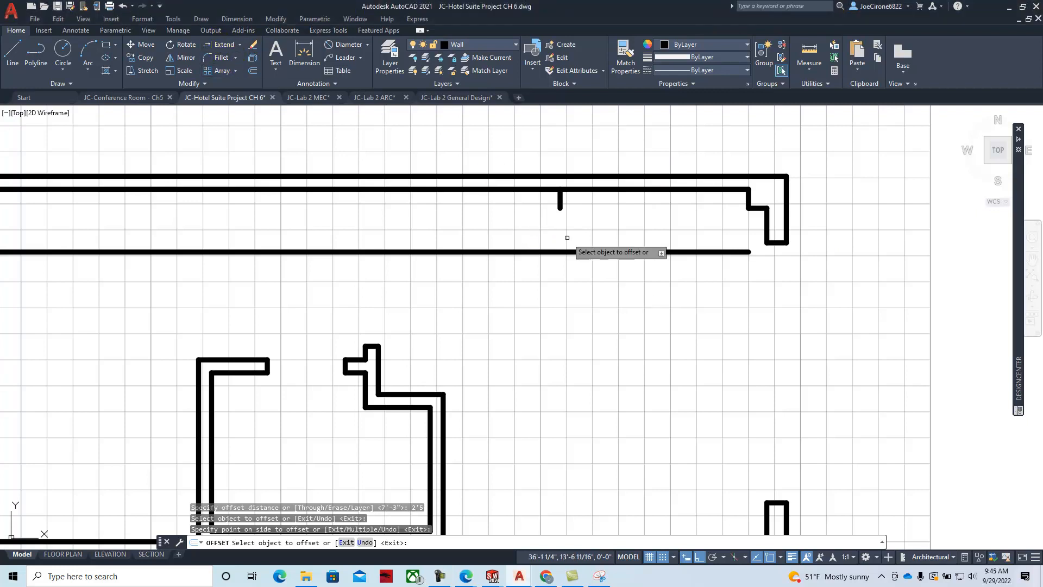
- Extend the short vertical closet wall line down to the offset horizontal line
{"action": "left_click", "coordinate": [560, 201]}
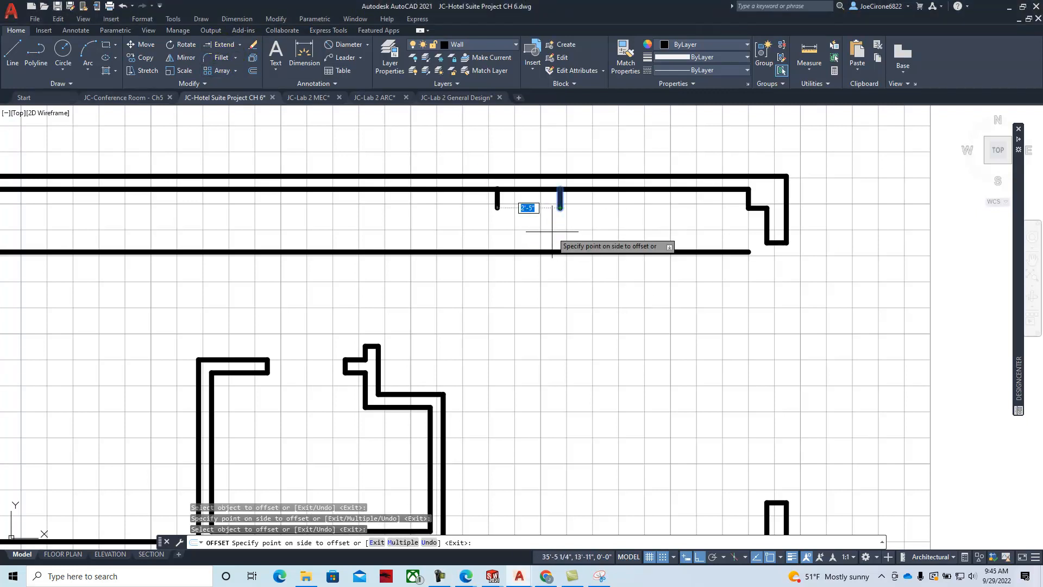
{"action": "key", "text": "Escape"}
{"action": "left_click", "coordinate": [220, 44]}
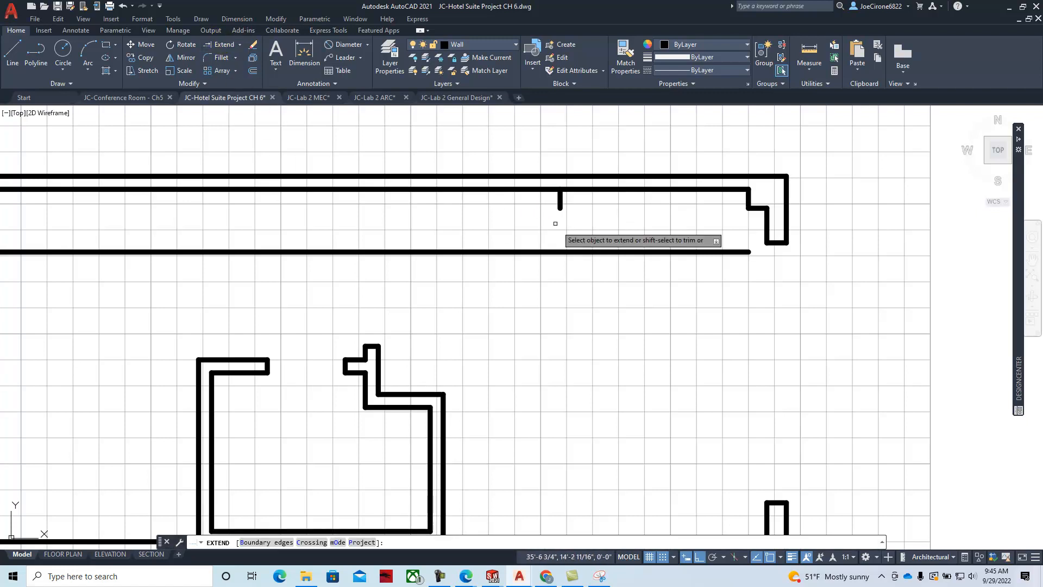
{"action": "left_click", "coordinate": [559, 202]}
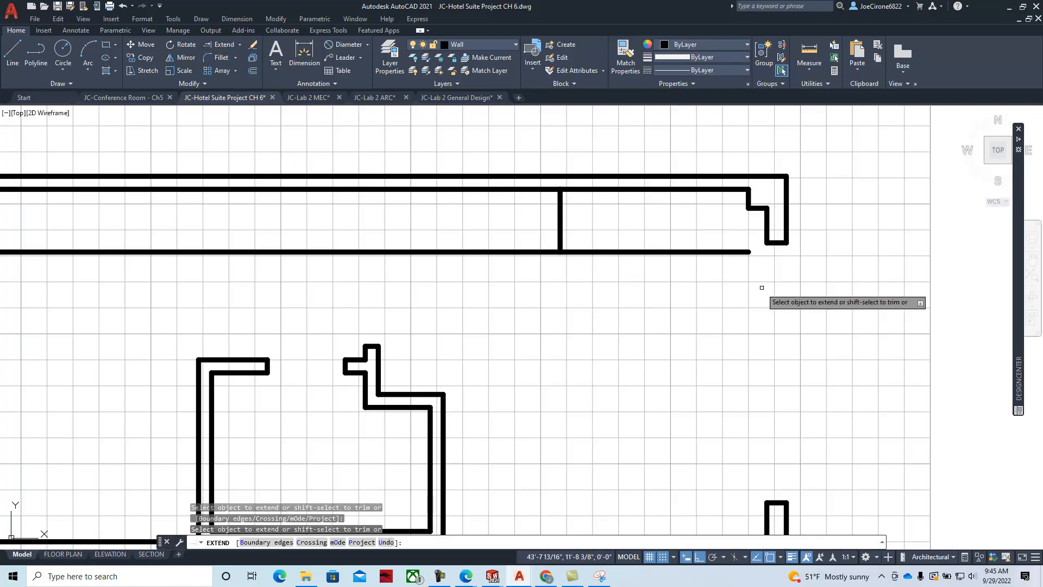
- Trim the part of the offset horizontal line lying to the right of the closet wall line
{"action": "left_click", "coordinate": [249, 73]}
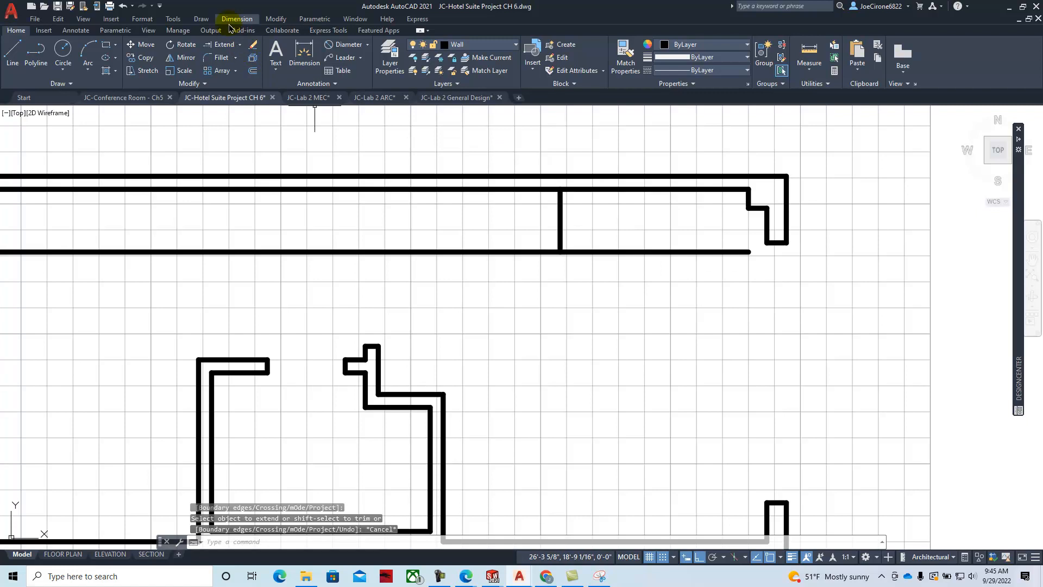
{"action": "left_click", "coordinate": [239, 46]}
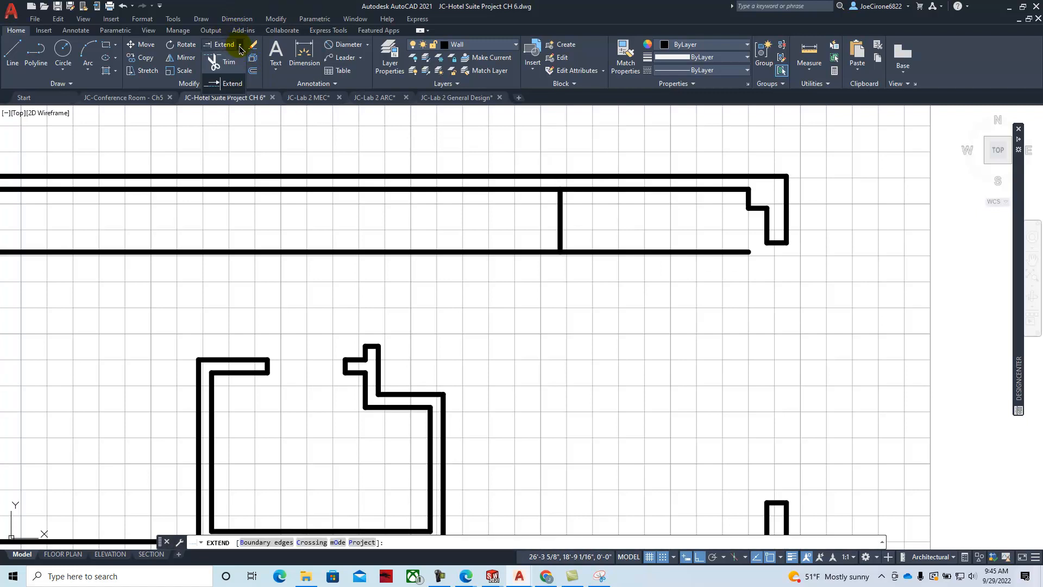
{"action": "left_click", "coordinate": [221, 64]}
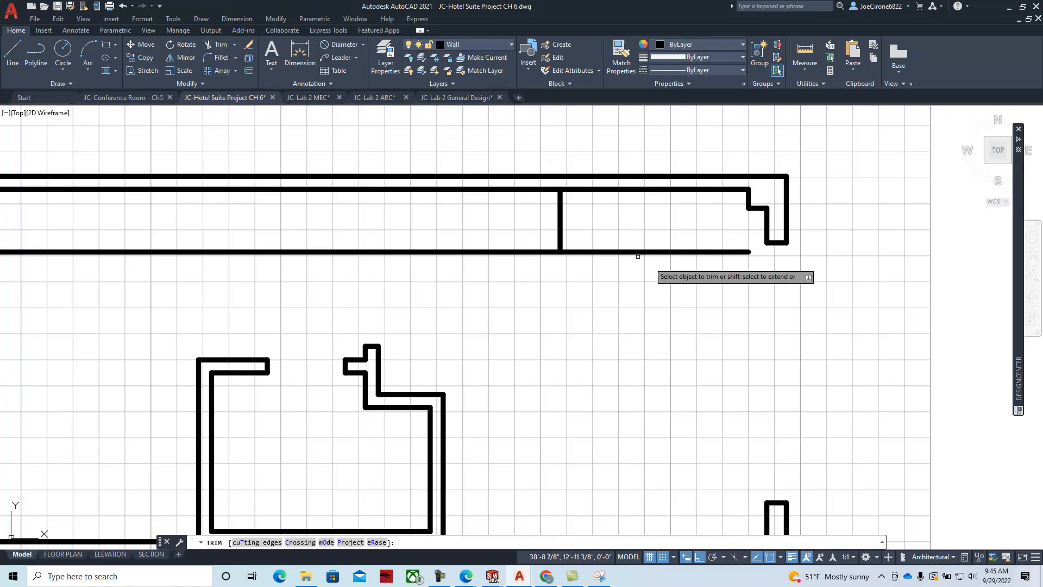
{"action": "left_click", "coordinate": [694, 251]}
{"action": "key", "text": "Escape"}
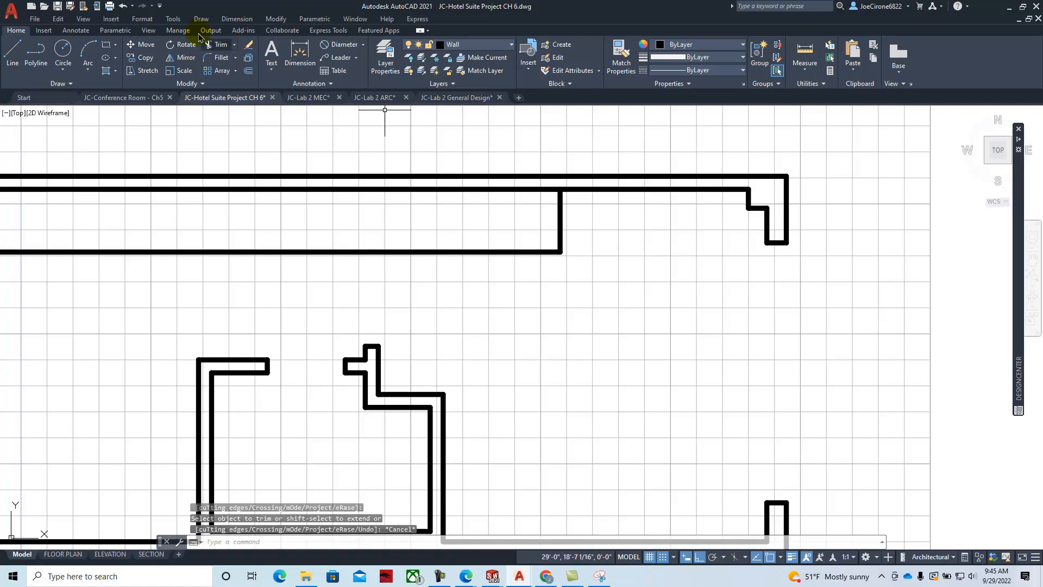
- Offset the vertical closet wall line 6" to the left to create the wall thickness
{"action": "left_click", "coordinate": [248, 71]}
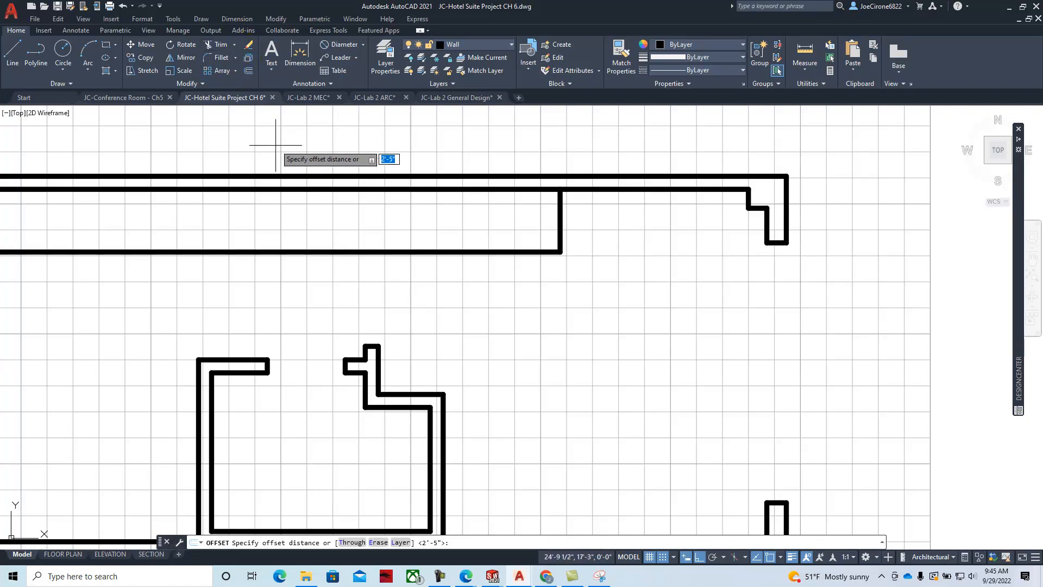
{"action": "type", "text": "6"}
{"action": "key", "text": "Return"}
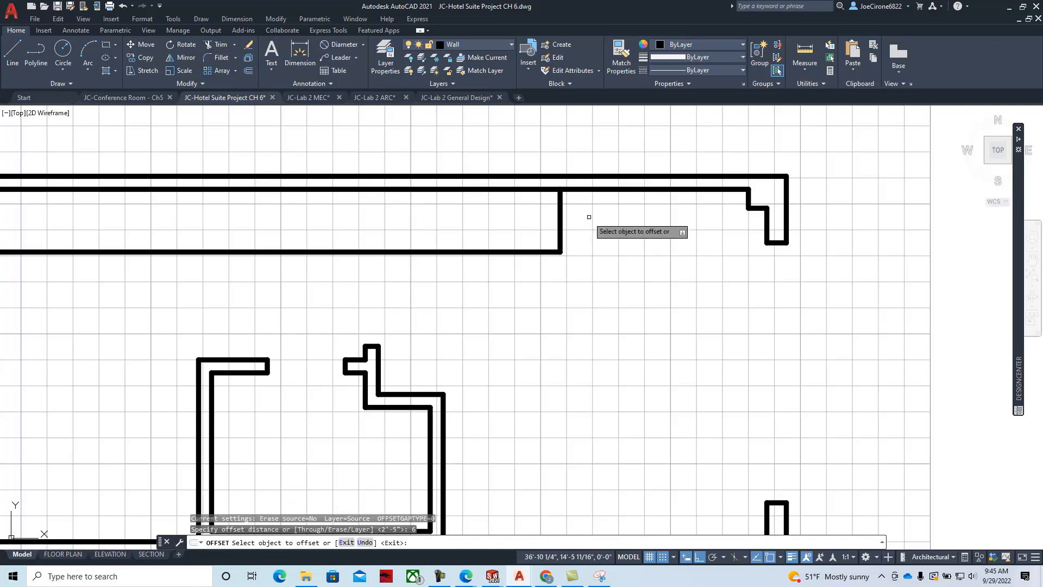
{"action": "left_click", "coordinate": [560, 217]}
{"action": "left_click", "coordinate": [477, 226]}
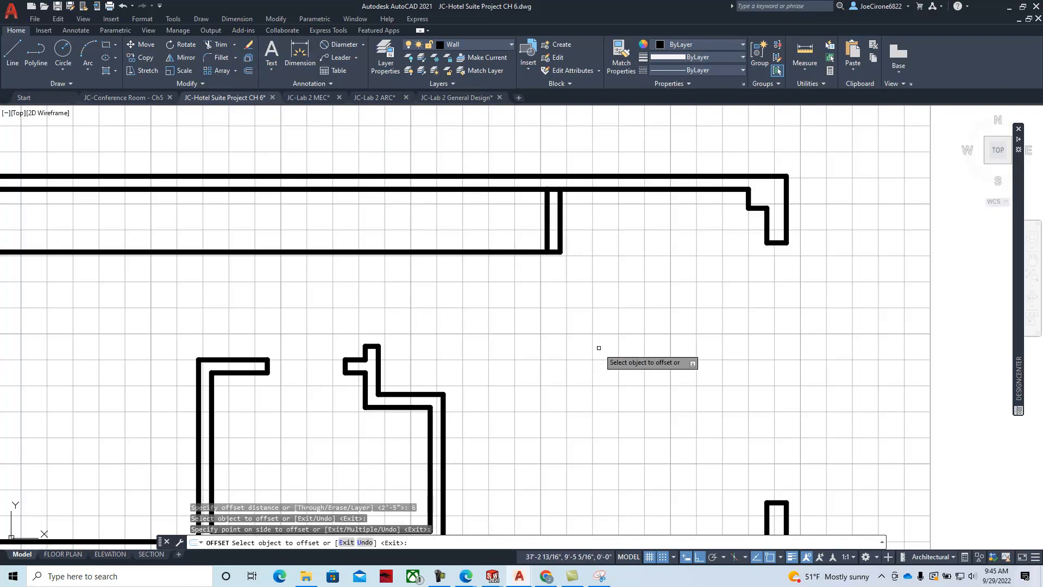
{"action": "key", "text": "Escape"}
- Trim the leftover horizontal line left of the closet wall and the upper wall's inner line between the two closet wall lines
{"action": "left_click", "coordinate": [216, 44]}
{"action": "left_click", "coordinate": [516, 235]}
{"action": "key", "text": "Return"}
{"action": "scroll", "coordinate": [560, 190], "scroll_direction": "up", "scroll_amount": 8}
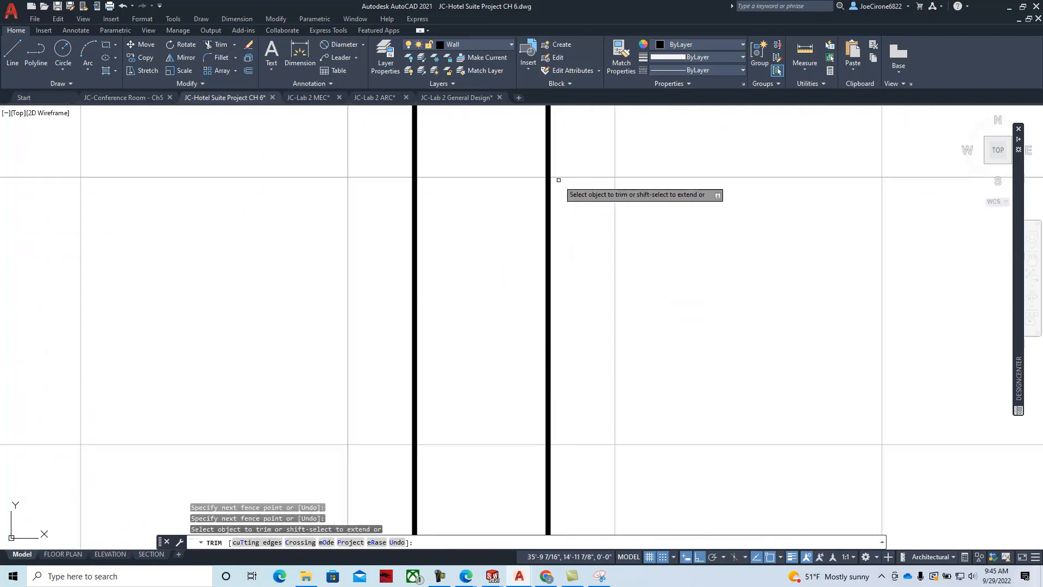
{"action": "middle_click_drag", "start_coordinate": [487, 223], "coordinate": [493, 436]}
{"action": "left_click", "coordinate": [463, 324]}
{"action": "left_click", "coordinate": [518, 163]}
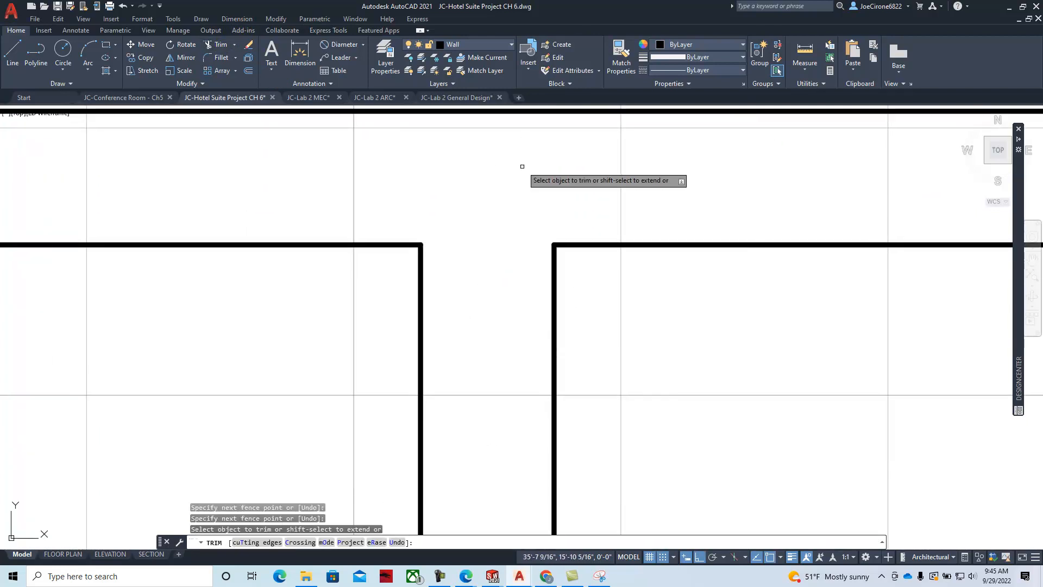
{"action": "scroll", "coordinate": [519, 307], "scroll_direction": "down", "scroll_amount": 6}
{"action": "scroll", "coordinate": [576, 356], "scroll_direction": "down", "scroll_amount": 4}
{"action": "middle_click_drag", "start_coordinate": [579, 361], "coordinate": [573, 309]}
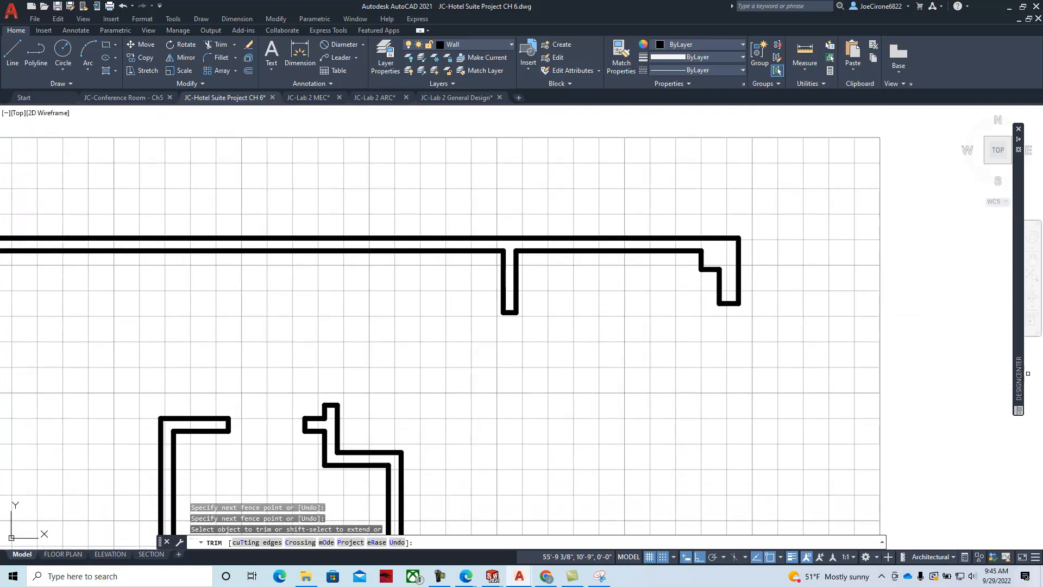
- Switch to the textbook and read step 8 on page 164 for the left wall of the right closet
{"action": "left_click_drag", "start_coordinate": [1042, 76], "coordinate": [938, 84]}
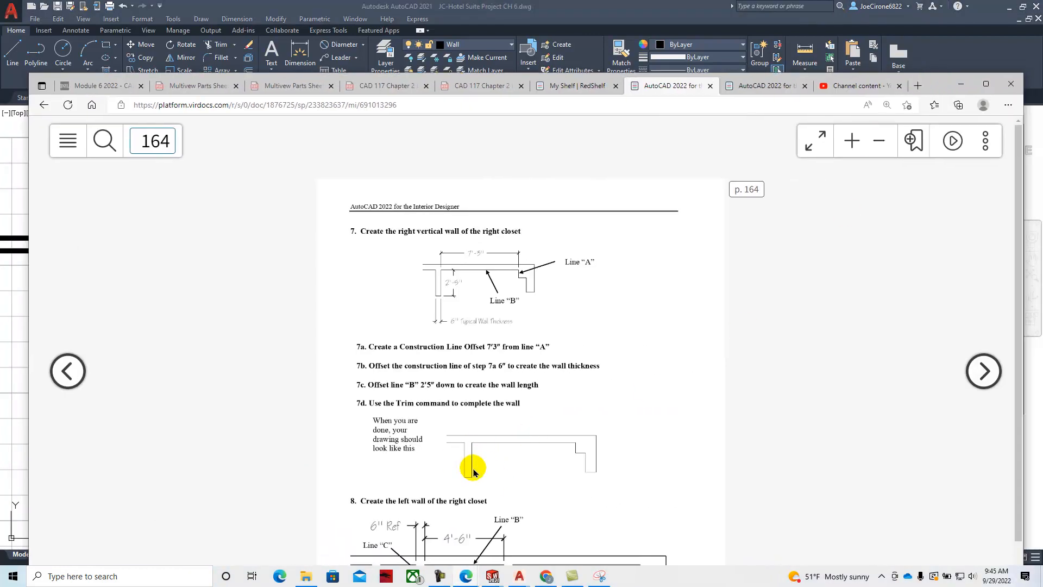
{"action": "scroll", "coordinate": [695, 402], "scroll_direction": "down", "scroll_amount": 2}
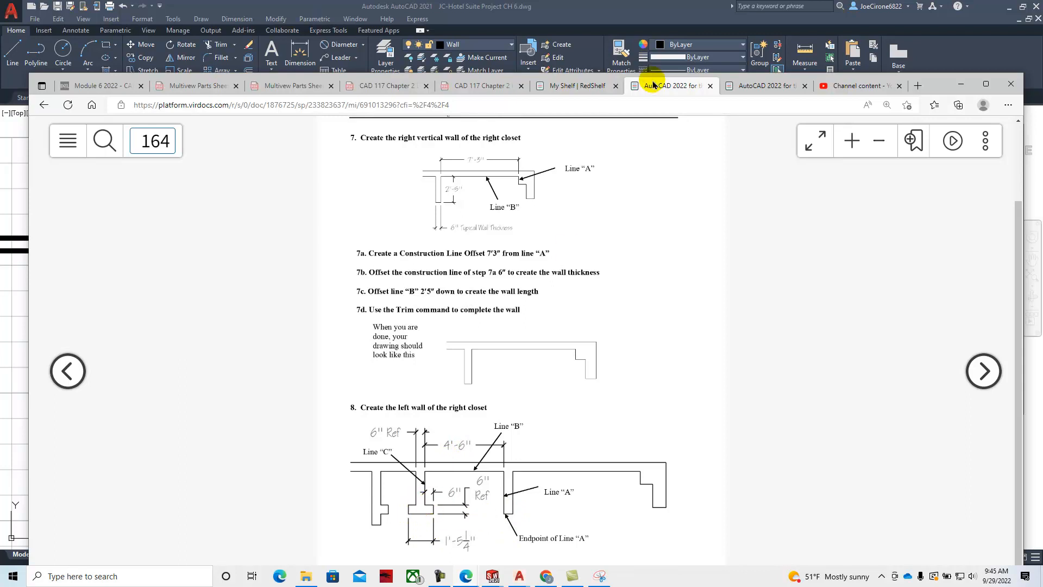
{"action": "left_click_drag", "start_coordinate": [943, 85], "coordinate": [1042, 85]}
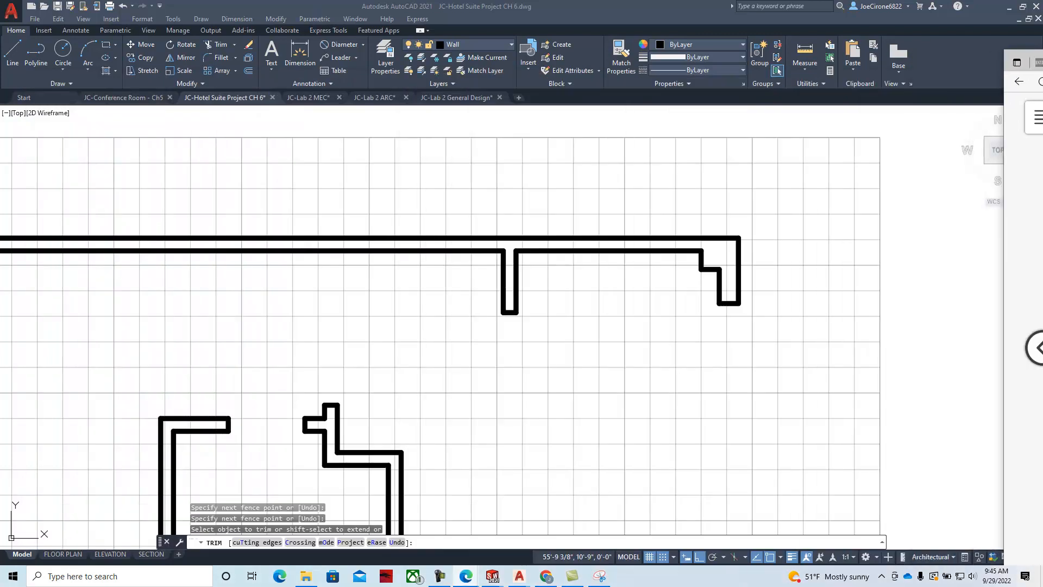
- In the AutoCAD drawing, offset the left line of the finished closet wall 4'6" to the left
{"action": "left_click", "coordinate": [251, 75]}
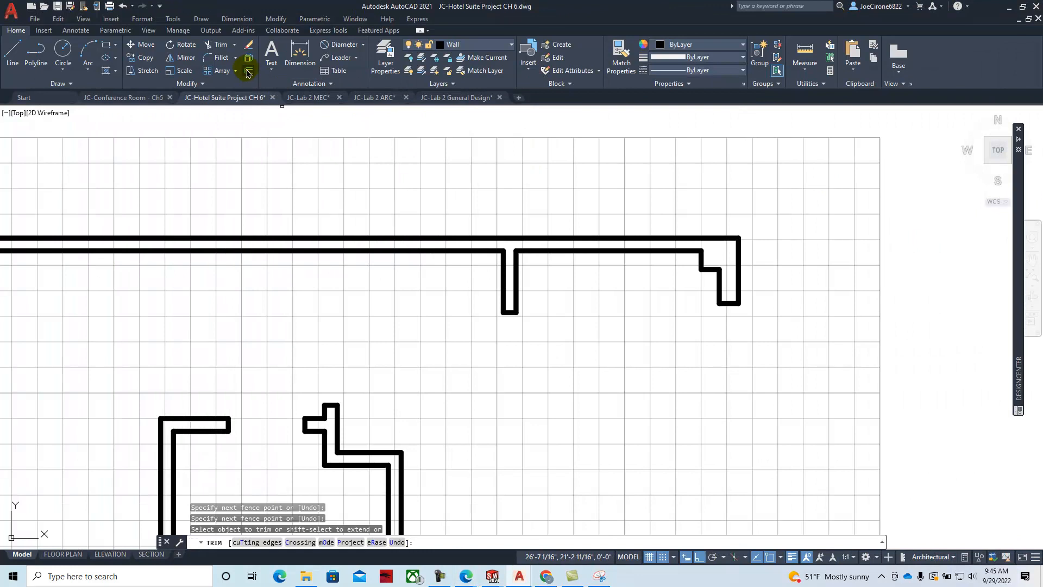
{"action": "left_click", "coordinate": [249, 71]}
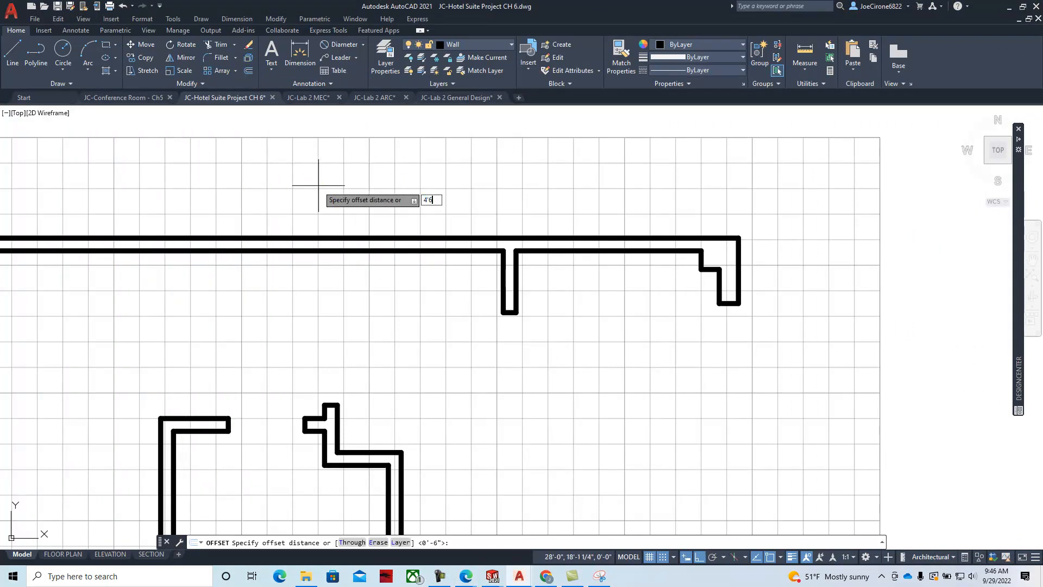
{"action": "key", "text": "Return"}
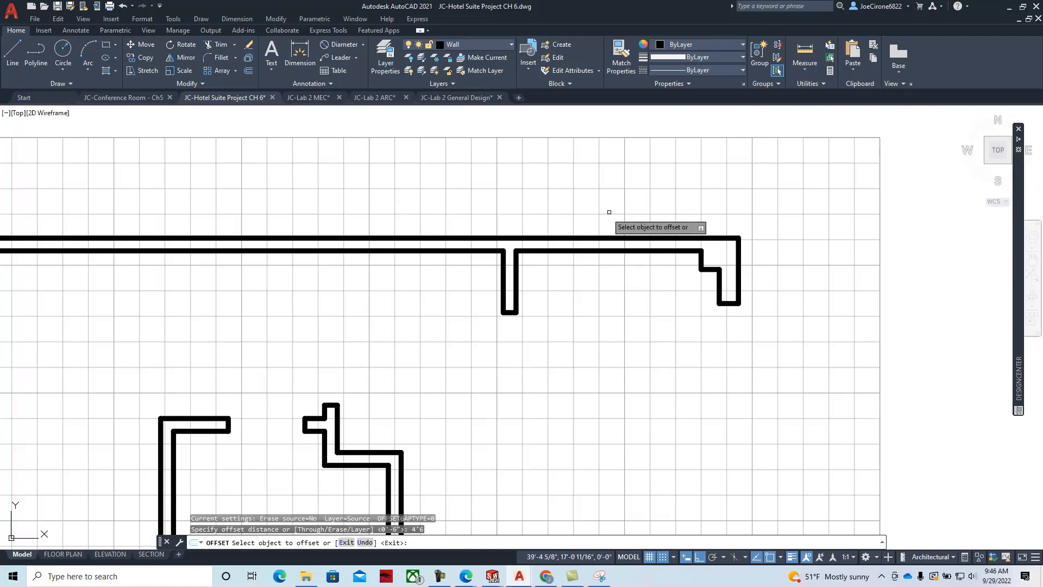
{"action": "left_click", "coordinate": [501, 272]}
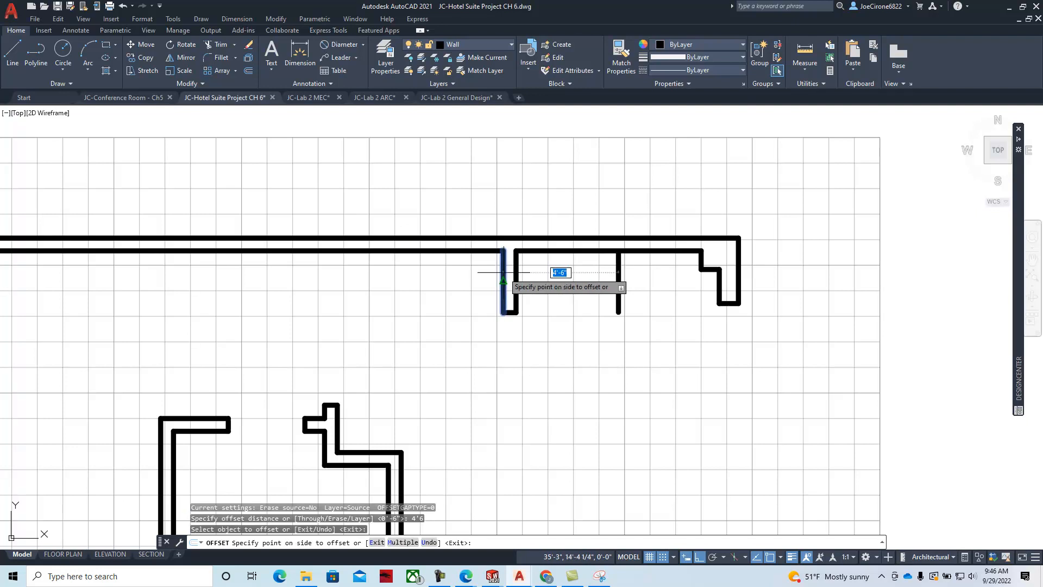
{"action": "left_click", "coordinate": [302, 290]}
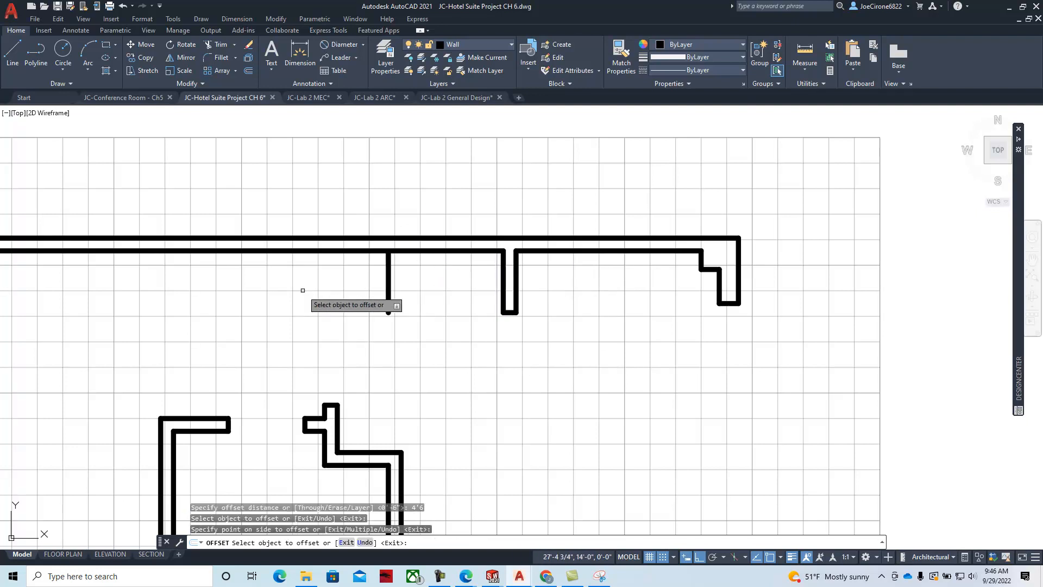
{"action": "key", "text": "Escape"}
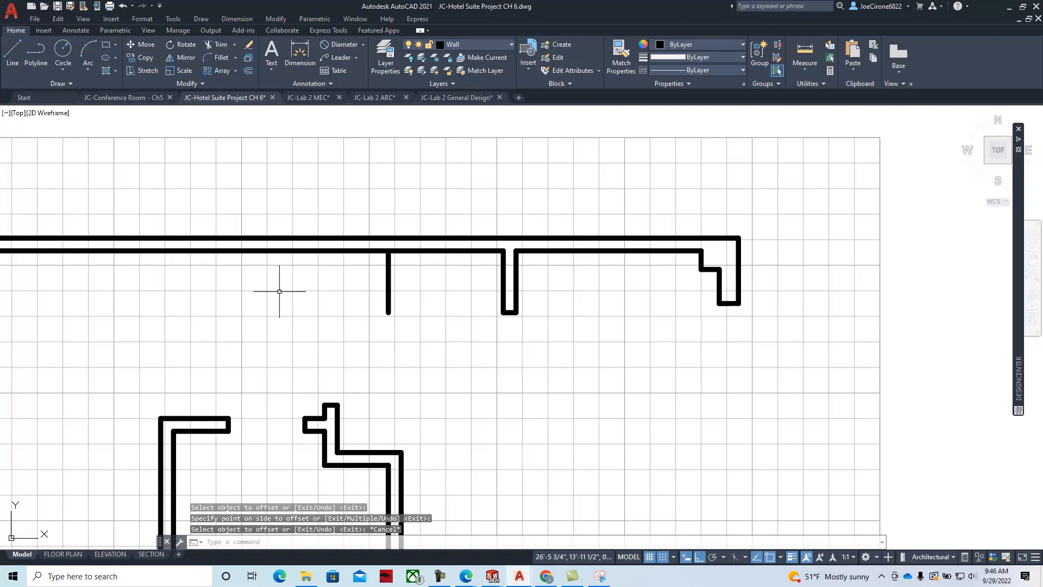
- Offset the new vertical line 6" to the left to give the second closet wall its thickness
{"action": "left_click", "coordinate": [248, 71]}
{"action": "type", "text": "6"}
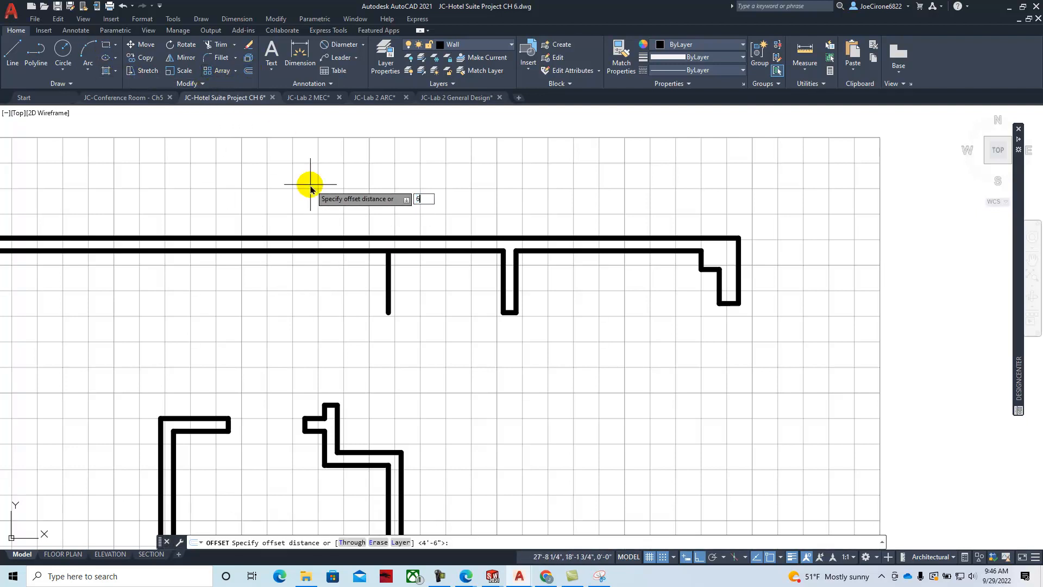
{"action": "key", "text": "Return"}
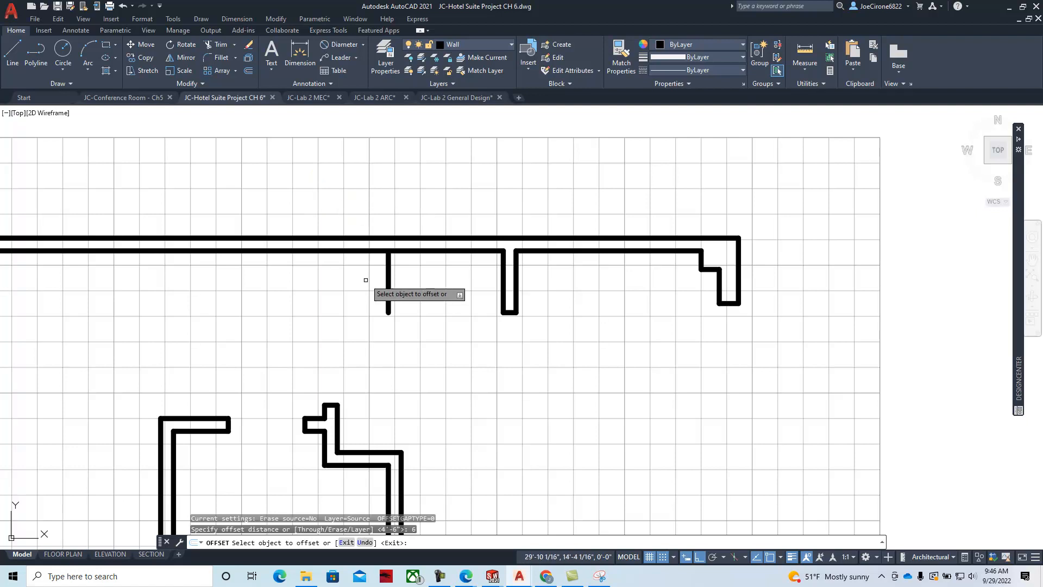
{"action": "left_click", "coordinate": [385, 266]}
{"action": "left_click", "coordinate": [323, 273]}
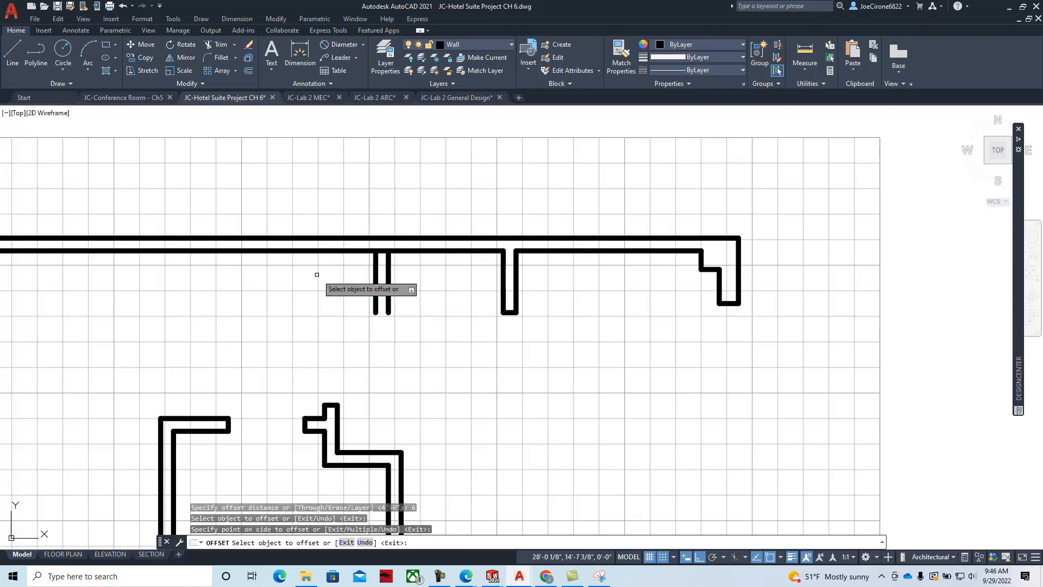
{"action": "key", "text": "Escape"}
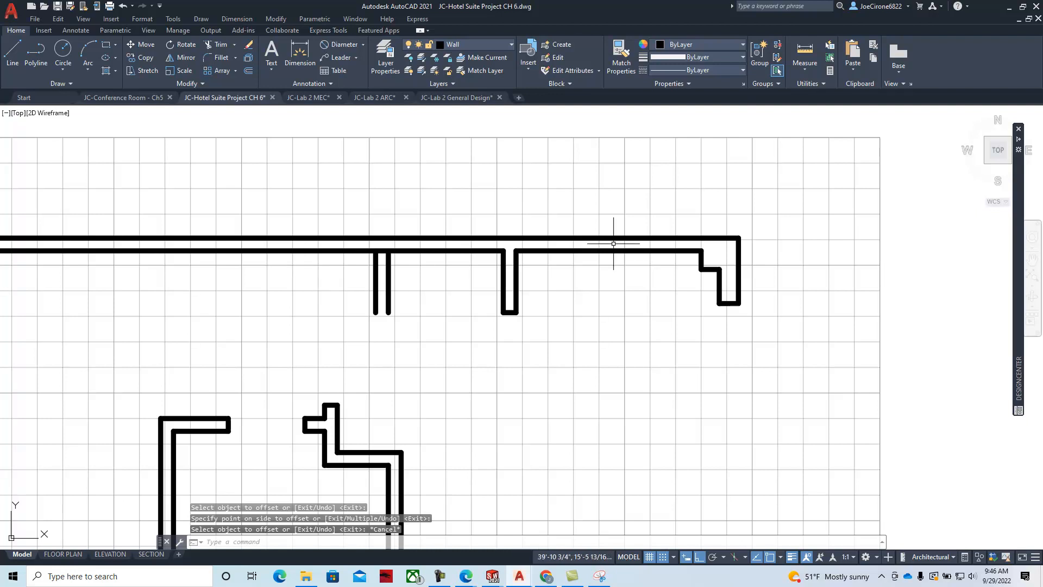
- Draw a horizontal line about 1'9" long across the lower ends of the second closet wall, overhanging both sides
{"action": "left_click", "coordinate": [12, 53]}
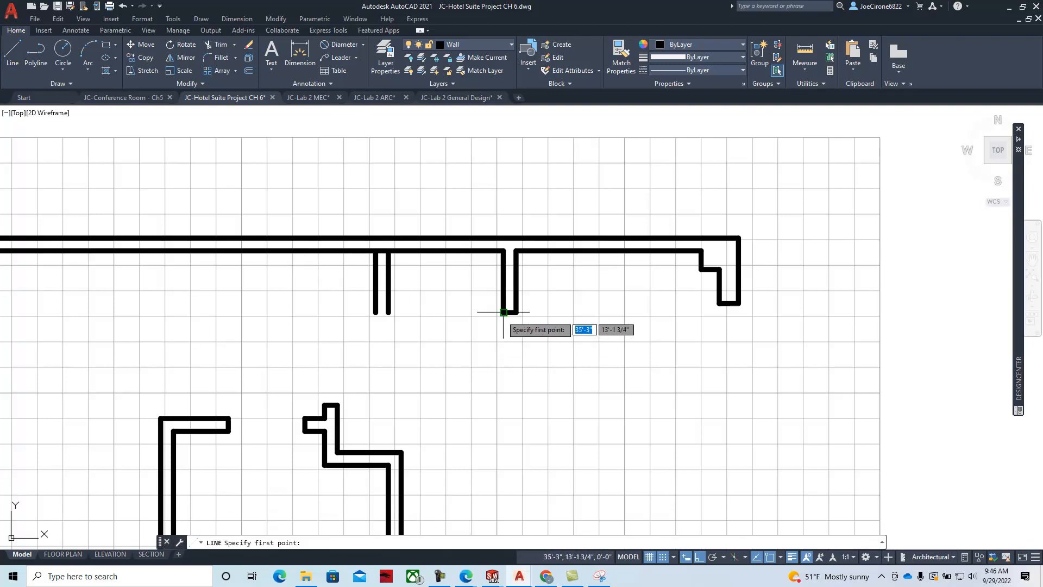
{"action": "left_click", "coordinate": [400, 311]}
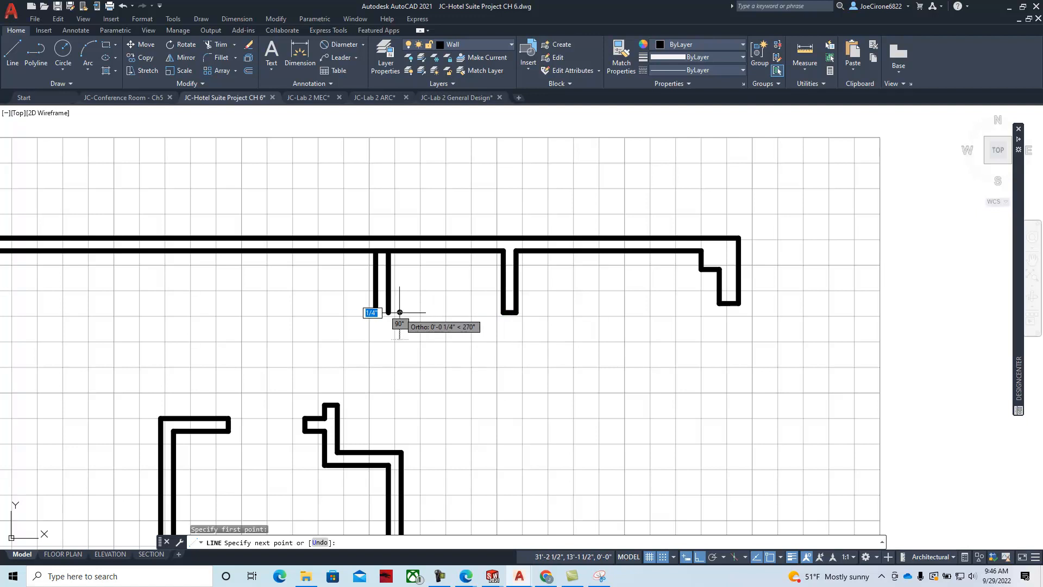
{"action": "left_click", "coordinate": [355, 312]}
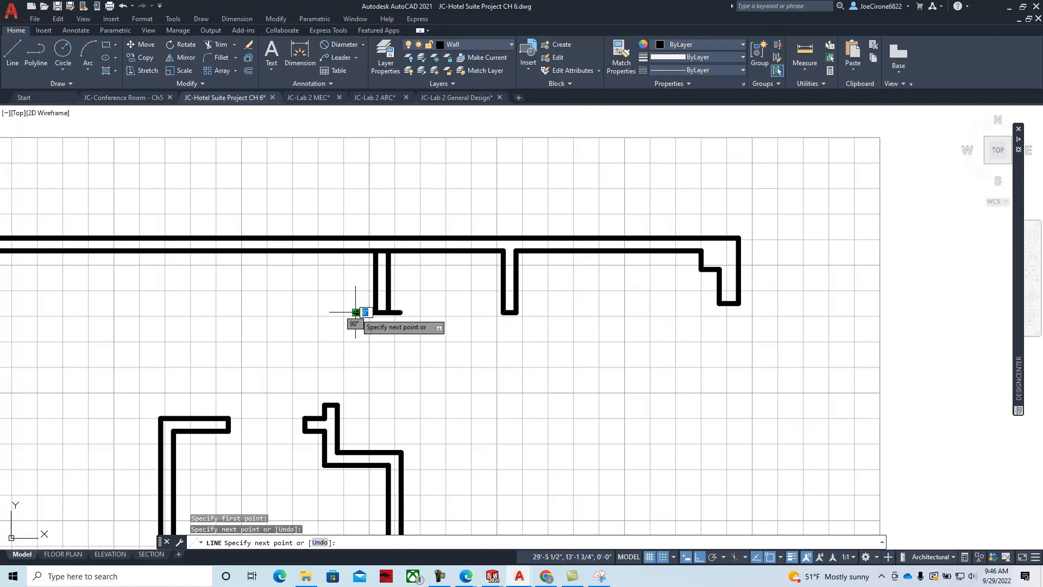
{"action": "key", "text": "Escape"}
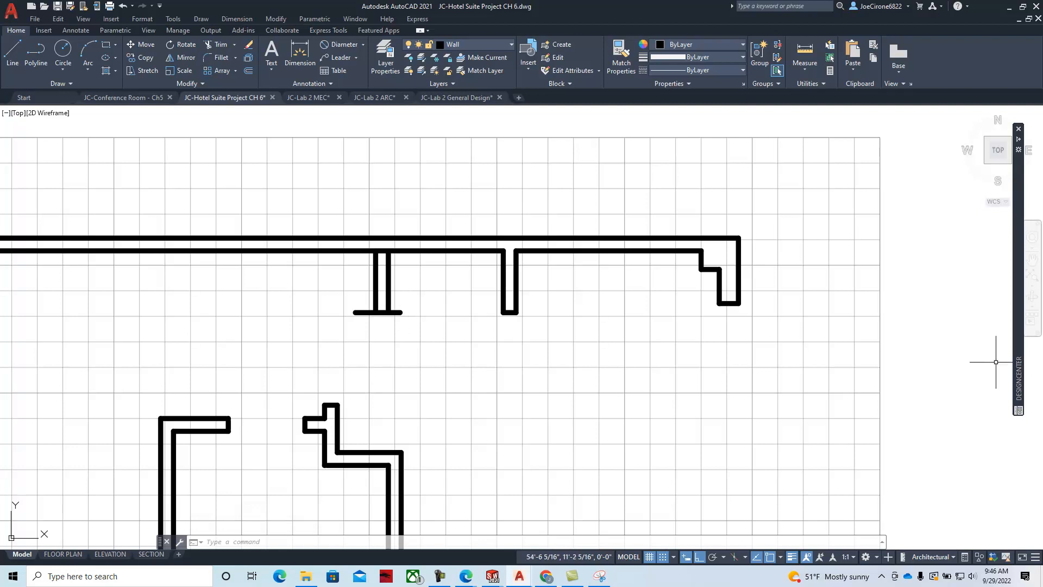
- Recheck the step 8 closet wall dimensions on textbook page 164, and return to the second closet wall in the AutoCAD drawing
{"action": "left_click_drag", "start_coordinate": [1042, 66], "coordinate": [962, 72]}
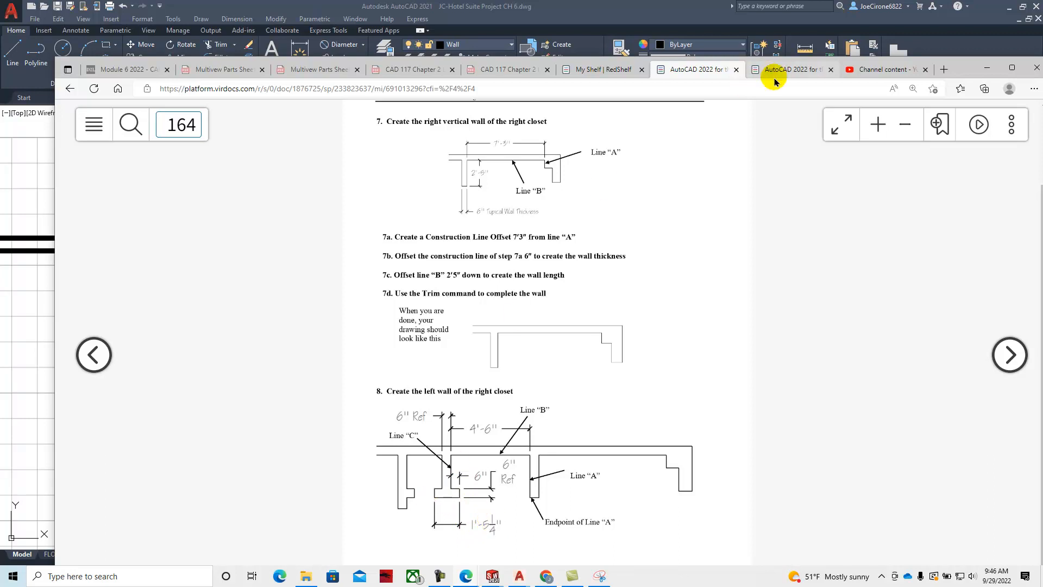
{"action": "left_click_drag", "start_coordinate": [962, 65], "coordinate": [1042, 58]}
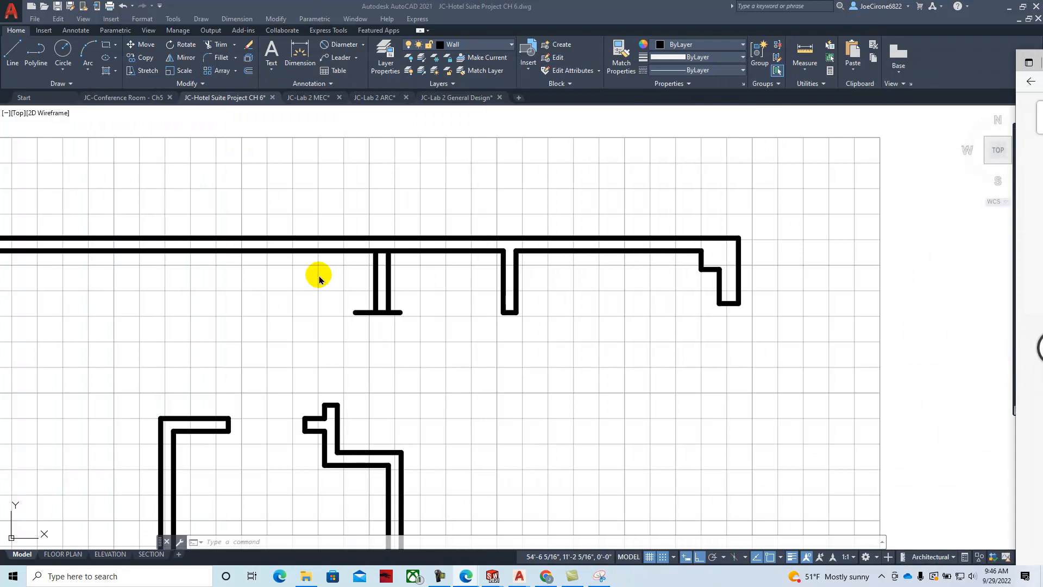
{"action": "scroll", "coordinate": [400, 296], "scroll_direction": "up", "scroll_amount": 4}
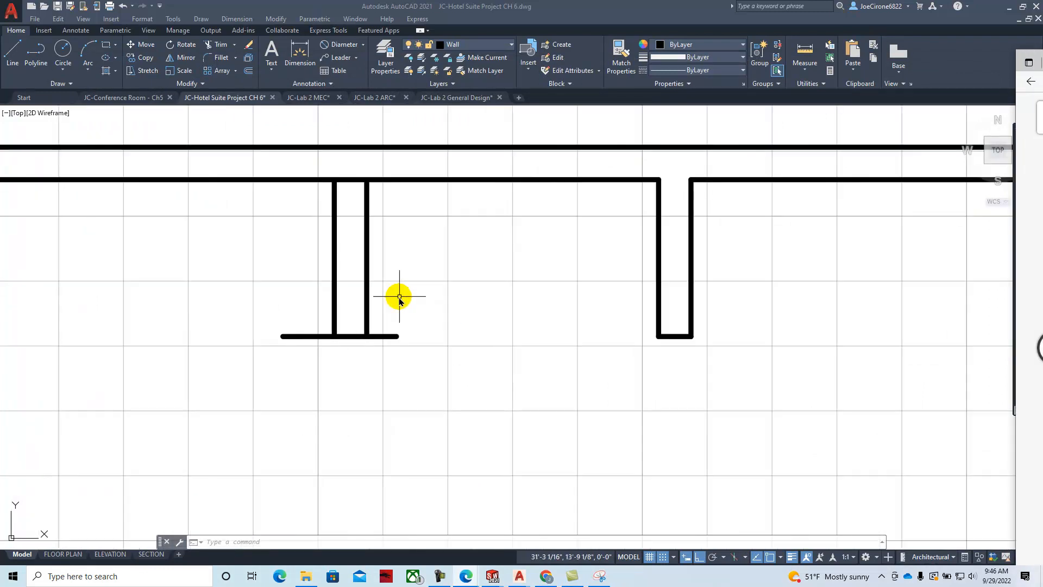
- Offset the second closet wall's right line 6" to the right and its lower horizontal line 6" upward
{"action": "left_click", "coordinate": [248, 72]}
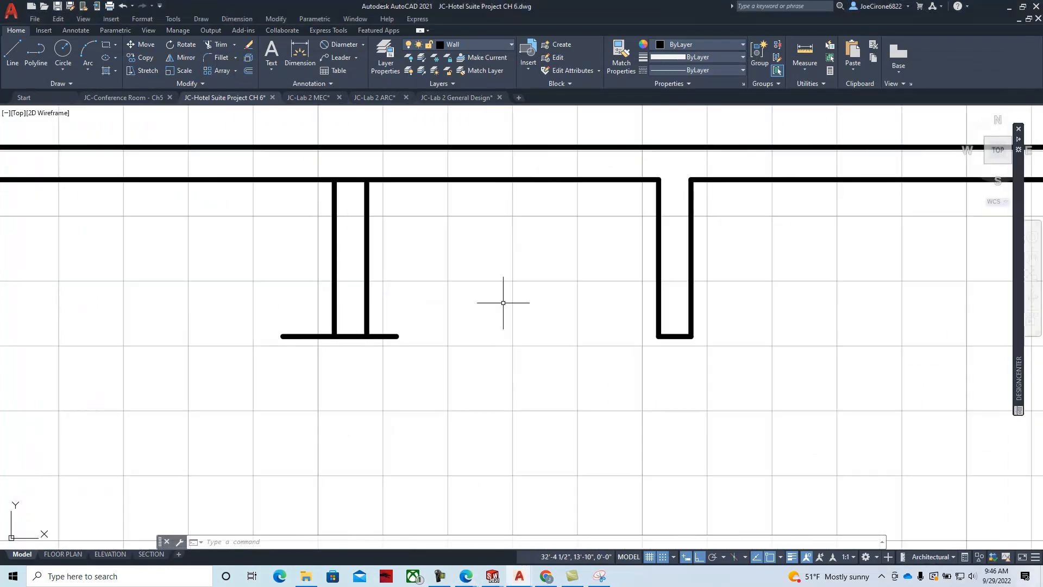
{"action": "left_click", "coordinate": [248, 73]}
{"action": "type", "text": "6"}
{"action": "key", "text": "Return"}
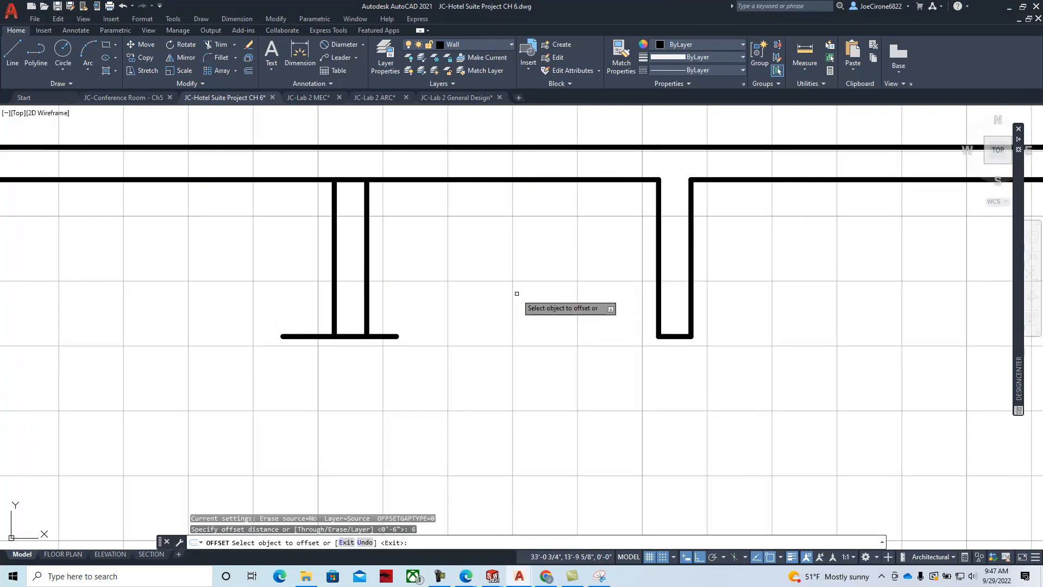
{"action": "left_click", "coordinate": [367, 300]}
{"action": "left_click", "coordinate": [429, 300]}
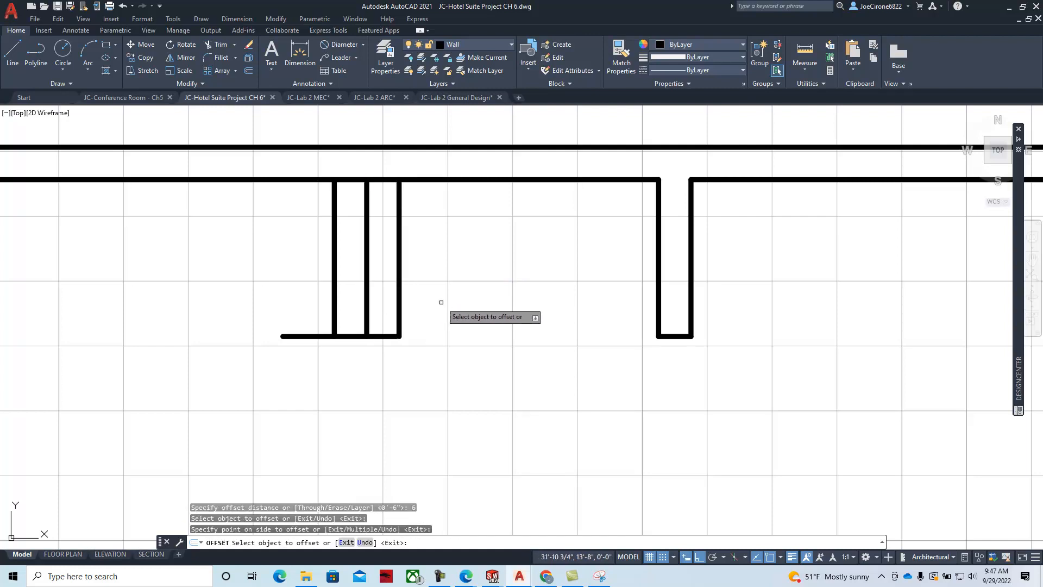
{"action": "left_click", "coordinate": [383, 336]}
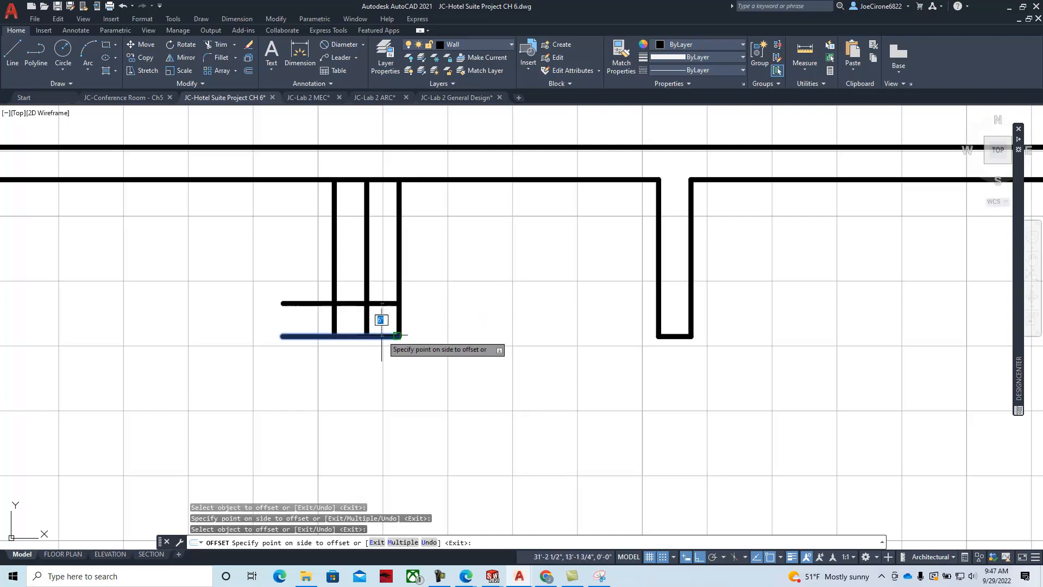
{"action": "left_click", "coordinate": [382, 260]}
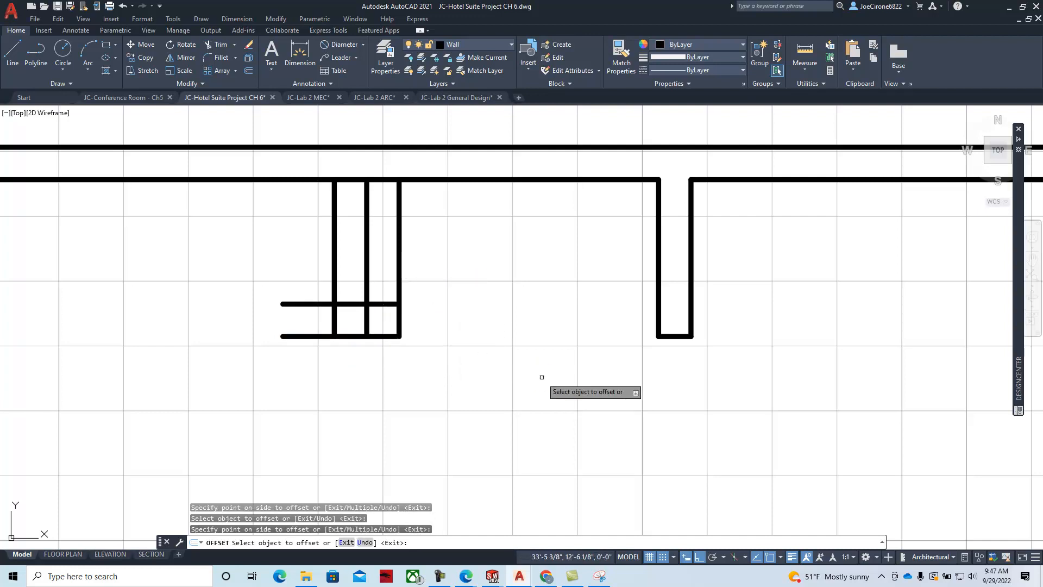
{"action": "key", "text": "Return"}
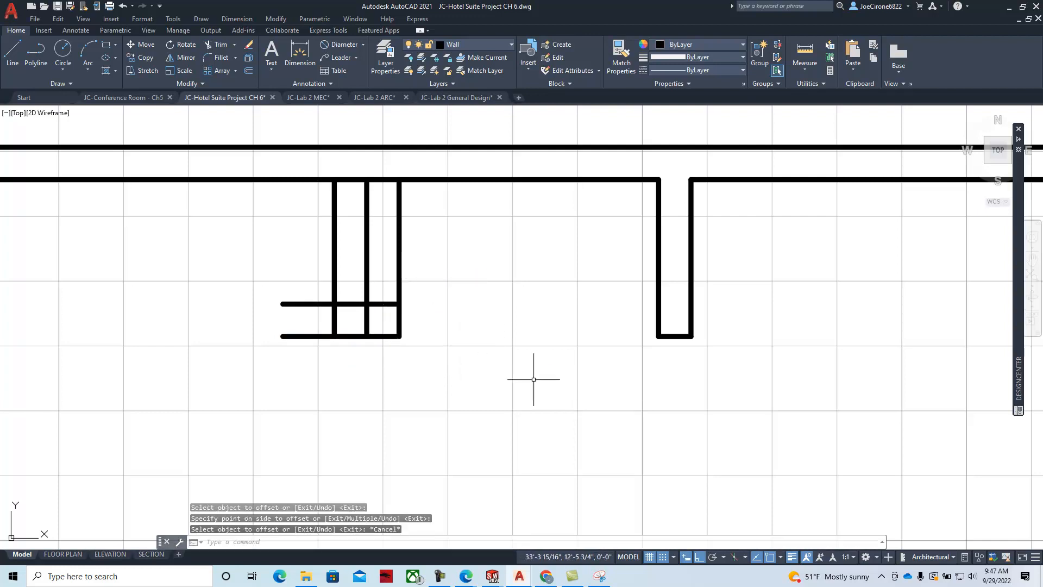
- Try to trim the new vertical line to the right of the second closet wall above the horizontal lines, and undo the trim
{"action": "type", "text": "tr"}
{"action": "key", "text": "Return"}
{"action": "left_click_drag", "start_coordinate": [418, 277], "coordinate": [398, 275]}
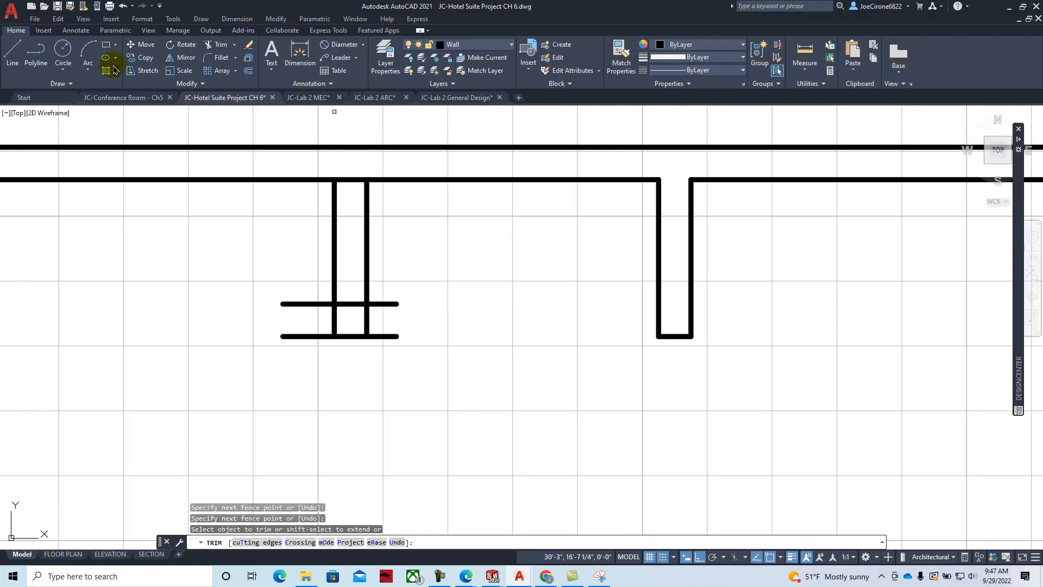
{"action": "left_click", "coordinate": [124, 9]}
- Stretch the right end of the upper horizontal line about 5" past the new vertical line
{"action": "left_click", "coordinate": [395, 303]}
{"action": "left_click", "coordinate": [397, 303]}
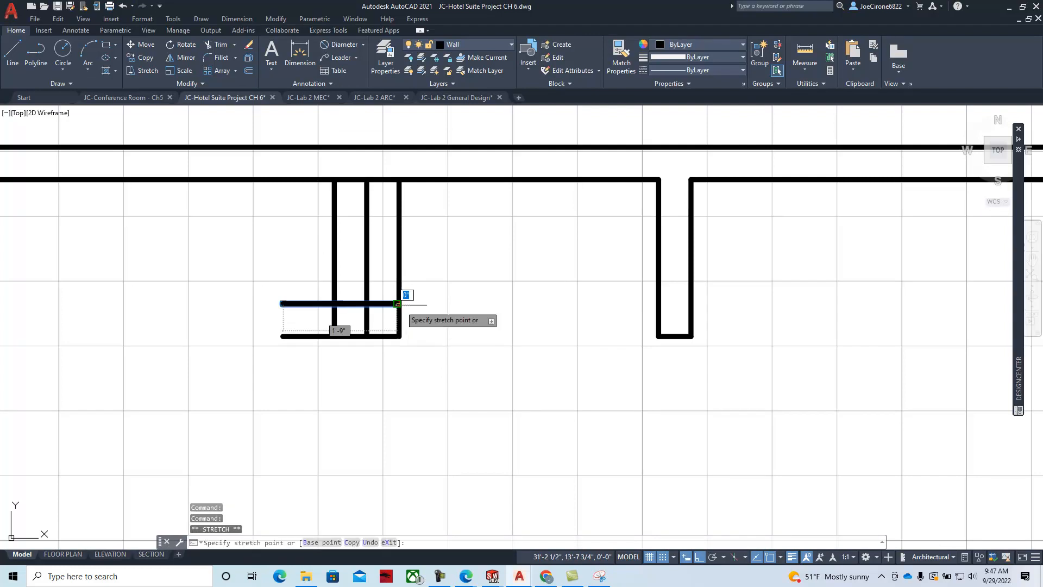
{"action": "left_click", "coordinate": [426, 306]}
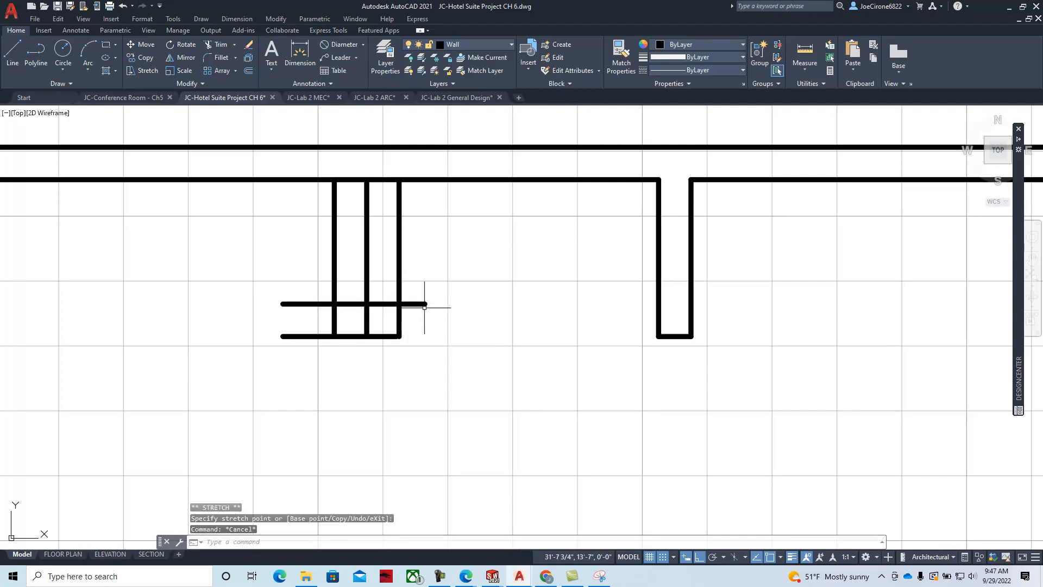
- Trim the excess lines around the wall's right foot, inside the foot and across the wall's junction with the long horizontal wall
{"action": "left_click", "coordinate": [217, 44]}
{"action": "mouse_move", "coordinate": [435, 276]}
{"action": "left_mouse_down"}
{"action": "mouse_move", "coordinate": [380, 277]}
{"action": "mouse_move", "coordinate": [475, 314]}
{"action": "left_mouse_up"}
{"action": "mouse_move", "coordinate": [380, 319]}
{"action": "left_mouse_down"}
{"action": "mouse_move", "coordinate": [346, 315]}
{"action": "mouse_move", "coordinate": [353, 279]}
{"action": "left_mouse_up"}
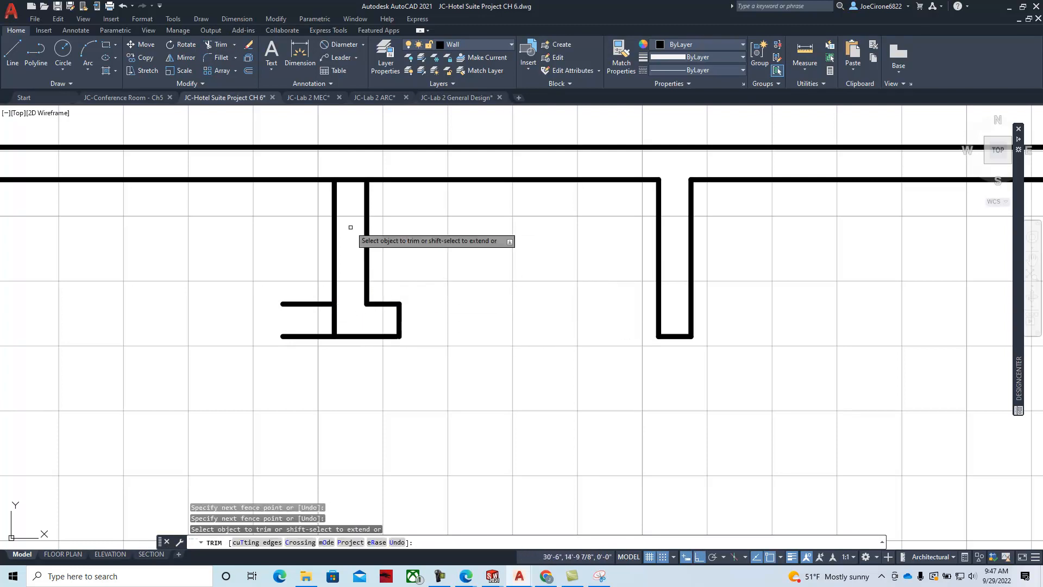
{"action": "left_click_drag", "start_coordinate": [350, 194], "coordinate": [354, 170]}
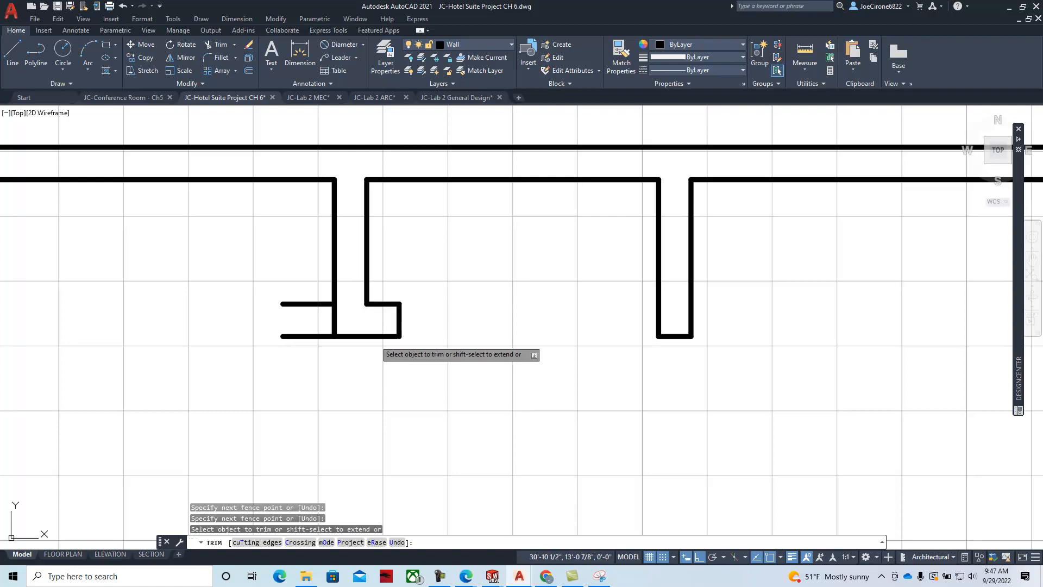
{"action": "left_click_drag", "start_coordinate": [347, 321], "coordinate": [316, 317]}
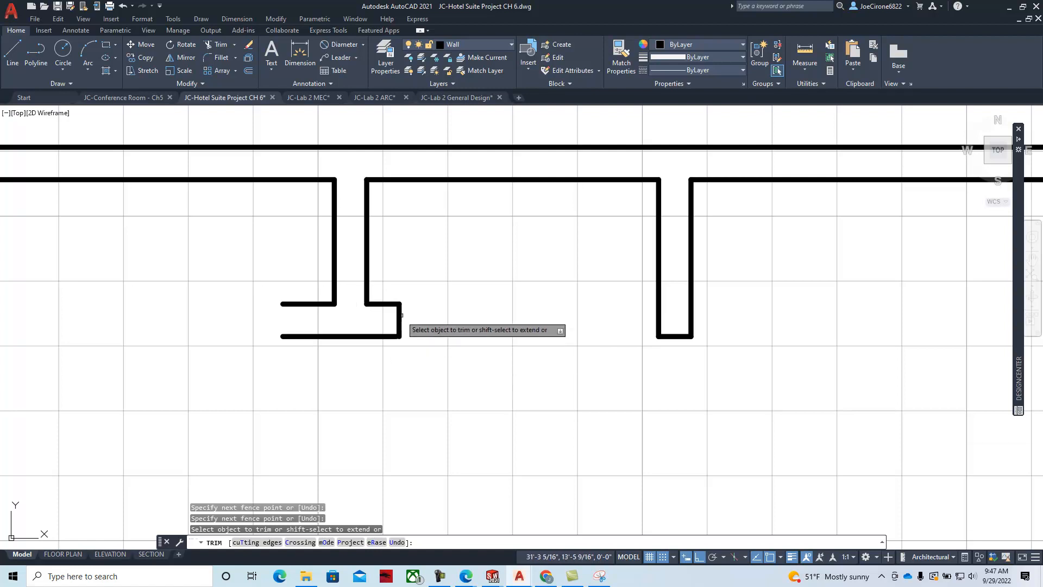
{"action": "key", "text": "Escape"}
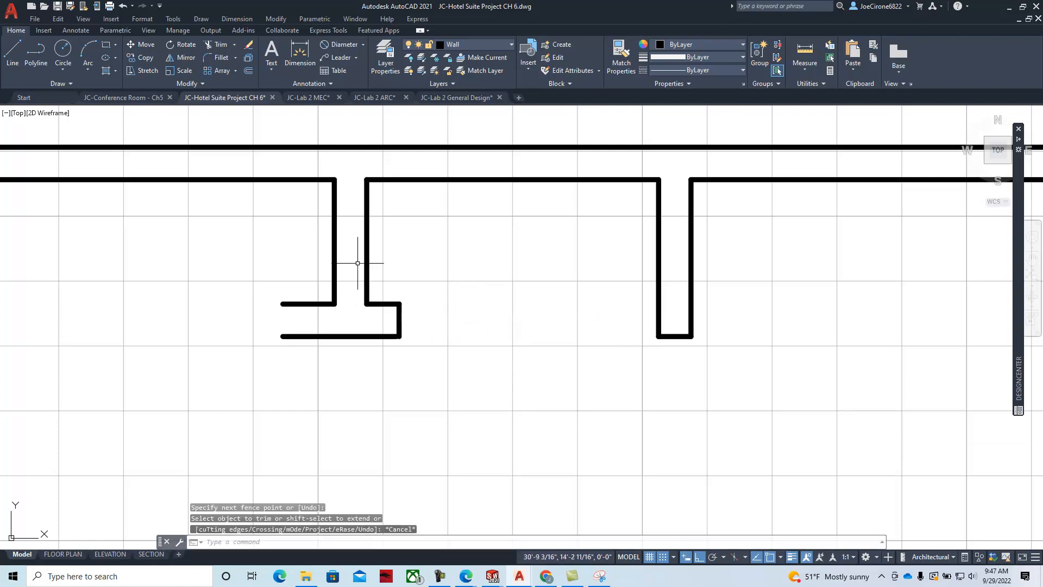
- Offset the foot's right end line 1'-5-1/4" to the left, and trim the horizontal ends overhanging the new line
{"action": "left_click", "coordinate": [248, 70]}
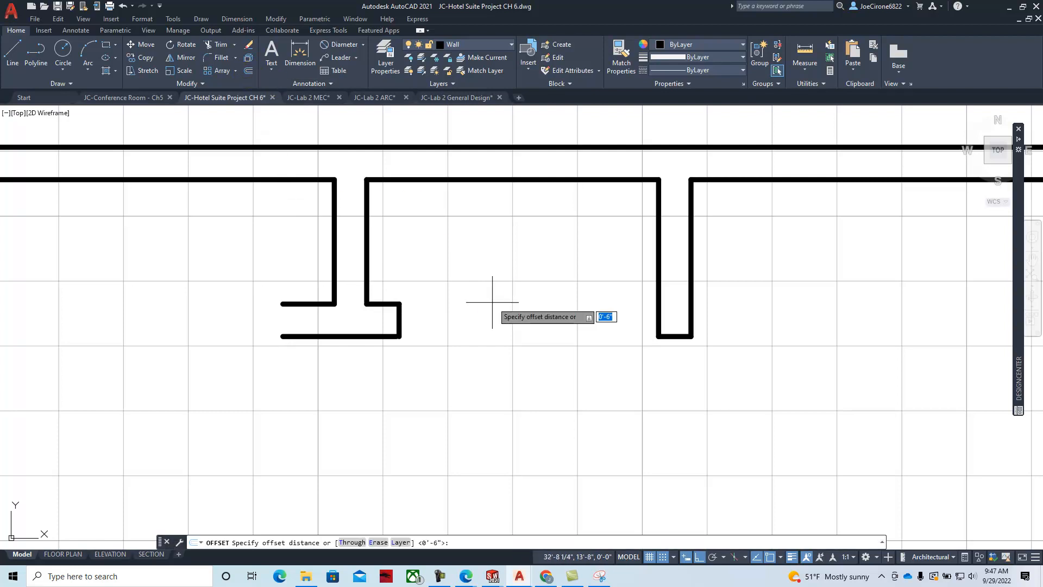
{"action": "type", "text": "1'-5-1/4"}
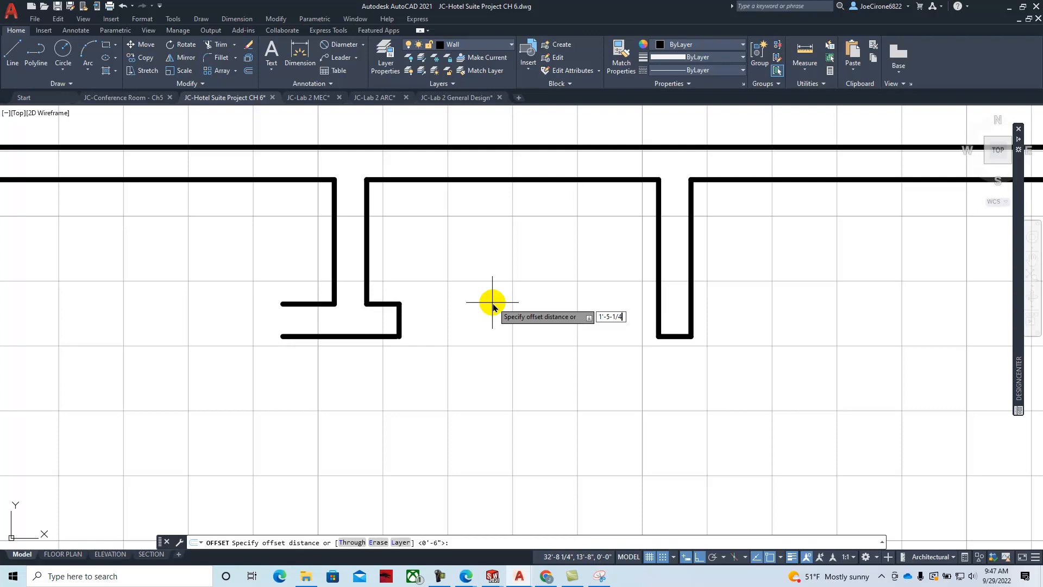
{"action": "key", "text": "Return"}
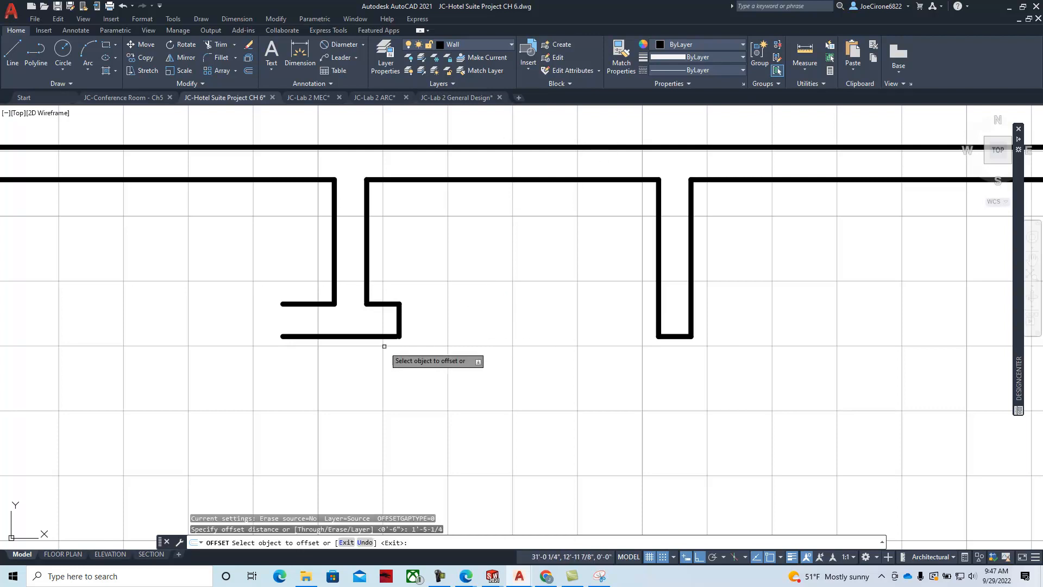
{"action": "left_click", "coordinate": [400, 320]}
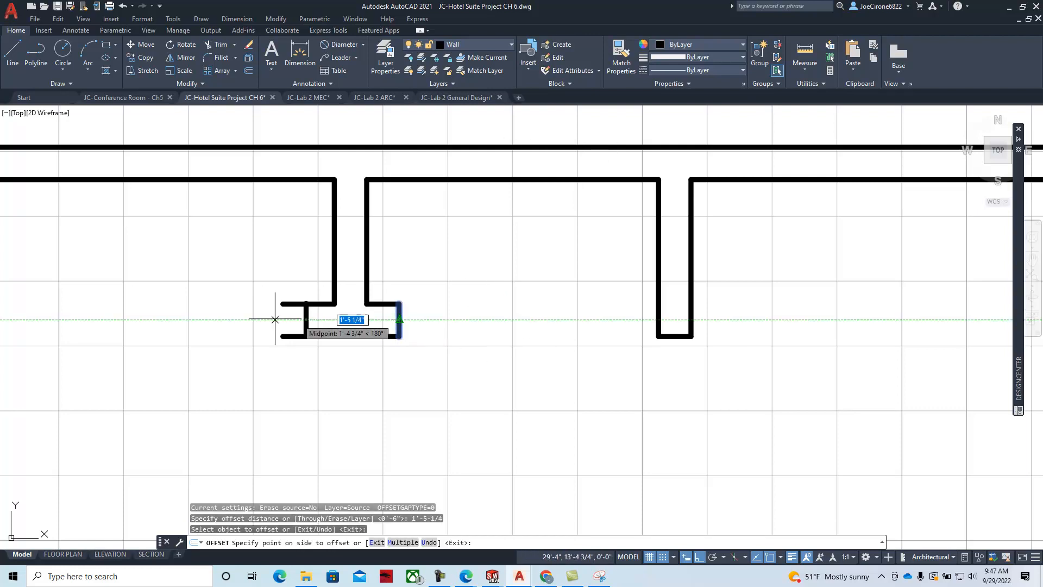
{"action": "left_click", "coordinate": [251, 321]}
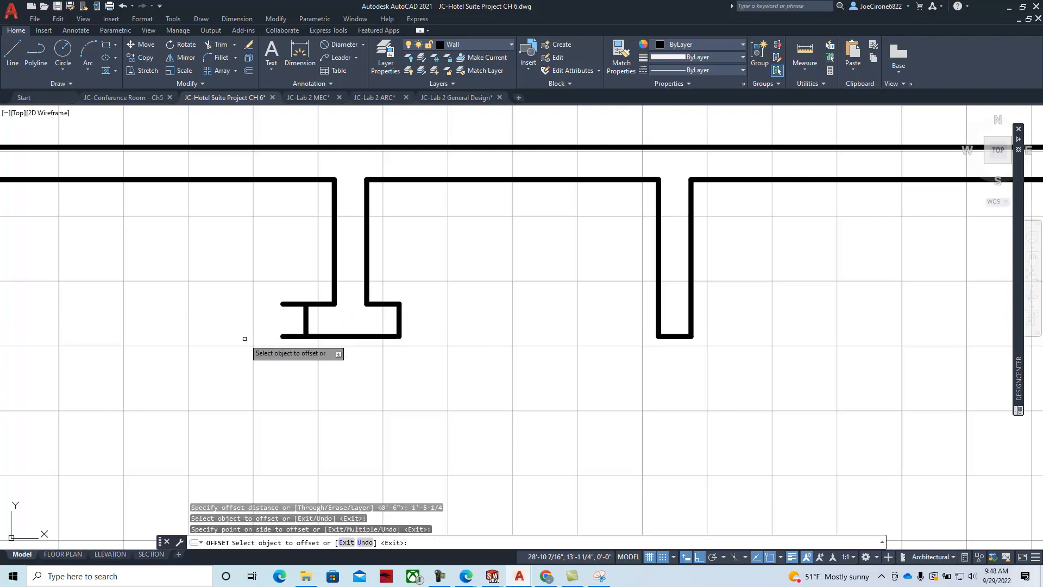
{"action": "key", "text": "Return"}
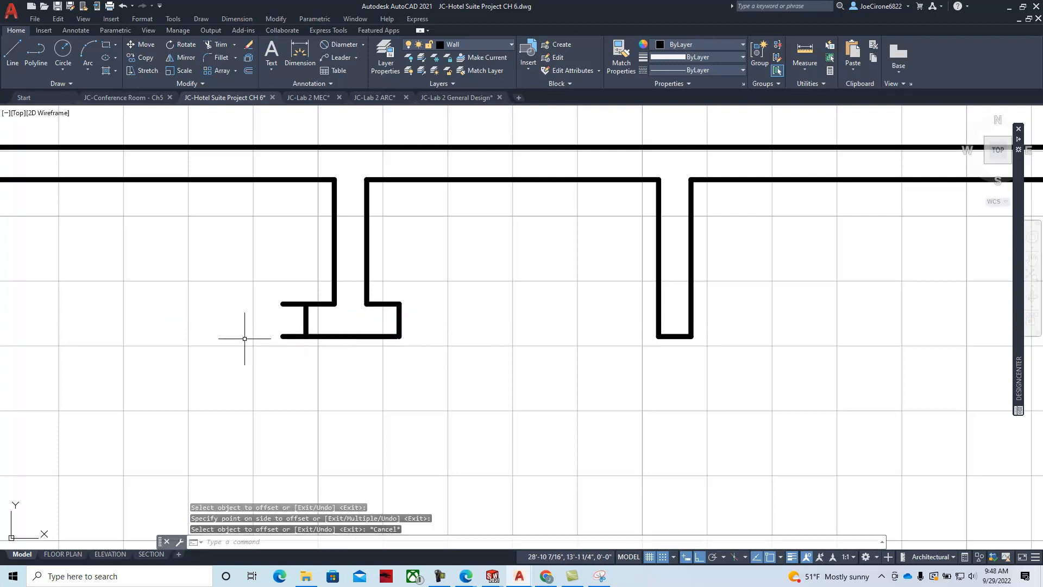
{"action": "left_click", "coordinate": [217, 44]}
{"action": "mouse_move", "coordinate": [279, 279]}
{"action": "left_mouse_down"}
{"action": "mouse_move", "coordinate": [291, 298]}
{"action": "mouse_move", "coordinate": [277, 370]}
{"action": "left_mouse_up"}
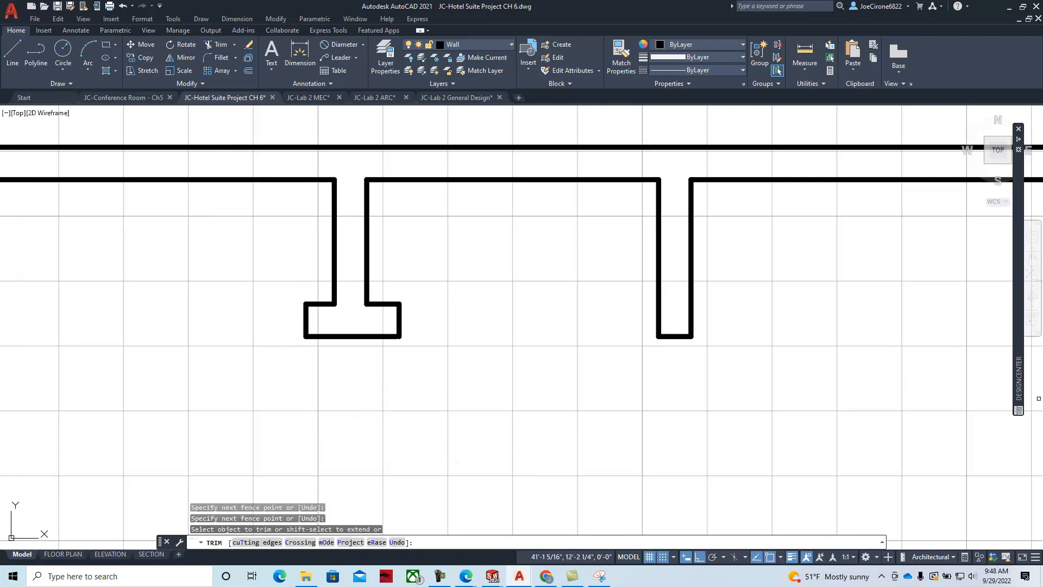
- Read textbook pages 165 to 167 for steps 8 to 11 on the utility closet and bedroom door opening, and return to AutoCAD
{"action": "left_click_drag", "start_coordinate": [1042, 61], "coordinate": [946, 32]}
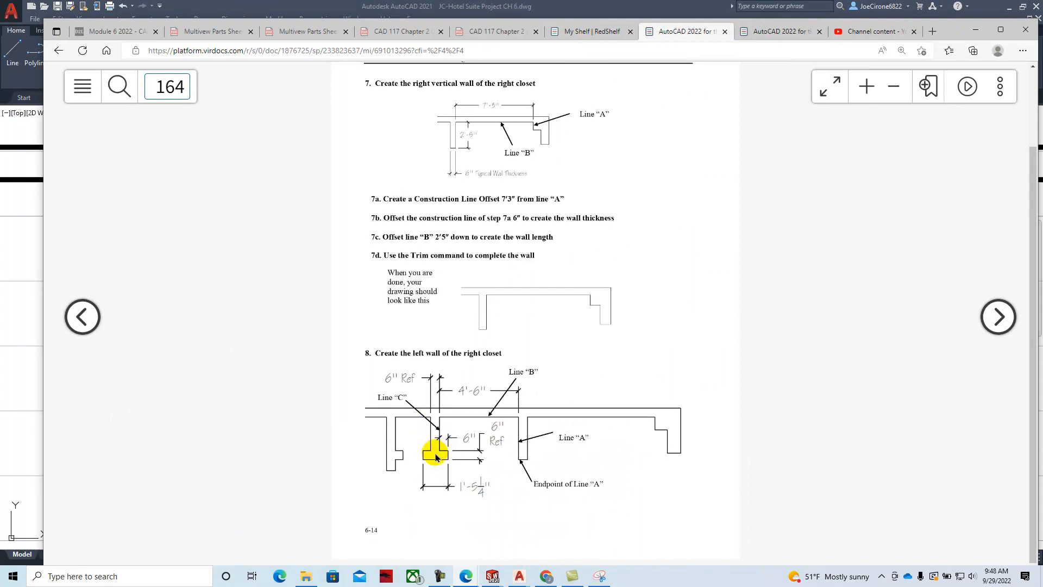
{"action": "left_click", "coordinate": [998, 322]}
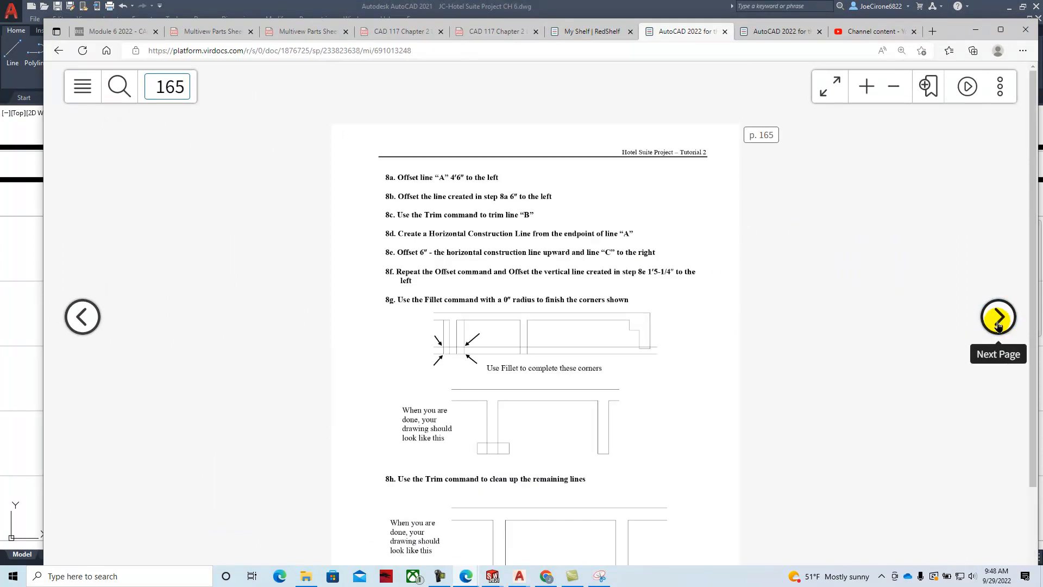
{"action": "scroll", "coordinate": [760, 347], "scroll_direction": "down", "scroll_amount": 2}
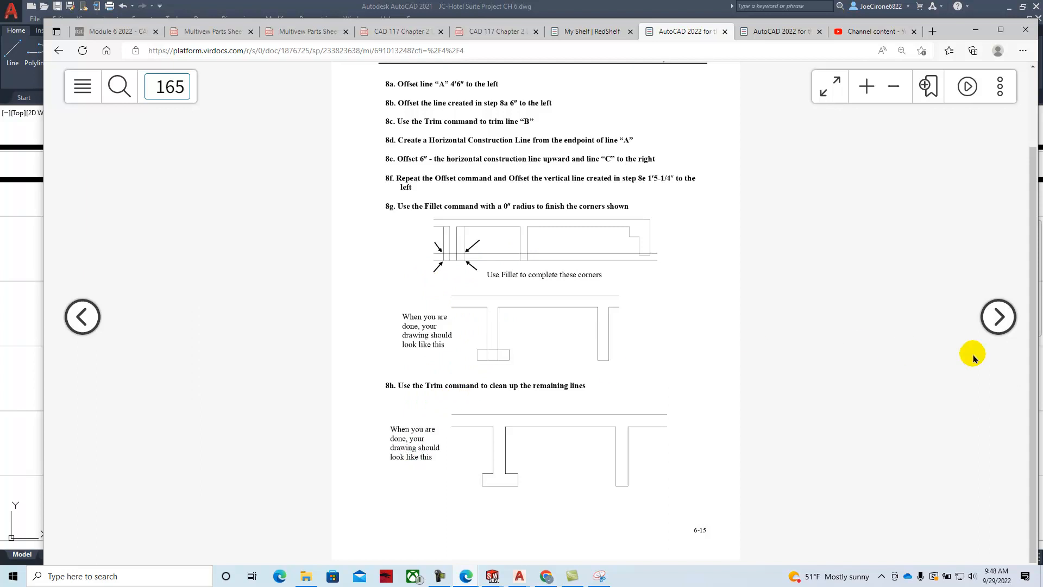
{"action": "left_click", "coordinate": [998, 317]}
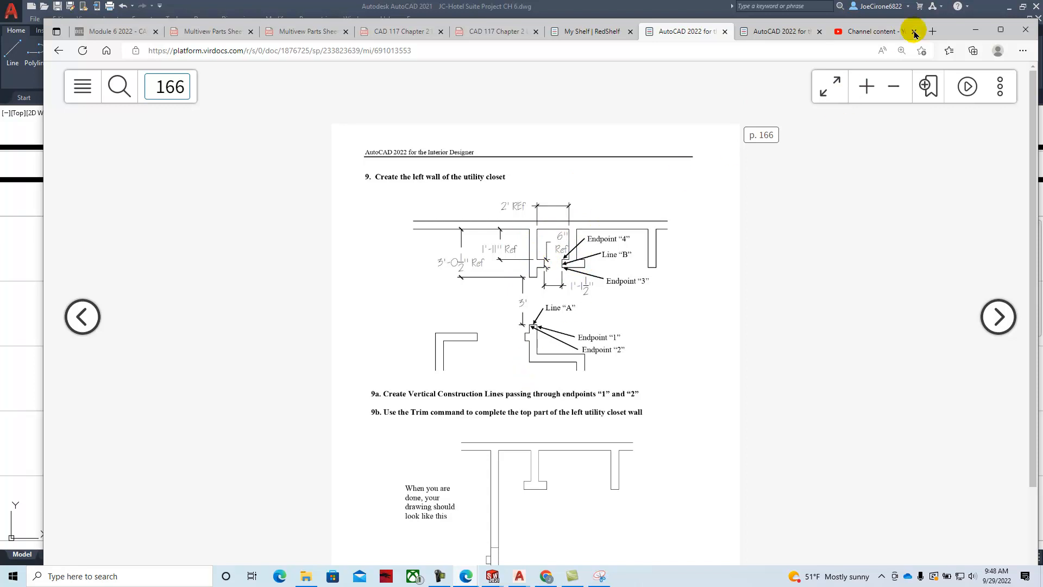
{"action": "scroll", "coordinate": [723, 266], "scroll_direction": "down", "scroll_amount": 2}
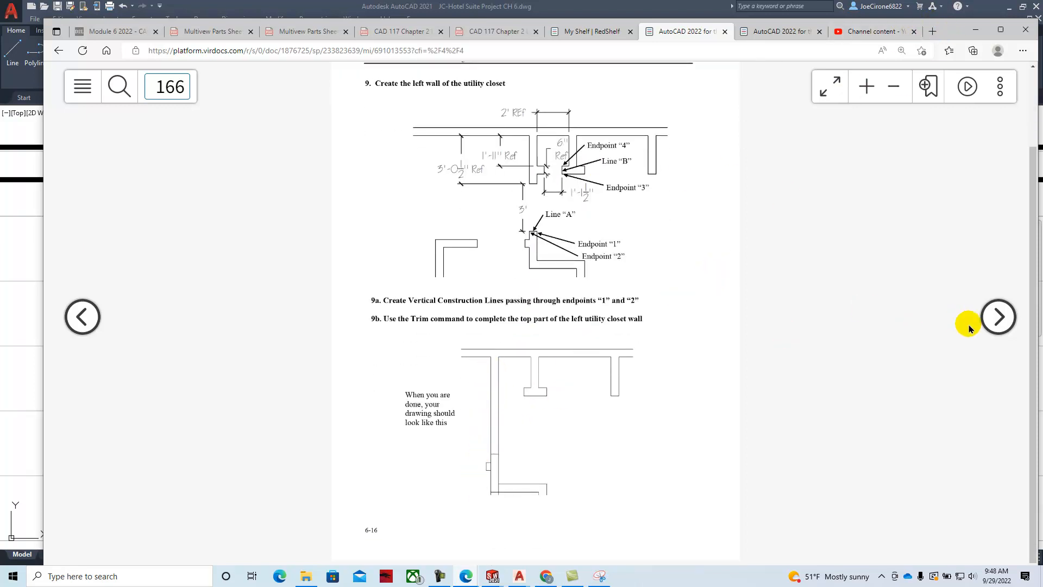
{"action": "left_click", "coordinate": [997, 318]}
{"action": "scroll", "coordinate": [851, 335], "scroll_direction": "down", "scroll_amount": 2}
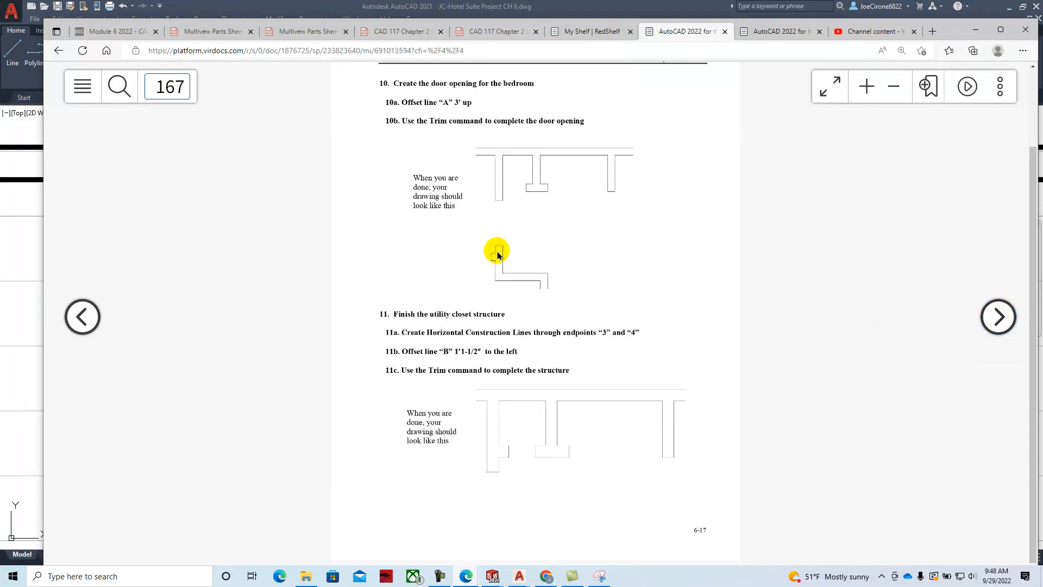
{"action": "left_click", "coordinate": [82, 319]}
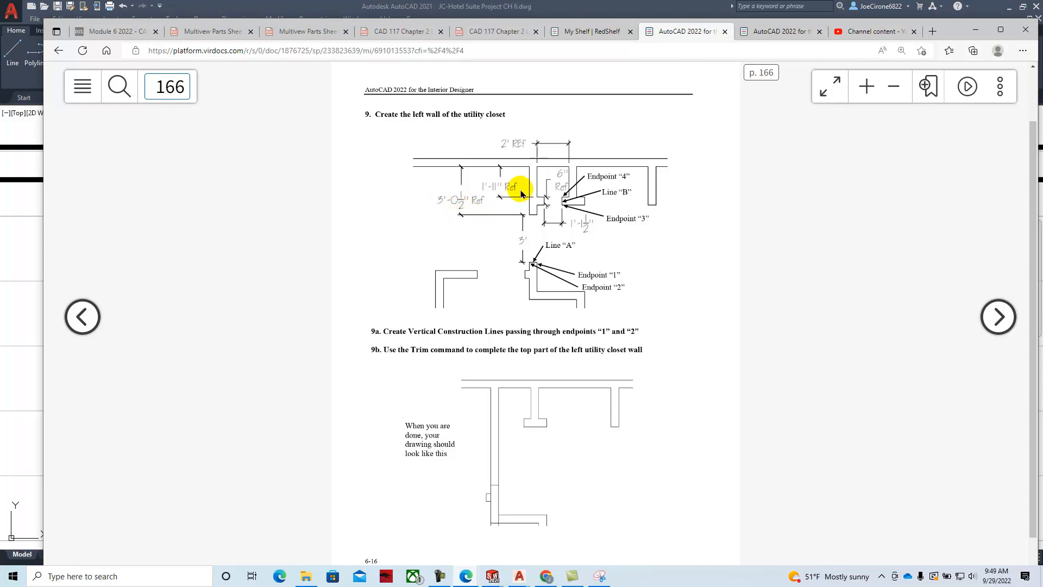
{"action": "left_click", "coordinate": [967, 30]}
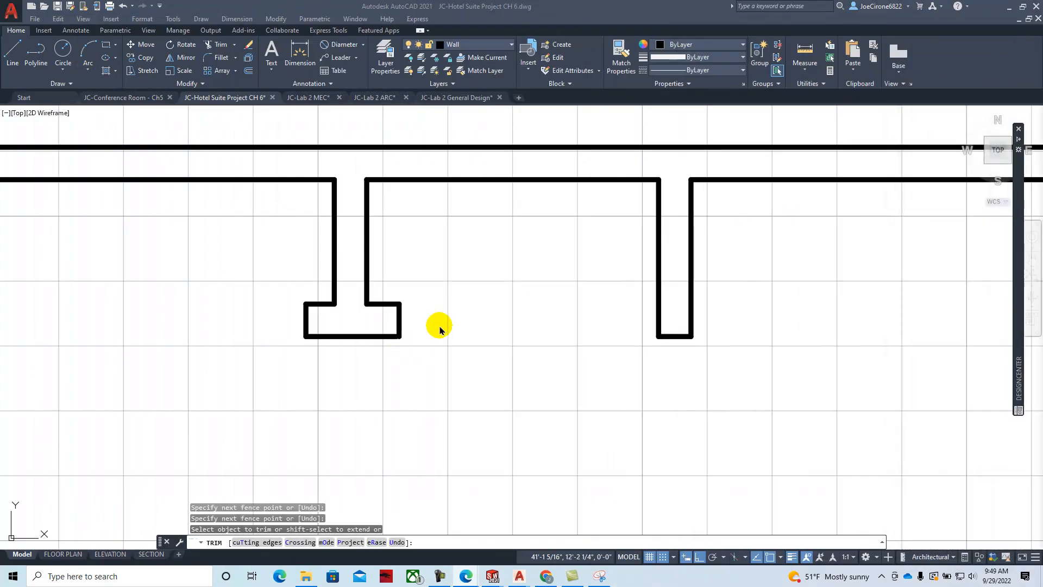
- Offset the left face line of the closet wall with the short T-shaped foot 2' to the left
{"action": "scroll", "coordinate": [432, 331], "scroll_direction": "down", "scroll_amount": 4}
{"action": "mouse_move", "coordinate": [404, 388]}
{"action": "middle_mouse_down"}
{"action": "mouse_move", "coordinate": [503, 354]}
{"action": "mouse_move", "coordinate": [517, 331]}
{"action": "middle_mouse_up"}
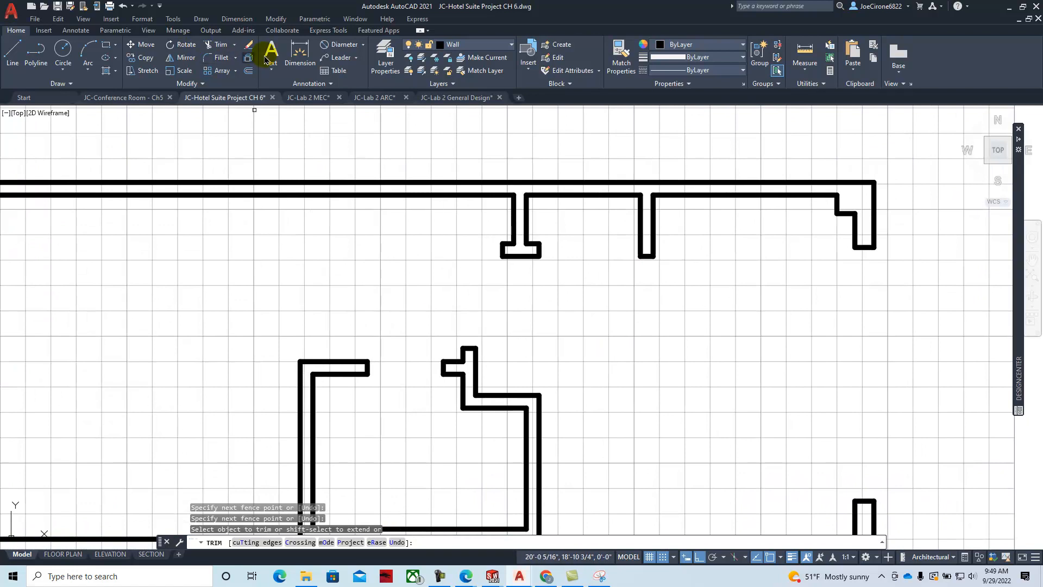
{"action": "left_click", "coordinate": [247, 72]}
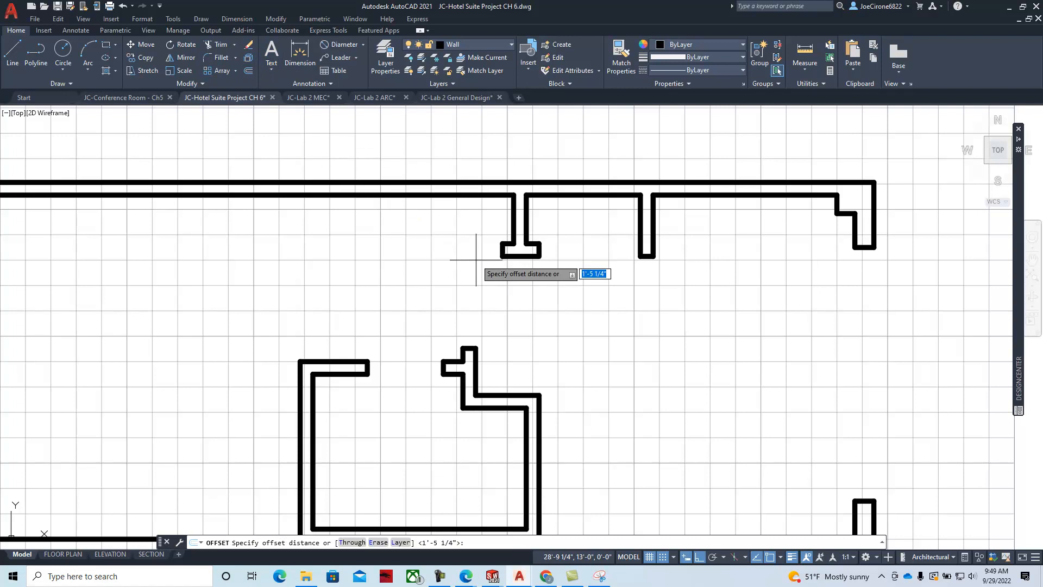
{"action": "type", "text": "2"}
{"action": "key", "text": "Return"}
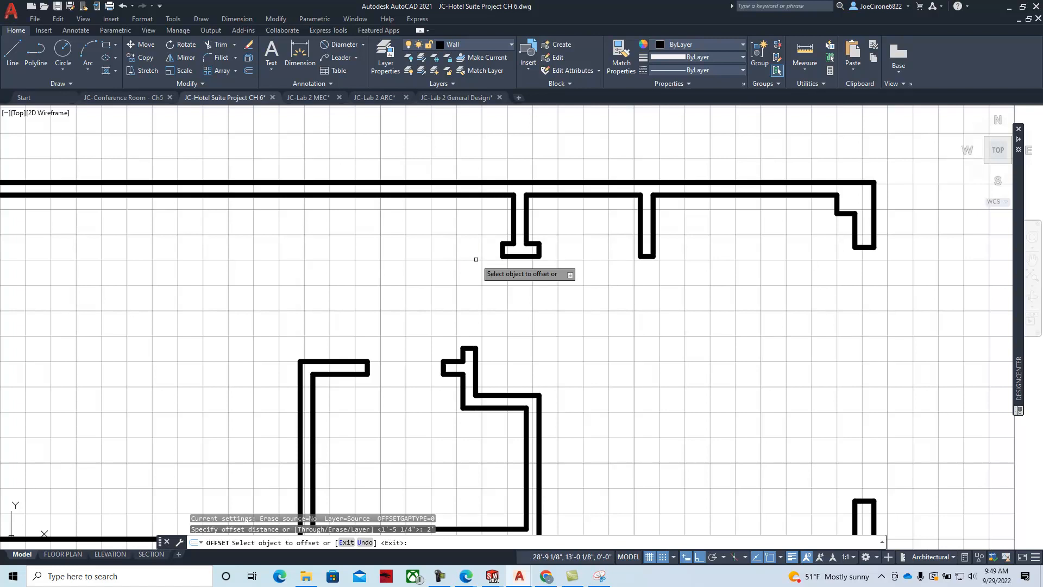
{"action": "left_click", "coordinate": [513, 220]}
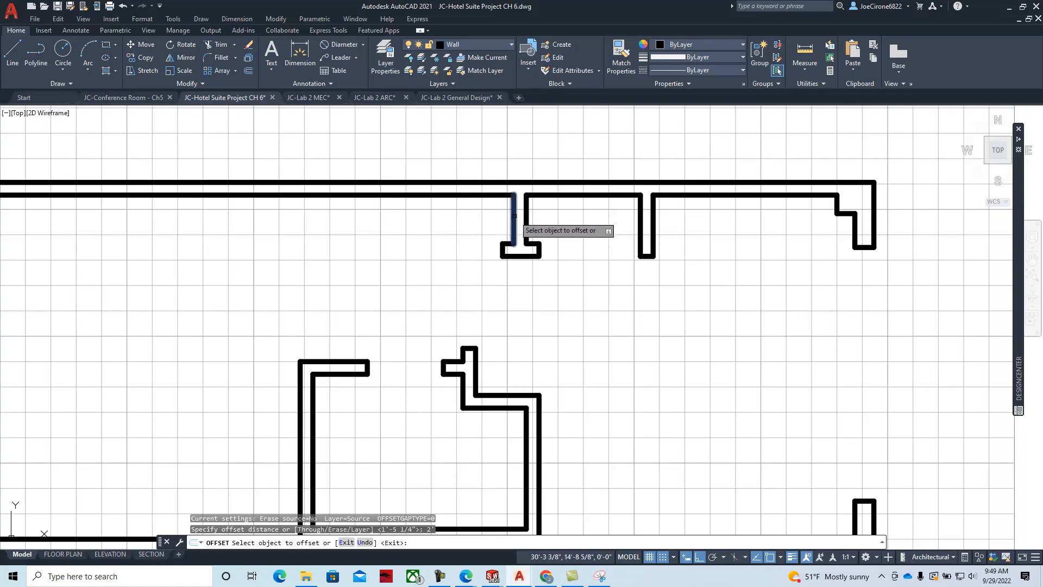
{"action": "left_click", "coordinate": [383, 222]}
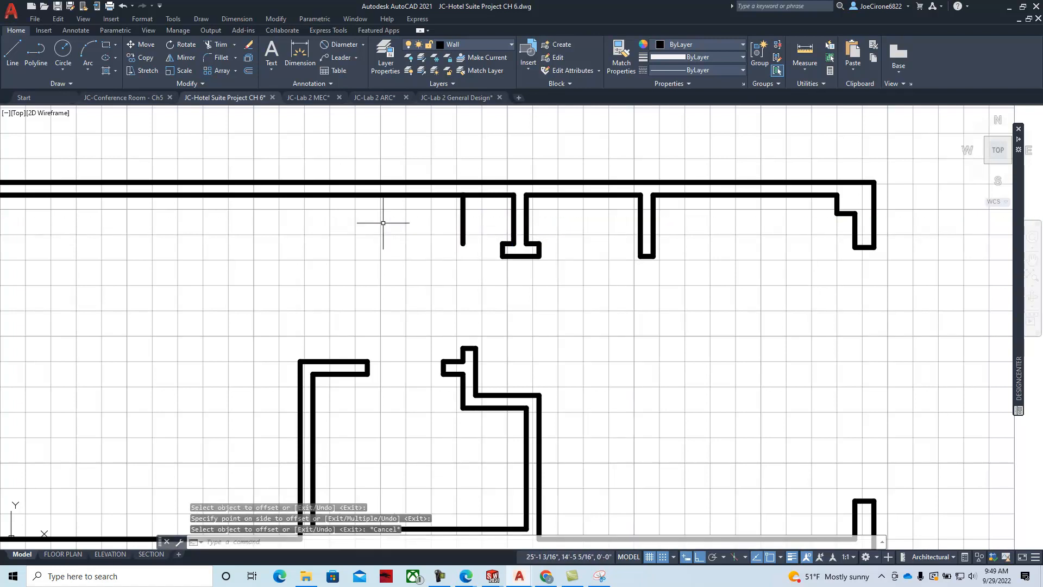
- Offset the new short vertical line 6" to the left for the wall's thickness
{"action": "left_click", "coordinate": [249, 71]}
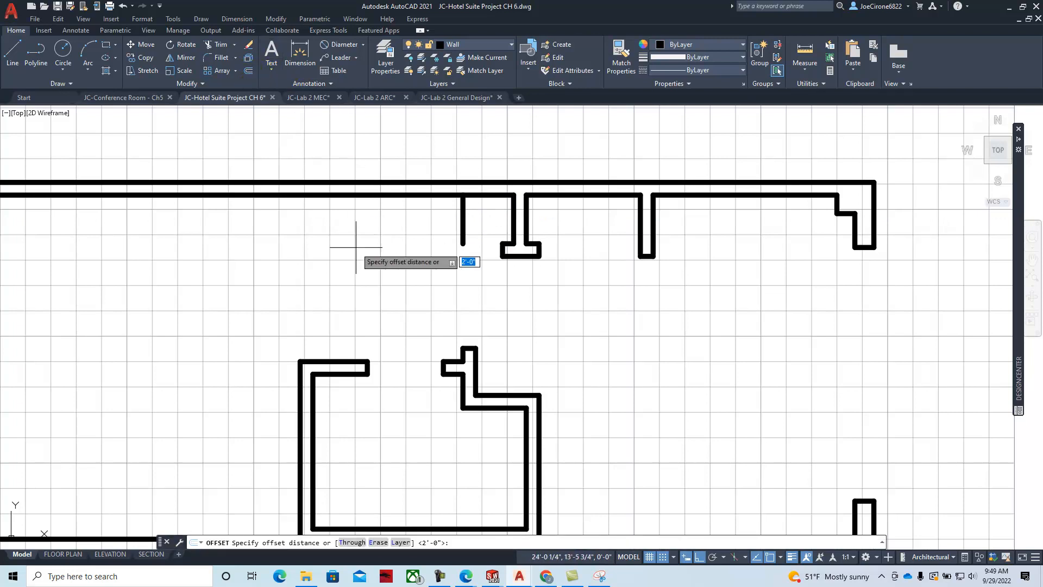
{"action": "type", "text": "6"}
{"action": "key", "text": "Return"}
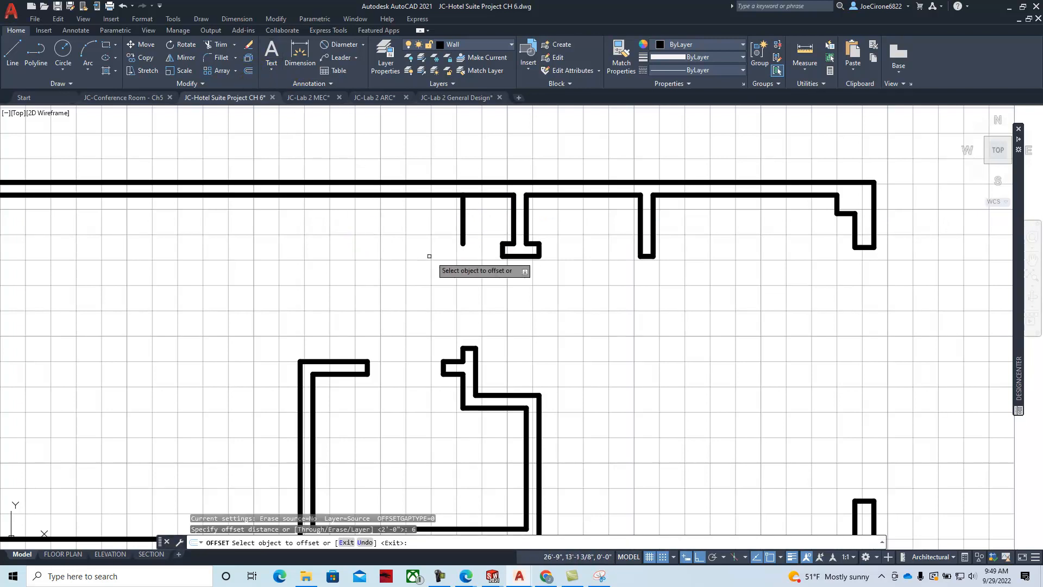
{"action": "left_click", "coordinate": [463, 222]}
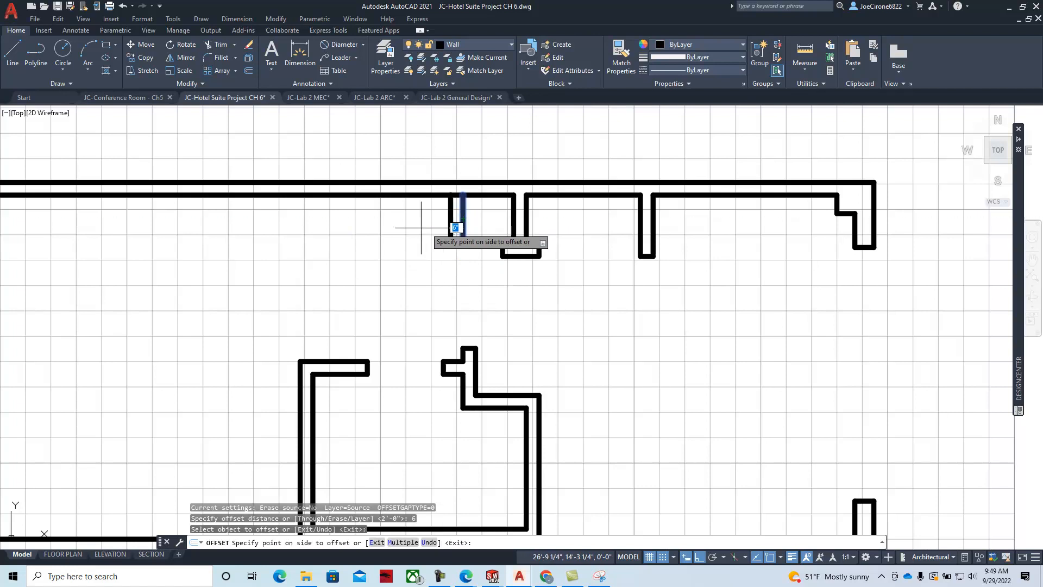
{"action": "left_click", "coordinate": [402, 234]}
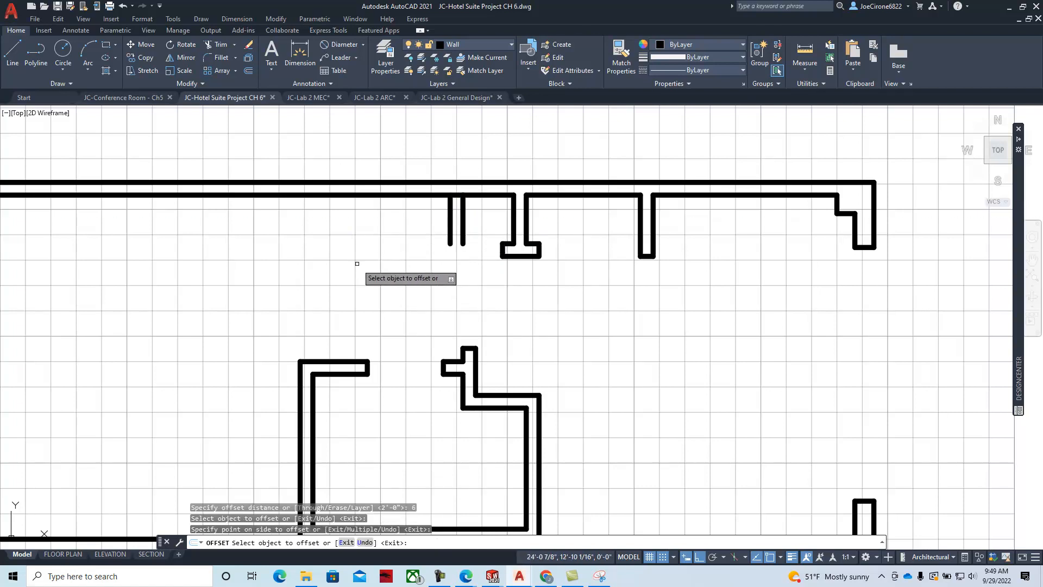
{"action": "key", "text": "Escape"}
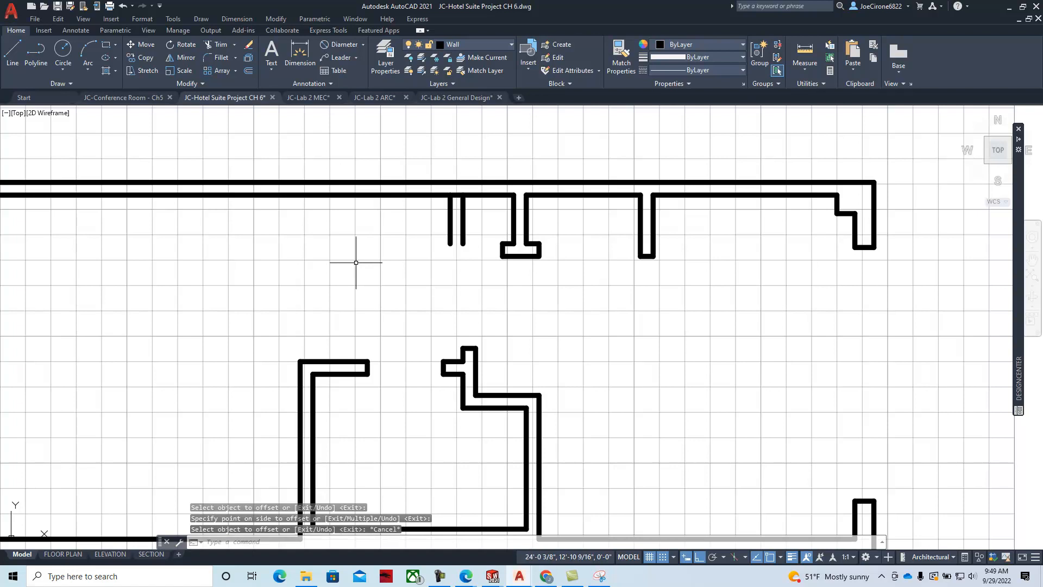
- Offset the lower line of the long horizontal wall, left of the footed closet wall, 1'-11" downward
{"action": "left_click", "coordinate": [248, 71]}
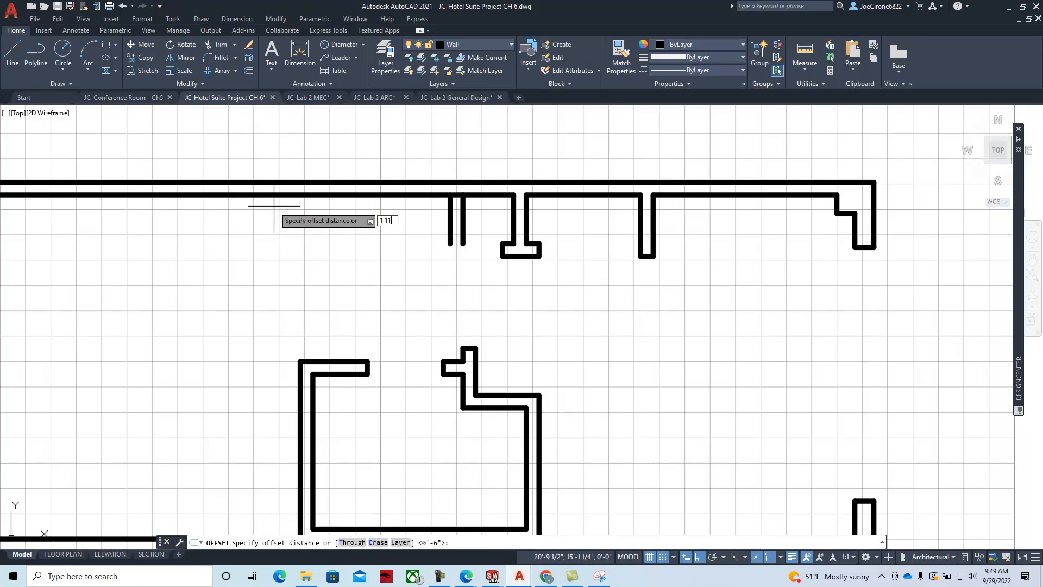
{"action": "key", "text": "Return"}
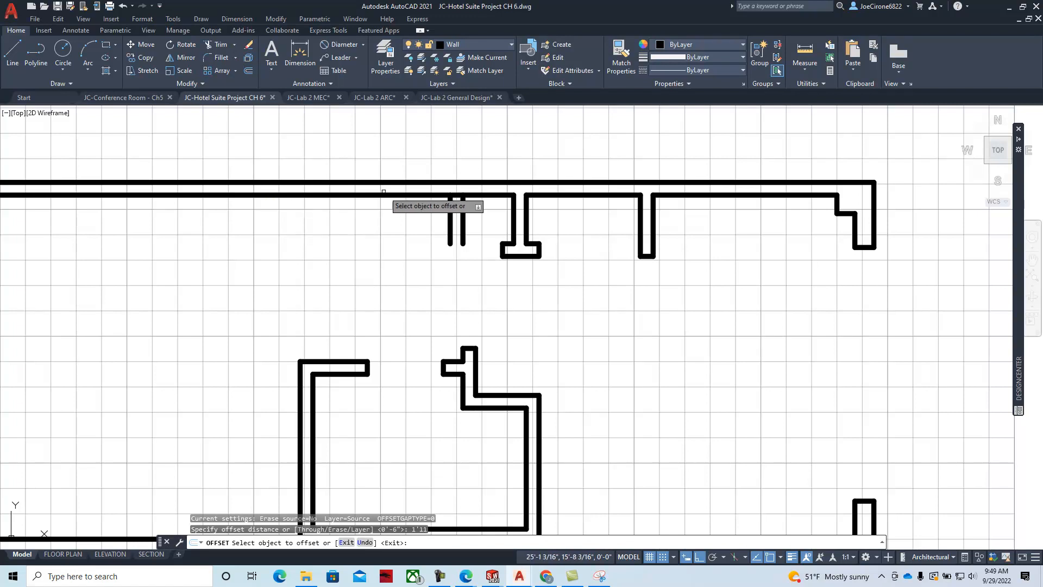
{"action": "left_click", "coordinate": [413, 195]}
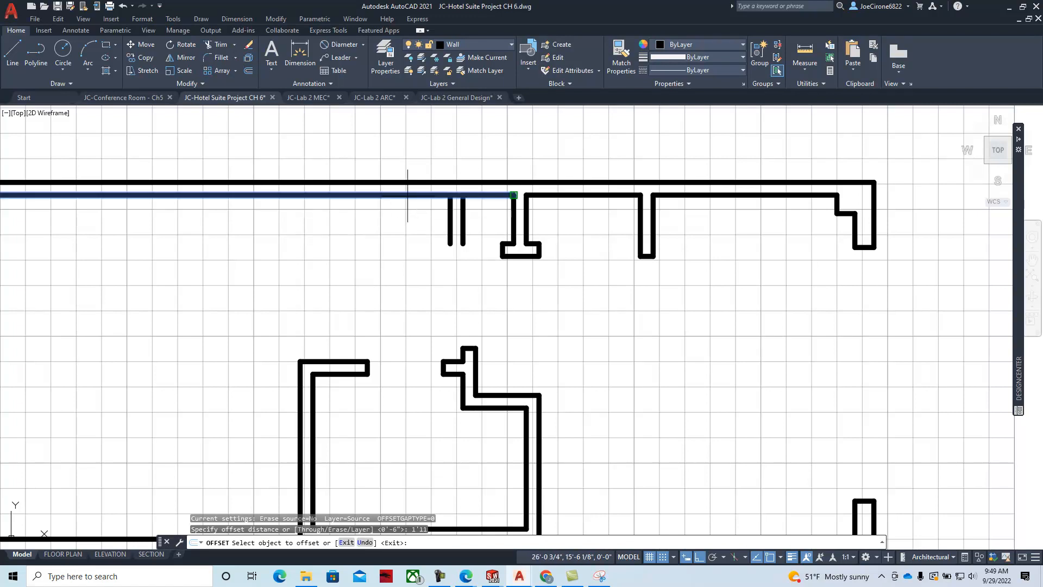
{"action": "left_click", "coordinate": [380, 274]}
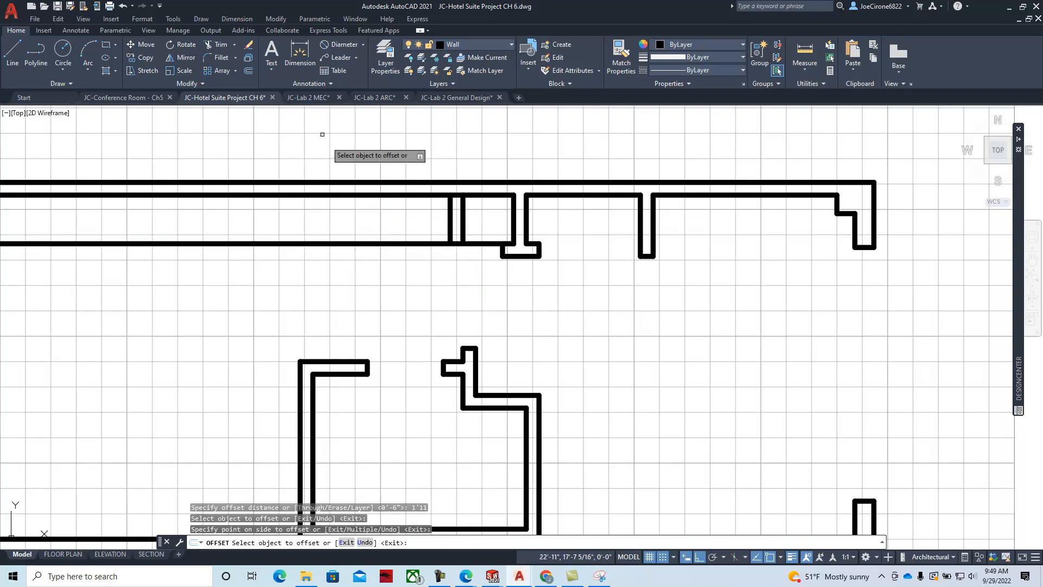
- Offset the new long horizontal line 6" downward
{"action": "left_click", "coordinate": [248, 73]}
{"action": "type", "text": "6"}
{"action": "key", "text": "Return"}
{"action": "left_click", "coordinate": [363, 243]}
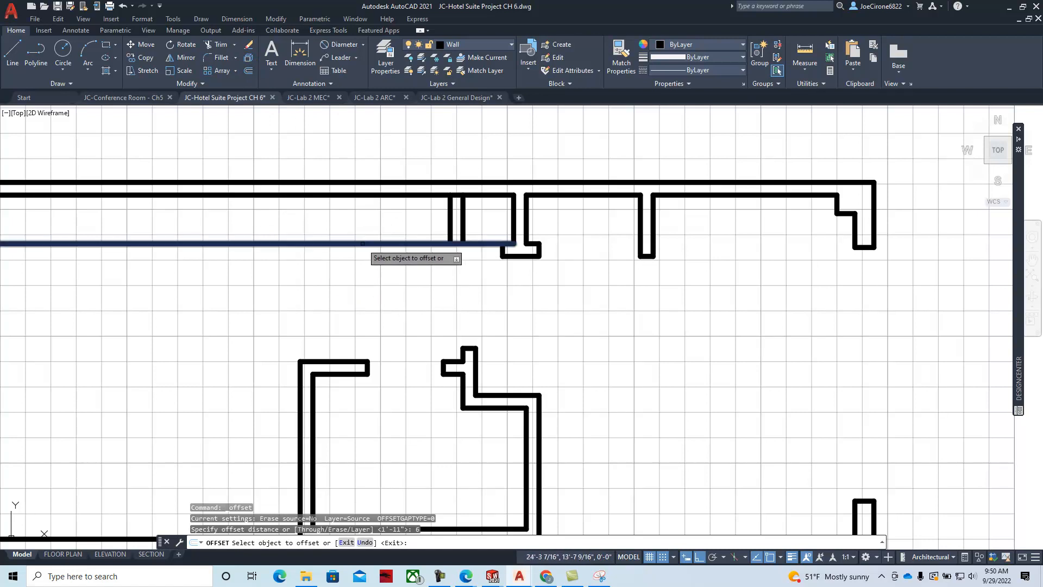
{"action": "left_click", "coordinate": [362, 287]}
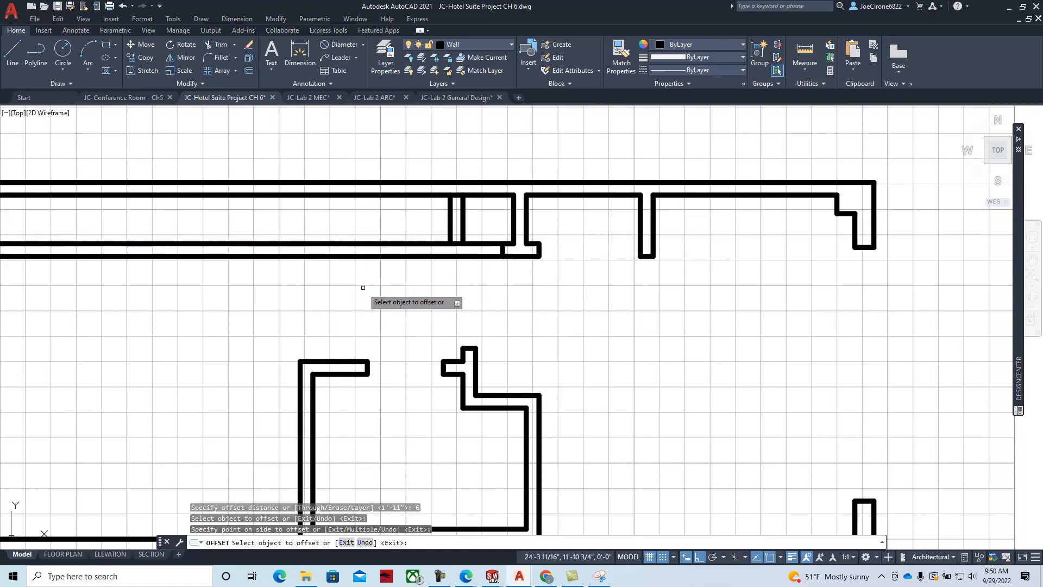
{"action": "key", "text": "Escape"}
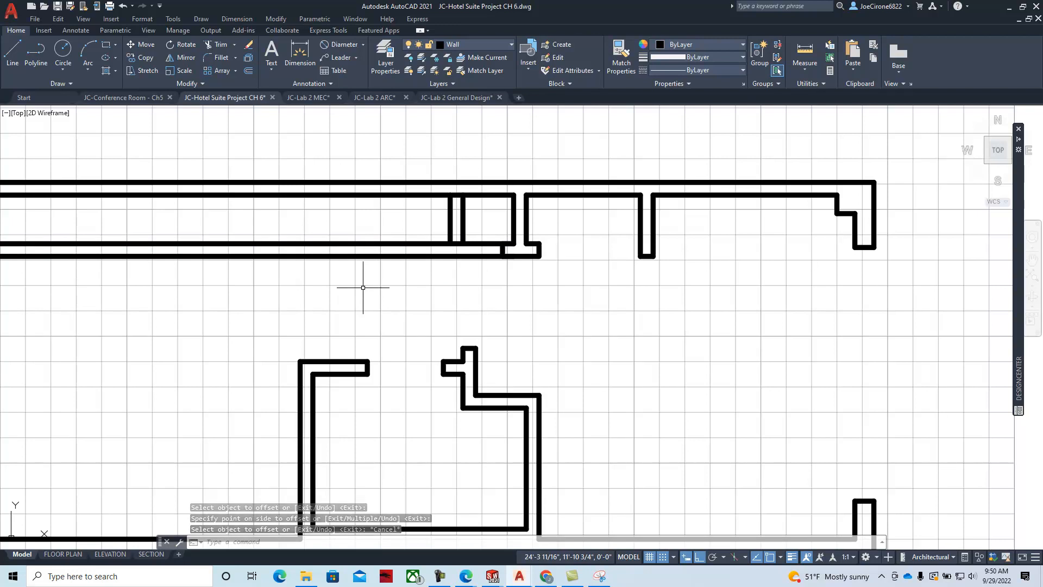
- Offset the left end line of the closet wall's foot 1'-1-1/2" to the left
{"action": "scroll", "coordinate": [505, 248], "scroll_direction": "up", "scroll_amount": 5}
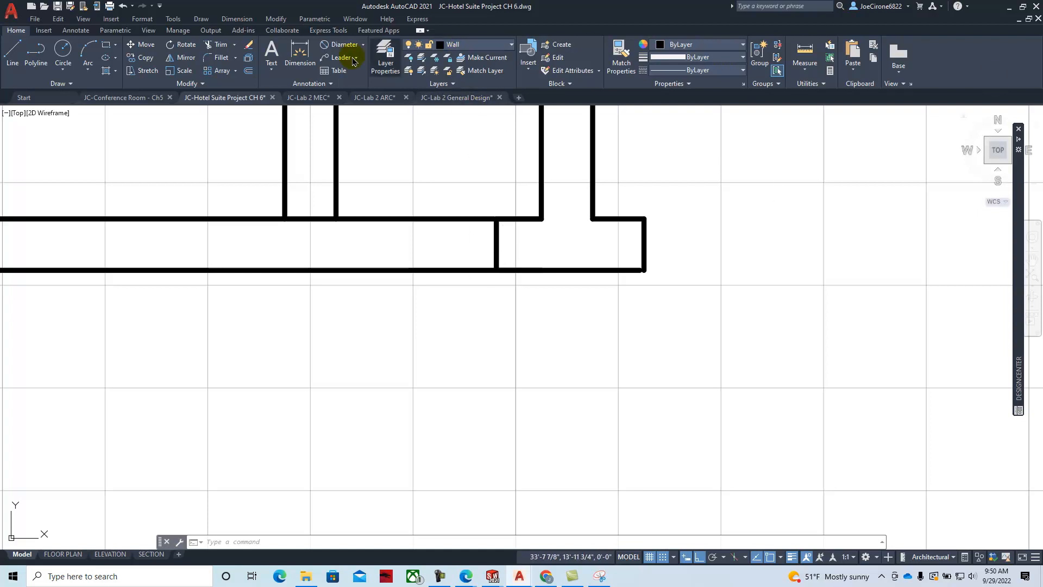
{"action": "left_click", "coordinate": [248, 71]}
{"action": "type", "text": "1'1-1/2"}
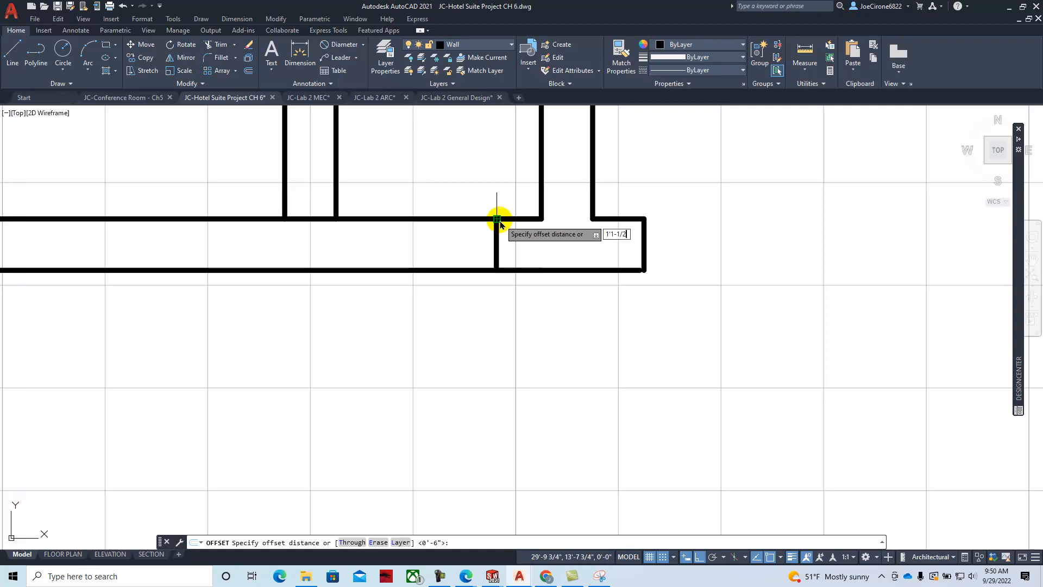
{"action": "key", "text": "Return"}
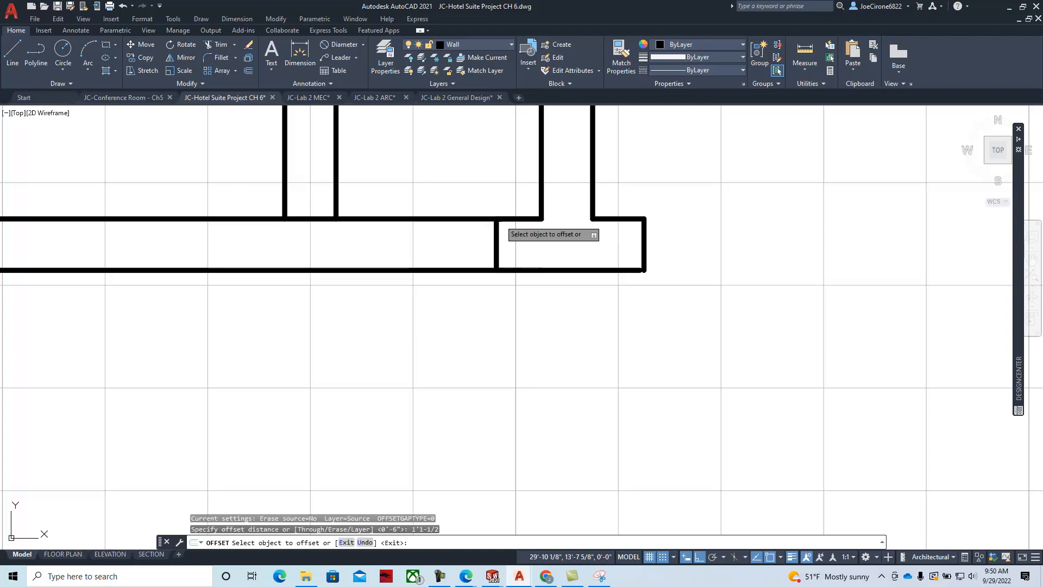
{"action": "left_click", "coordinate": [496, 247]}
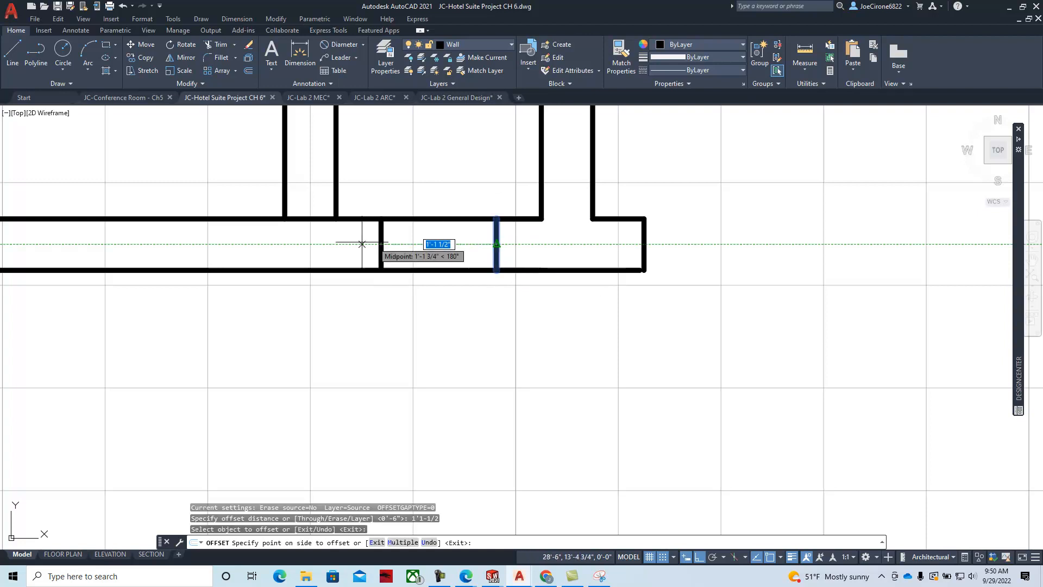
{"action": "left_click", "coordinate": [299, 244]}
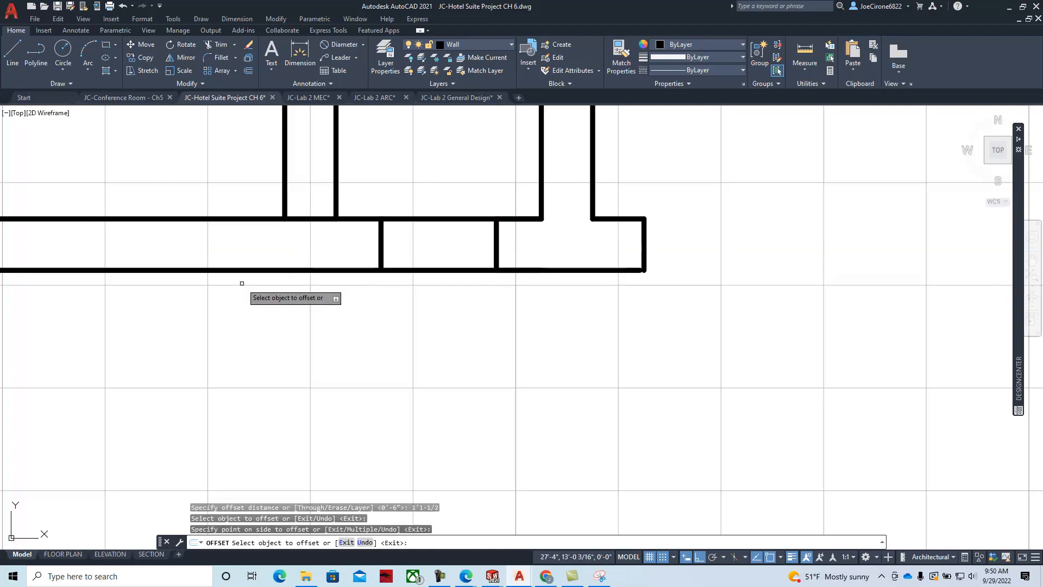
- Trim the two horizontal lines across the closet opening and the upper line between the utility closet wall's vertical faces
{"action": "left_click", "coordinate": [217, 45]}
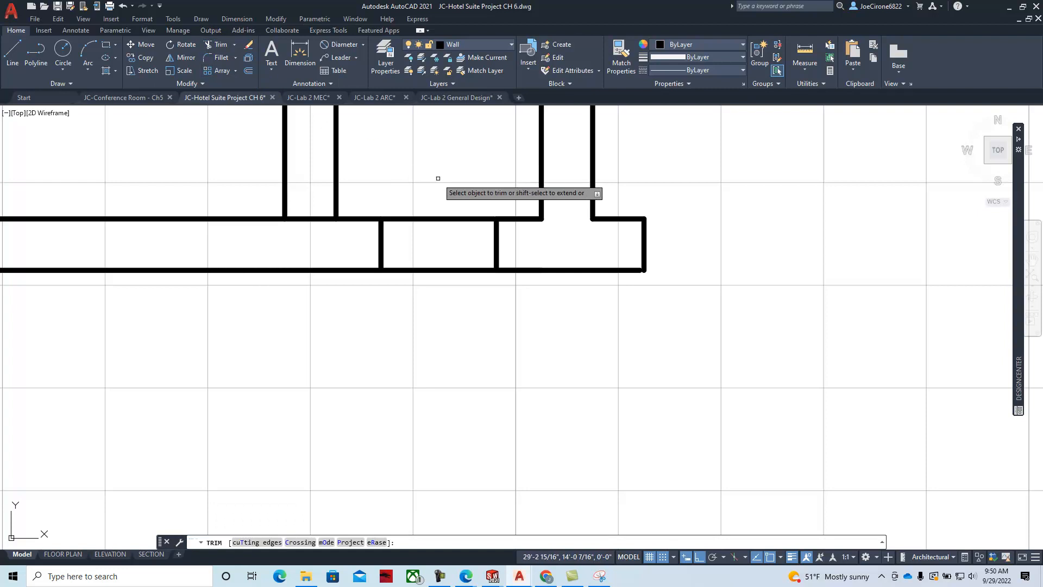
{"action": "left_click", "coordinate": [435, 178]}
{"action": "left_click", "coordinate": [438, 291]}
{"action": "key", "text": "Return"}
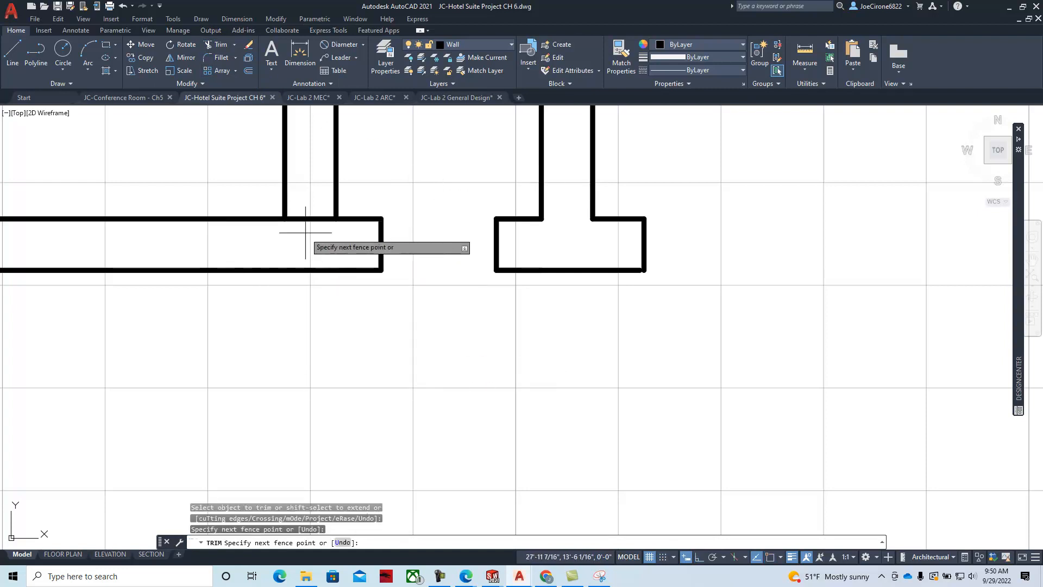
- Offset the long horizontal wall's lower line 3'-1/2" downward, below the closet front wall
{"action": "scroll", "coordinate": [454, 275], "scroll_direction": "down", "scroll_amount": 4}
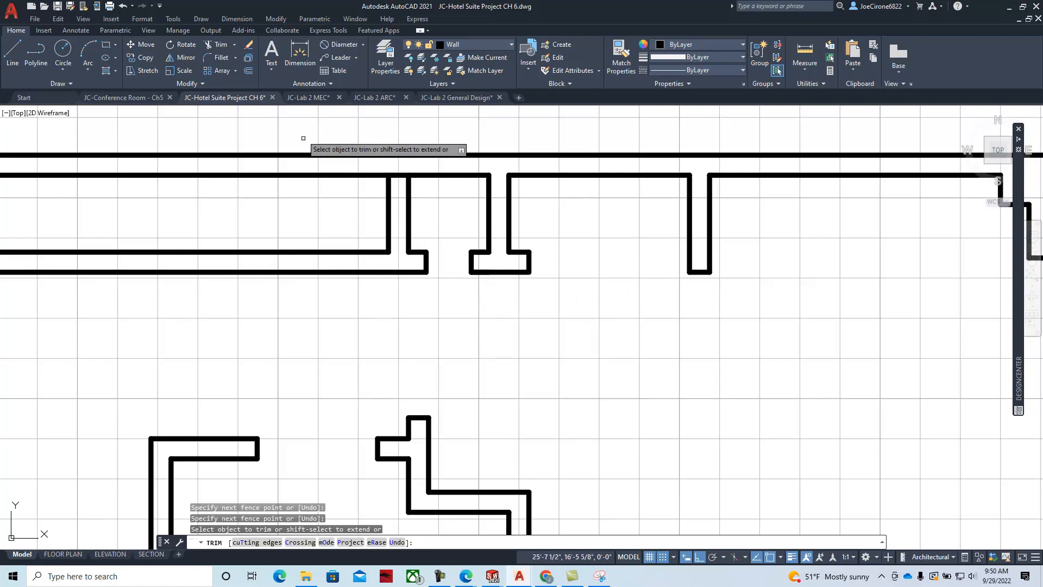
{"action": "left_click", "coordinate": [247, 75]}
{"action": "type", "text": "3'-1/2"}
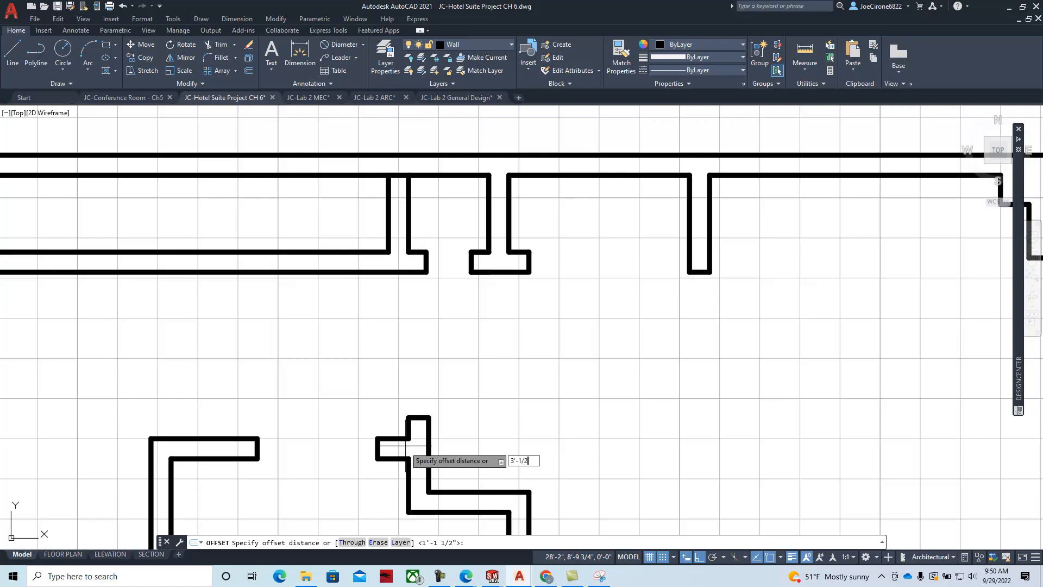
{"action": "key", "text": "Return"}
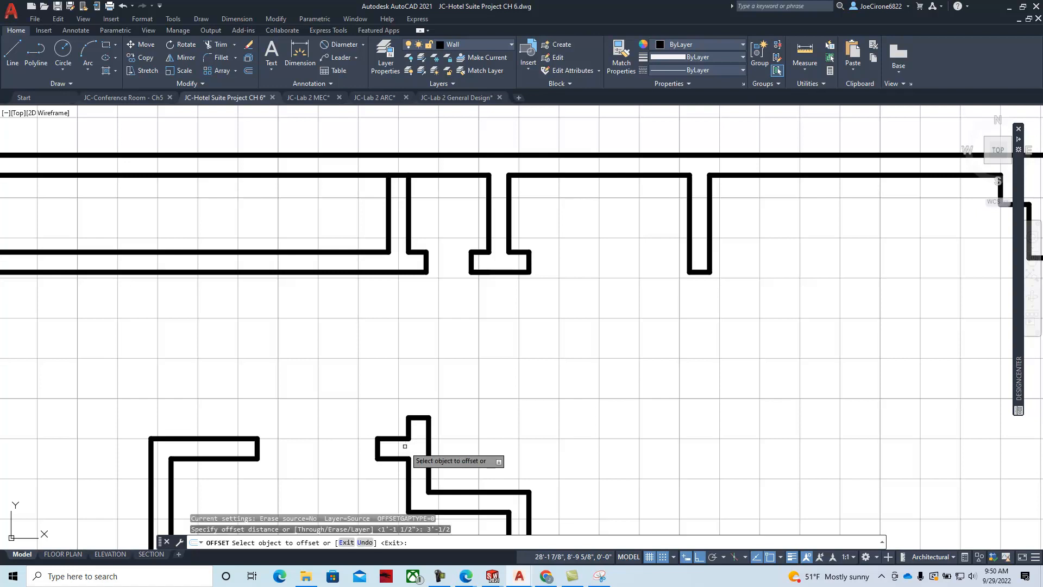
{"action": "left_click", "coordinate": [356, 175]}
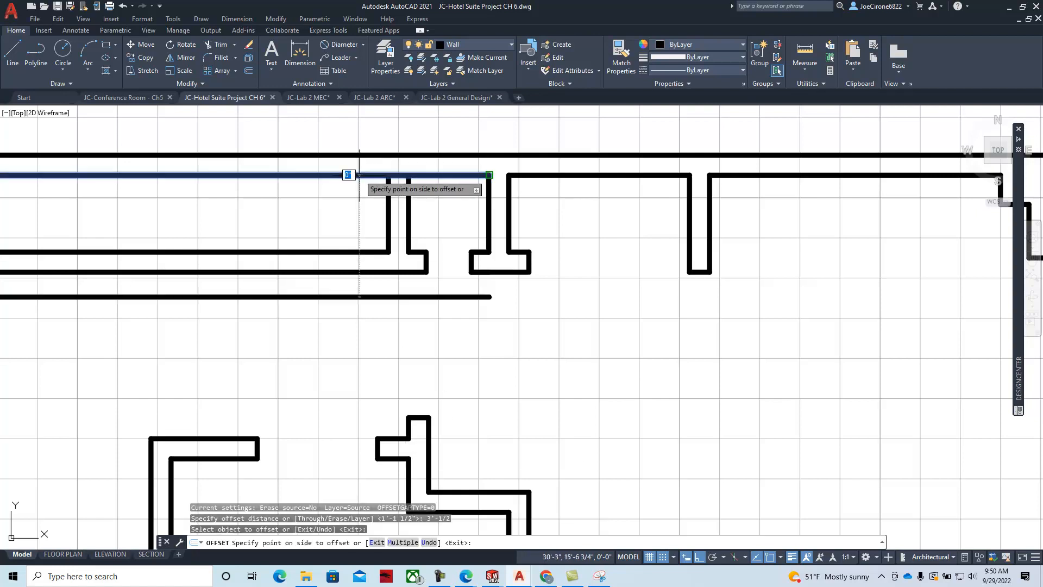
{"action": "left_click", "coordinate": [354, 354]}
{"action": "key", "text": "Escape"}
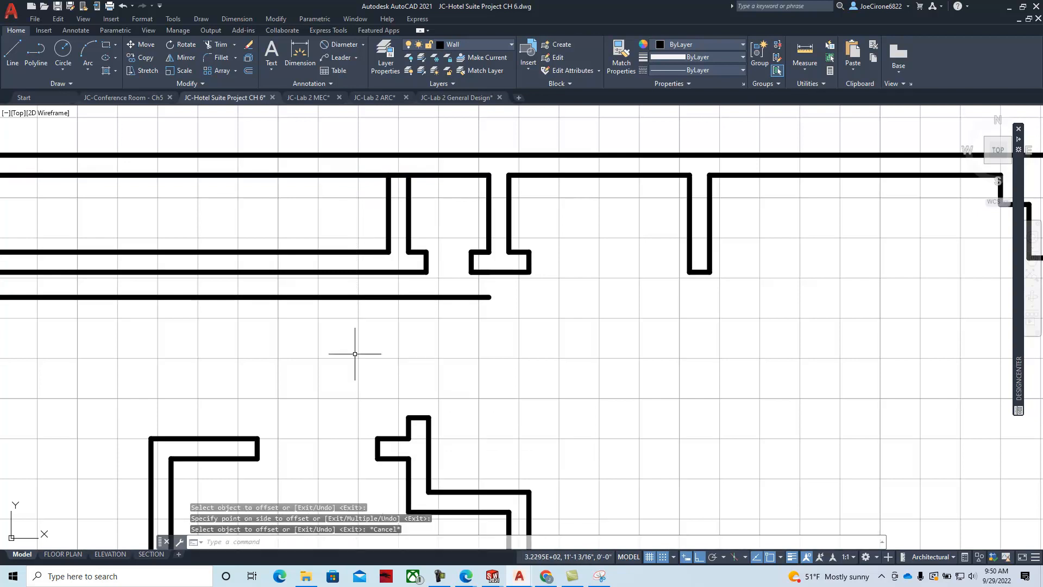
- Draw two vertical lines about 1'-6" long straight down from the closet front wall's lower line, aligned with the utility closet wall's right and left faces
{"action": "left_click", "coordinate": [12, 51]}
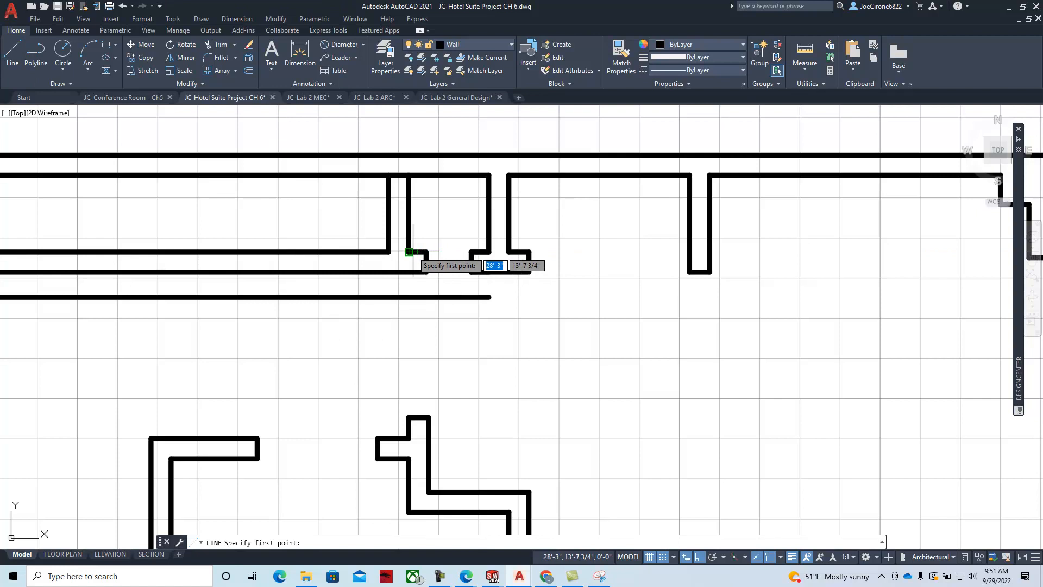
{"action": "left_click", "coordinate": [411, 272]}
{"action": "key", "text": "F8"}
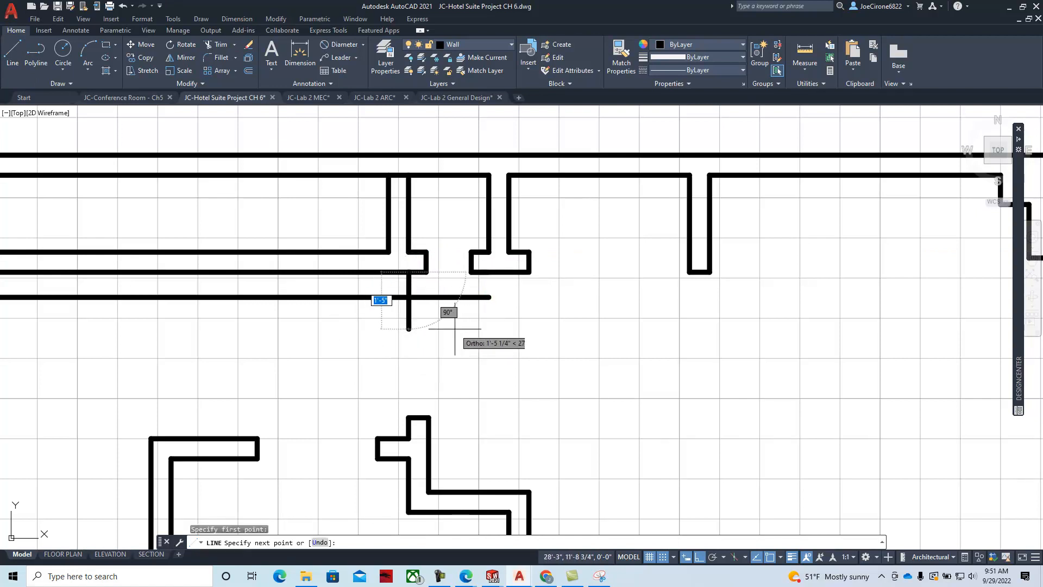
{"action": "left_click", "coordinate": [409, 331]}
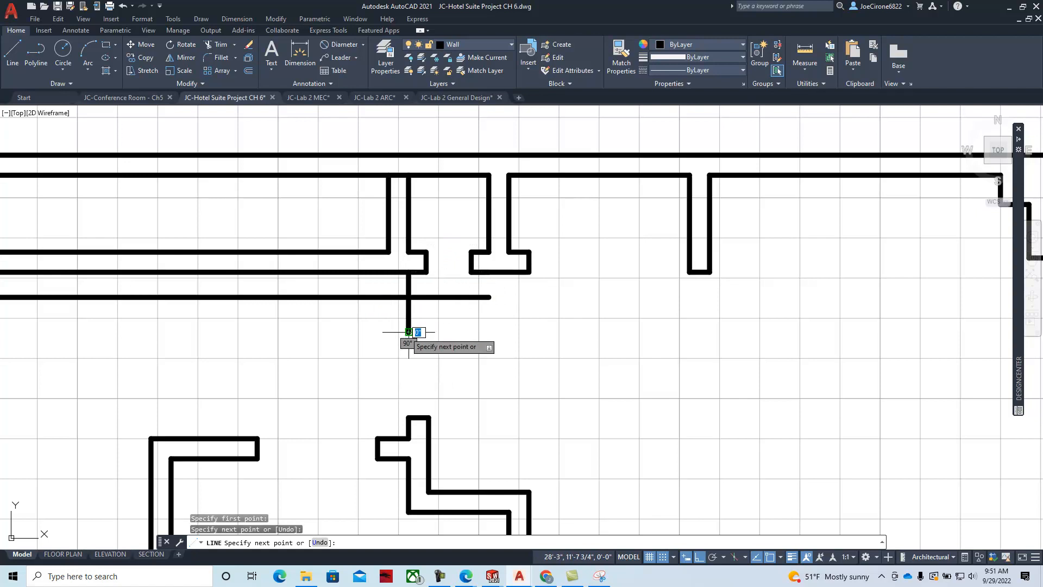
{"action": "key", "text": "Escape"}
{"action": "left_click", "coordinate": [15, 50]}
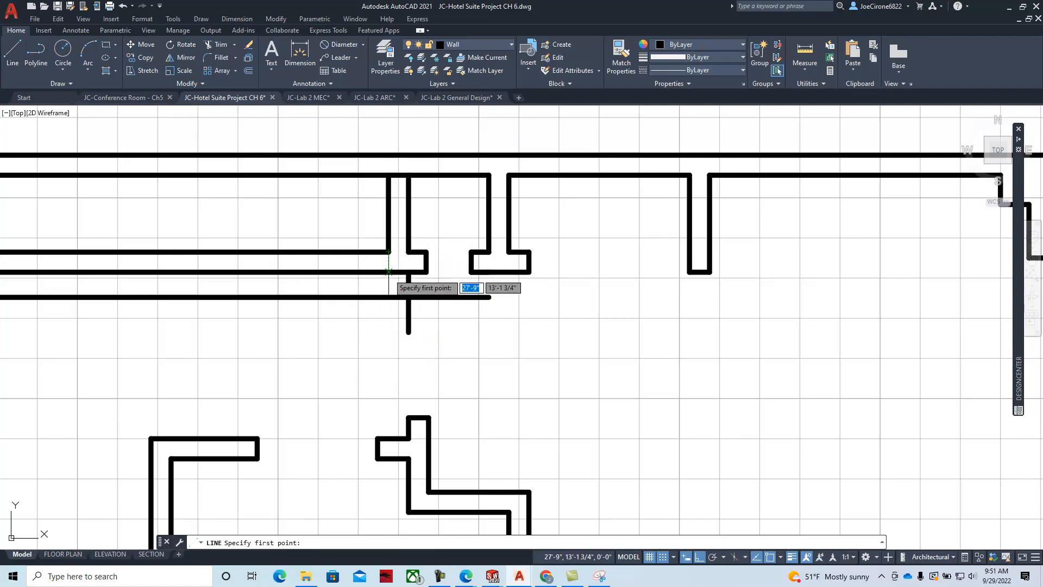
{"action": "left_click", "coordinate": [388, 272]}
{"action": "left_click", "coordinate": [389, 331]}
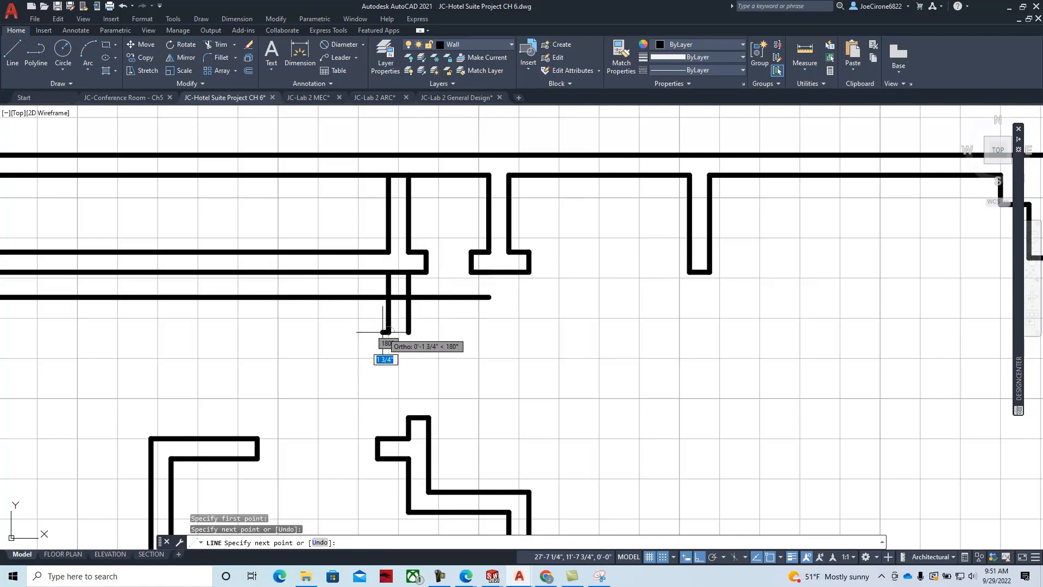
{"action": "key", "text": "Escape"}
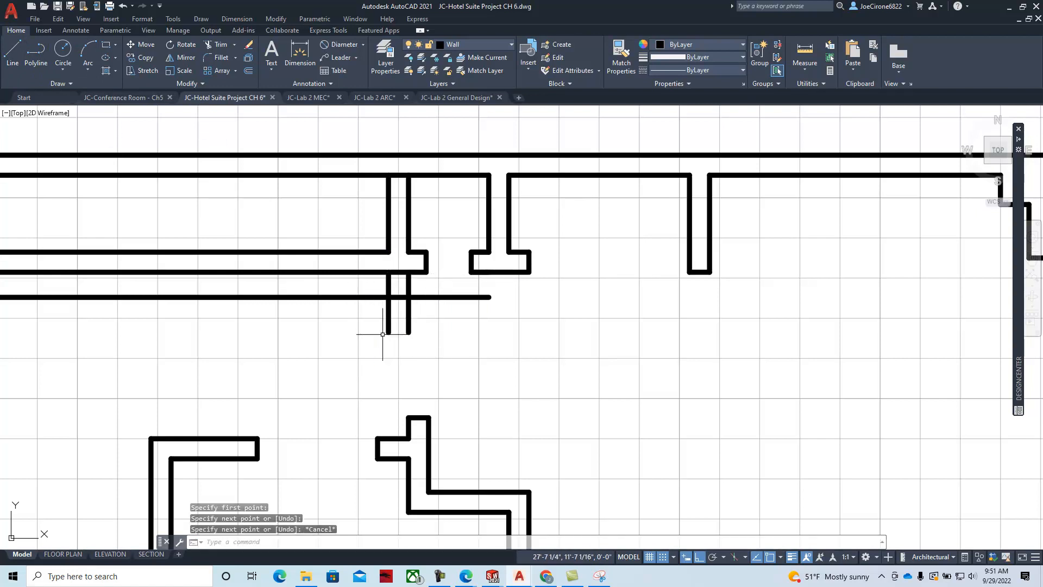
- Trim the excess line segments below the closet front wall and across the utility closet wall's left corner, leaving a short wall stub
{"action": "left_click", "coordinate": [217, 46]}
{"action": "mouse_move", "coordinate": [398, 256]}
{"action": "left_mouse_down"}
{"action": "mouse_move", "coordinate": [398, 282]}
{"action": "mouse_move", "coordinate": [436, 299]}
{"action": "mouse_move", "coordinate": [432, 311]}
{"action": "mouse_move", "coordinate": [320, 333]}
{"action": "mouse_move", "coordinate": [335, 281]}
{"action": "left_mouse_up"}
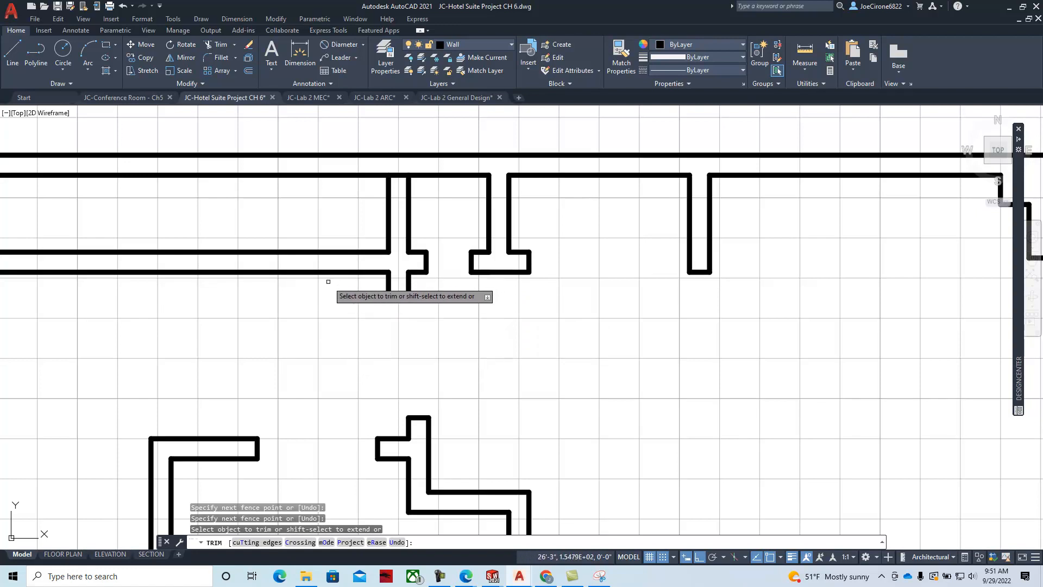
{"action": "key", "text": "Escape"}
- Erase the two long horizontal closet wall lines left of the utility closet wall and the stub's short left vertical line
{"action": "left_click", "coordinate": [398, 261]}
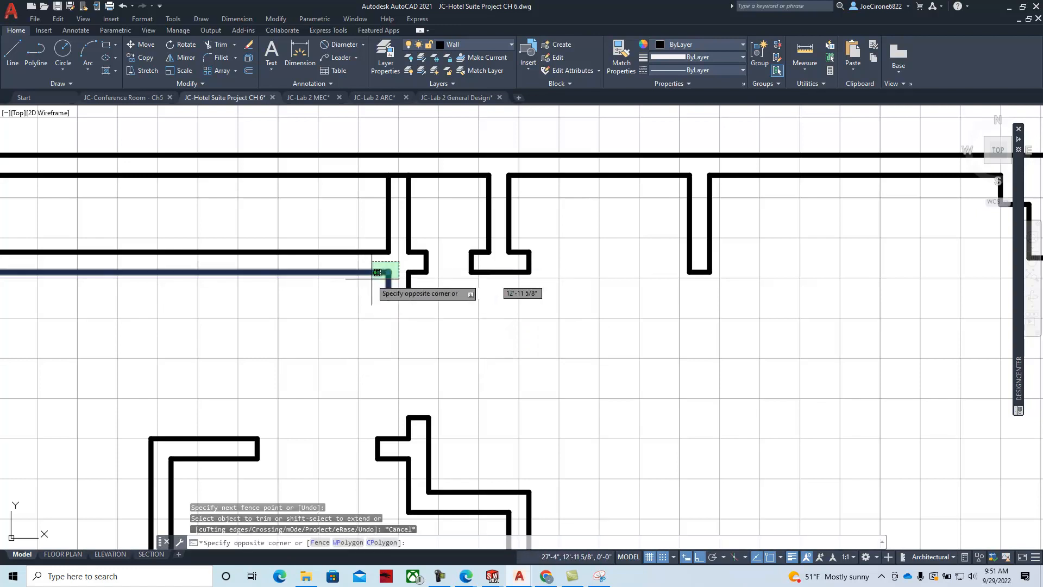
{"action": "left_click", "coordinate": [370, 283]}
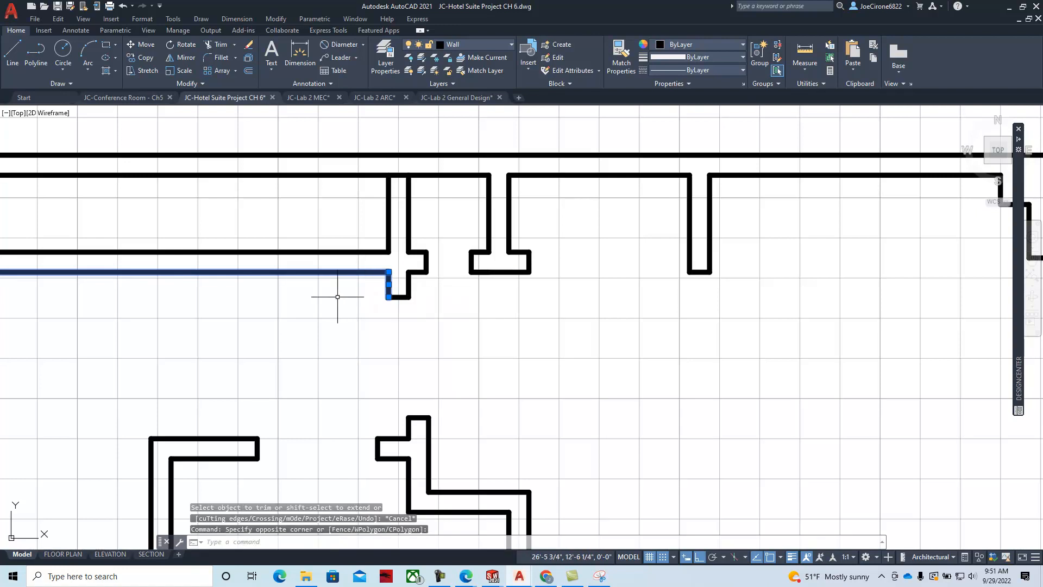
{"action": "key", "text": "Delete"}
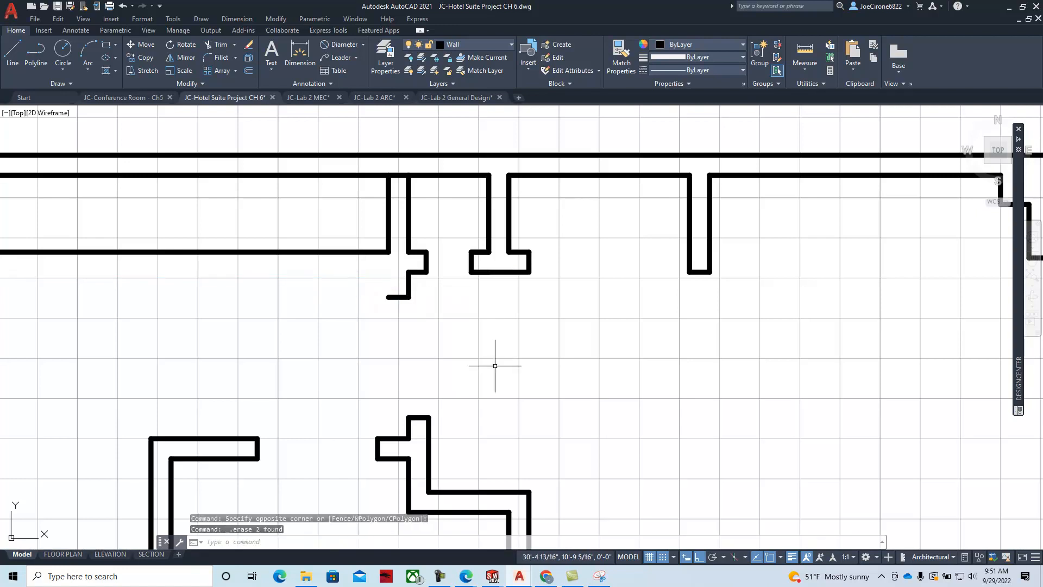
{"action": "left_click", "coordinate": [360, 229]}
{"action": "left_click", "coordinate": [280, 321]}
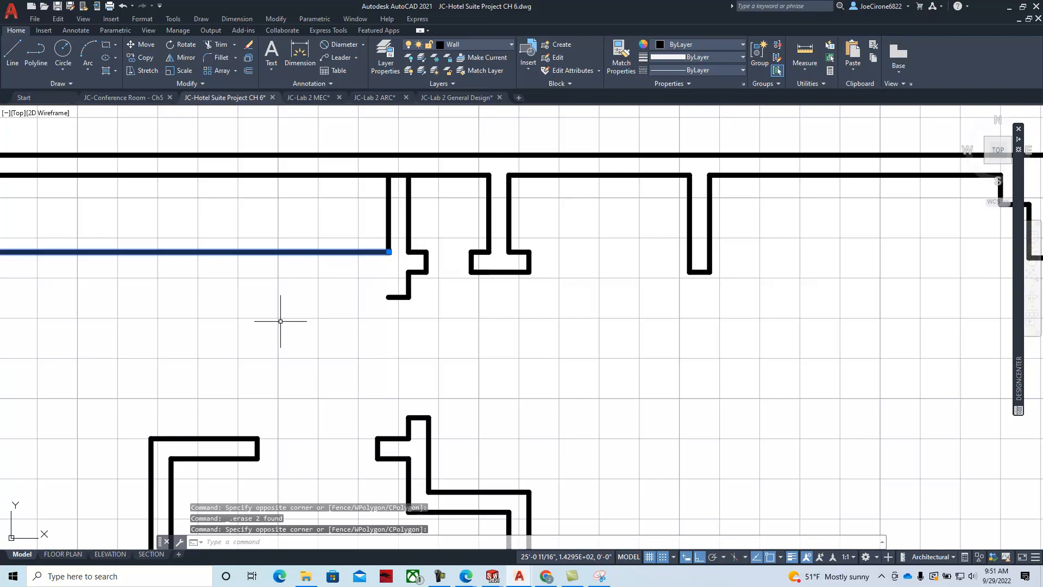
{"action": "key", "text": "Delete"}
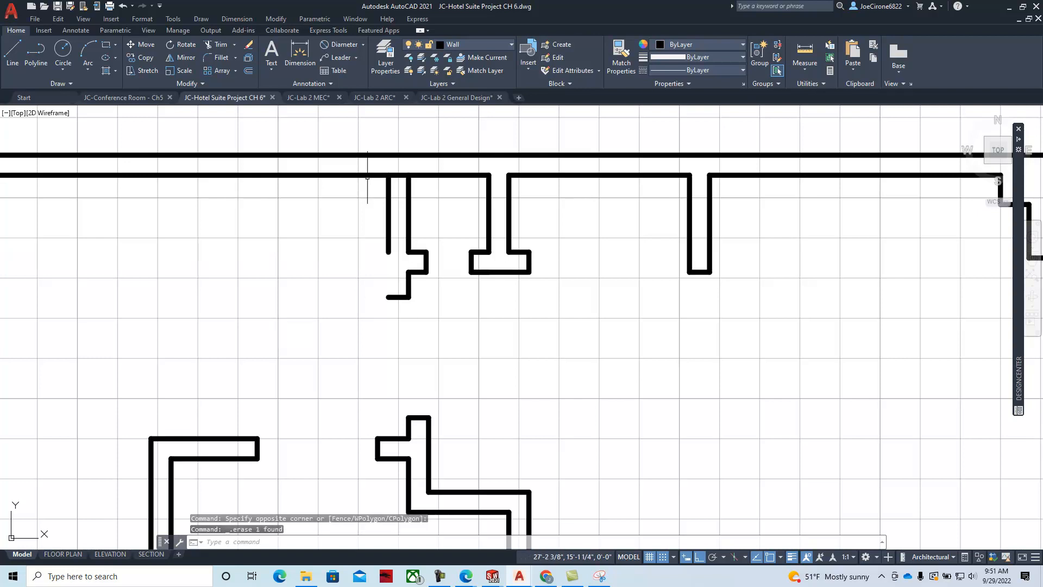
- Extend the utility closet wall's left vertical face down to the stub's end line
{"action": "left_click", "coordinate": [227, 50]}
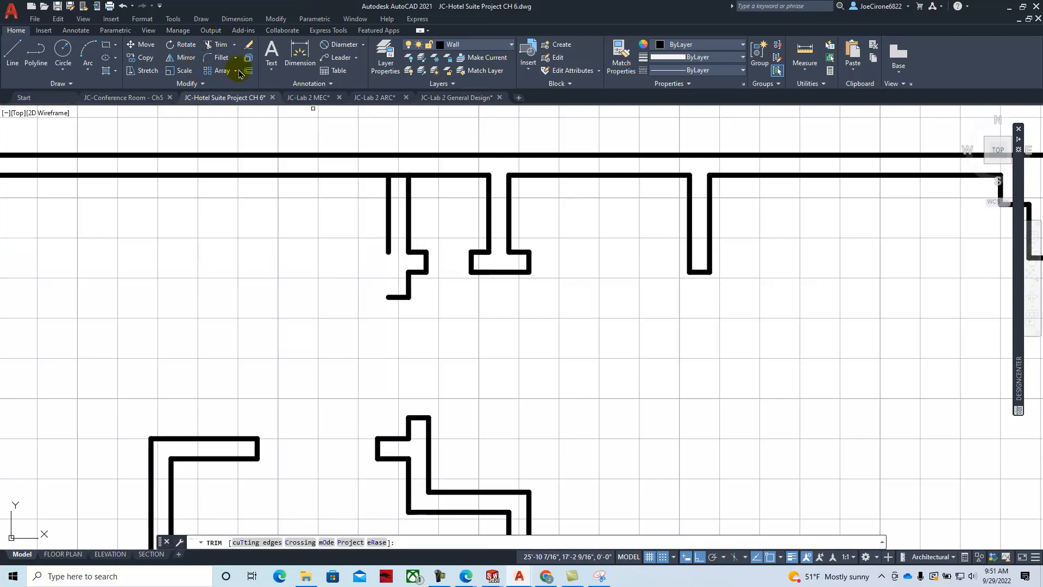
{"action": "left_click", "coordinate": [238, 50]}
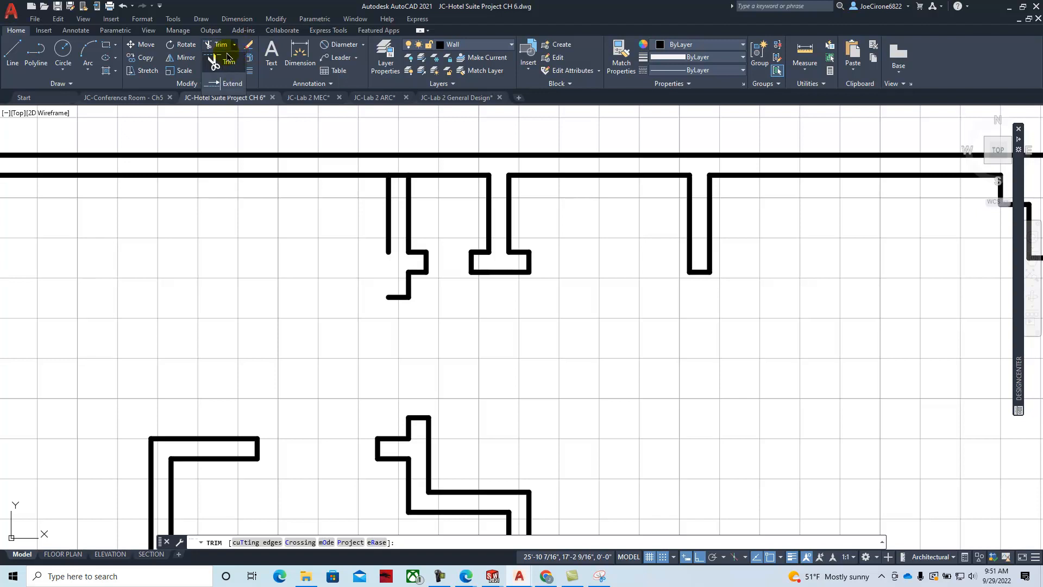
{"action": "left_click", "coordinate": [231, 83]}
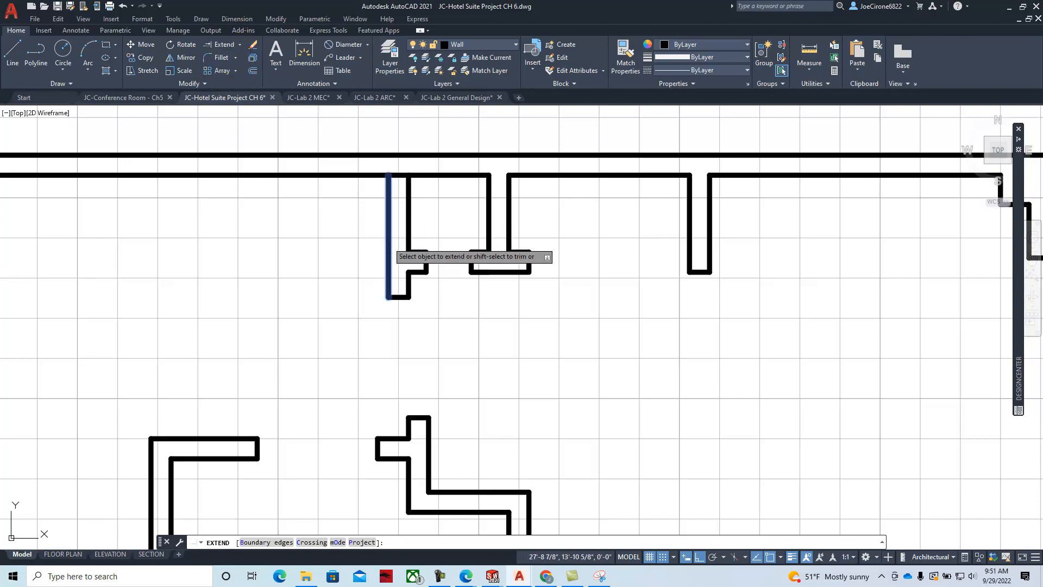
{"action": "left_click", "coordinate": [385, 241]}
{"action": "key", "text": "Escape"}
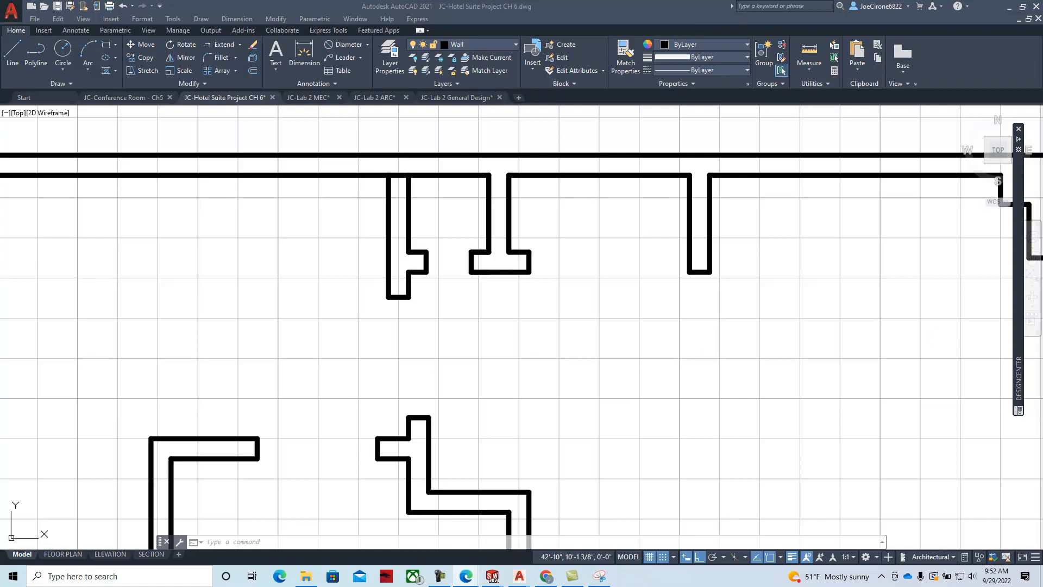
- Switch to the textbook in the browser and compare the completed floor plan on page 170 with the drawing
{"action": "left_click_drag", "start_coordinate": [1042, 44], "coordinate": [934, 85]}
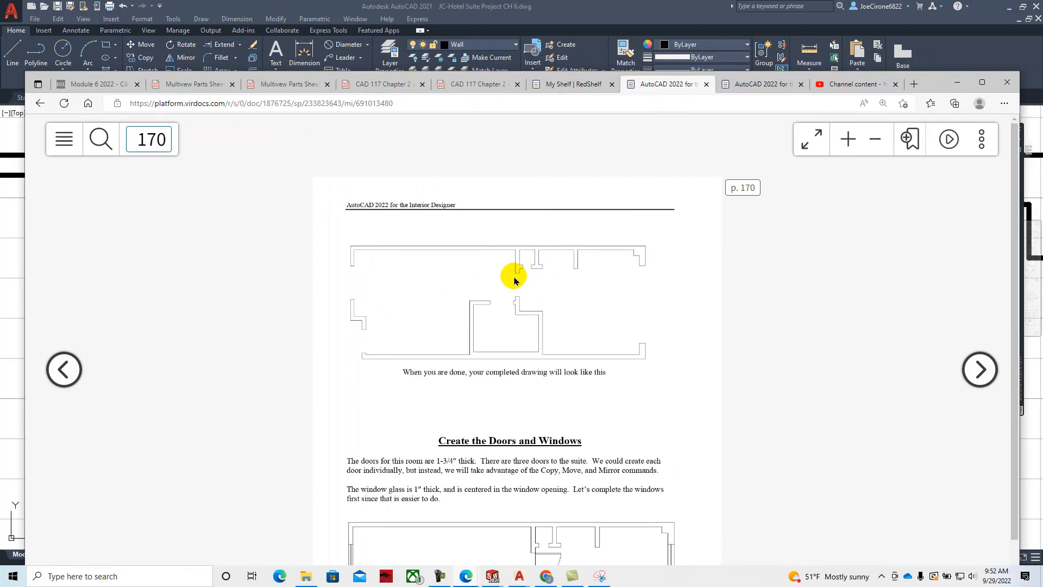
{"action": "left_click_drag", "start_coordinate": [944, 80], "coordinate": [1042, 82]}
{"action": "scroll", "coordinate": [551, 294], "scroll_direction": "down", "scroll_amount": 3}
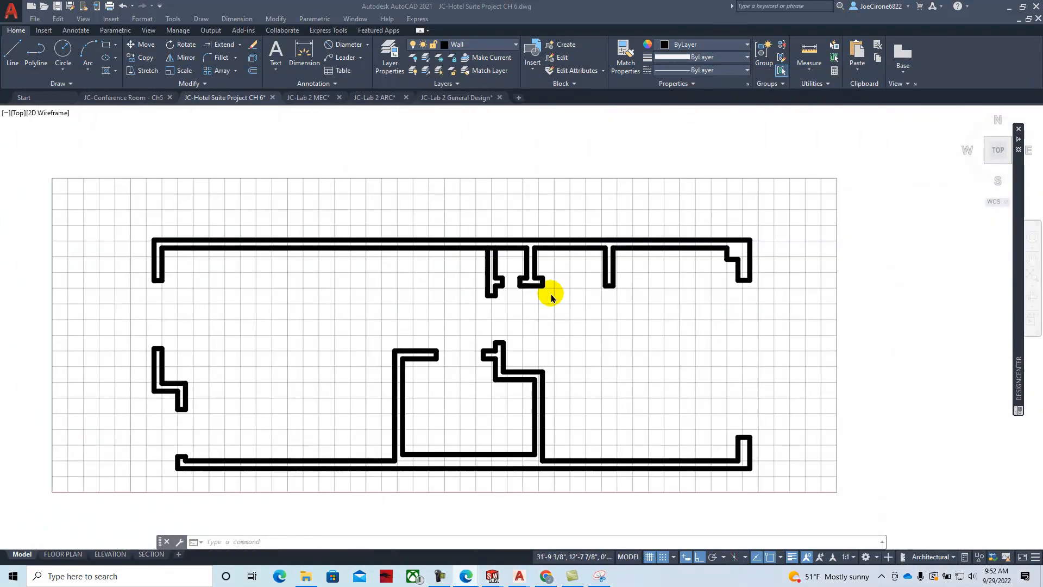
{"action": "scroll", "coordinate": [551, 315], "scroll_direction": "up", "scroll_amount": 1}
{"action": "scroll", "coordinate": [551, 315], "scroll_direction": "up", "scroll_amount": 2}
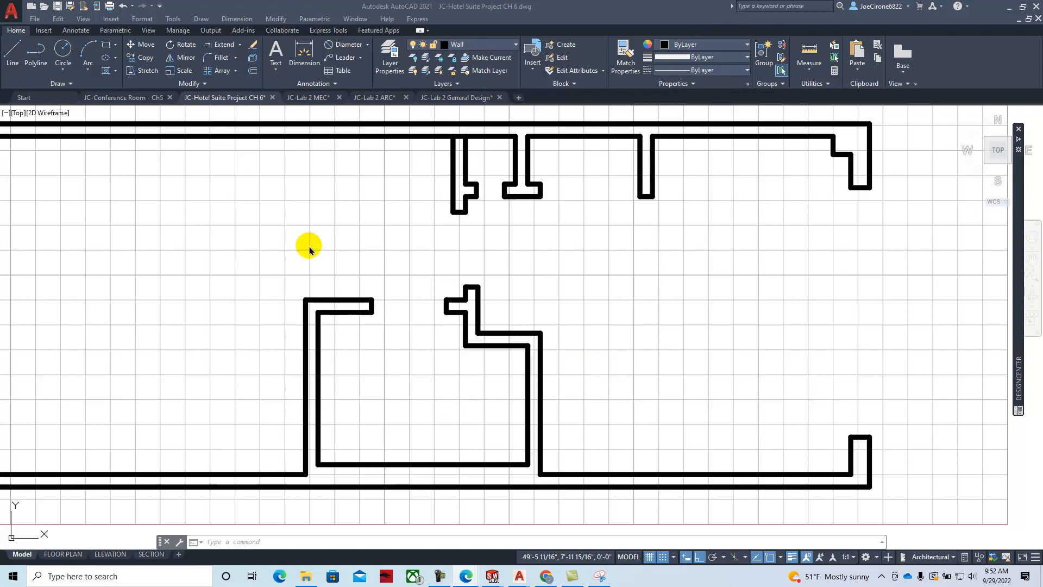
- Turn on the Dimension layer
{"action": "left_click", "coordinate": [512, 48]}
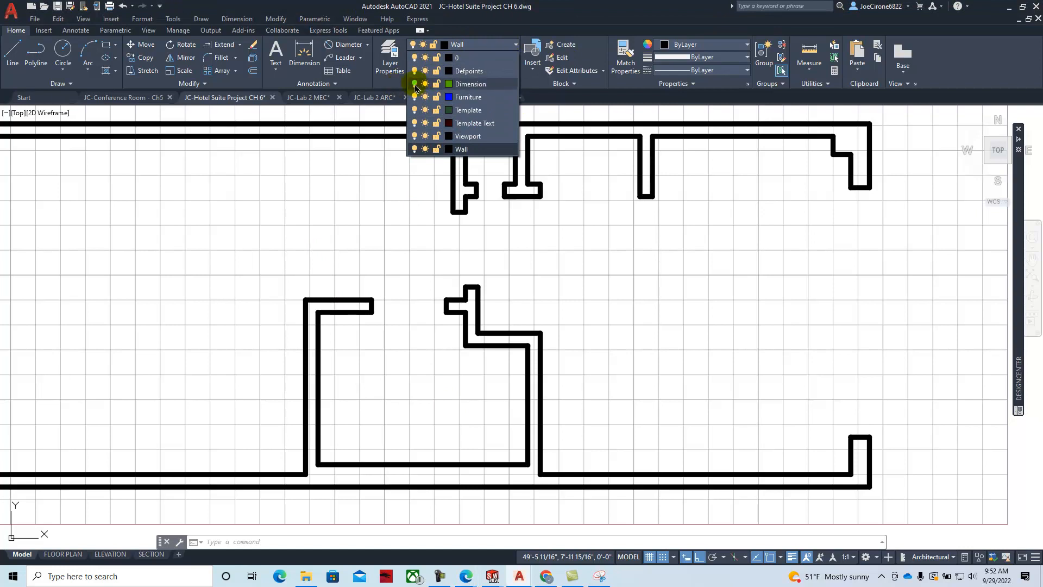
{"action": "left_click", "coordinate": [415, 85]}
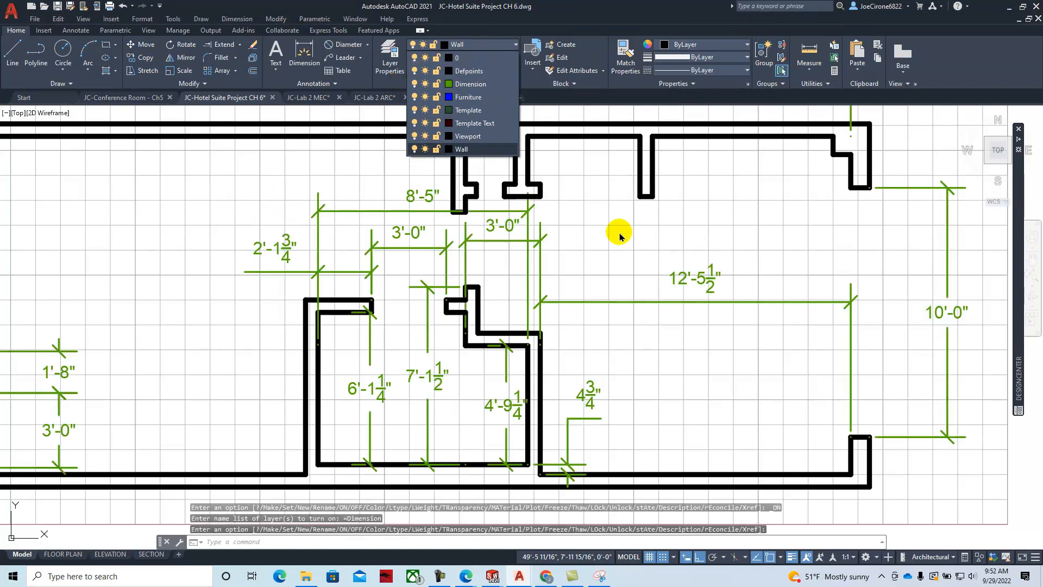
{"action": "left_click", "coordinate": [205, 273]}
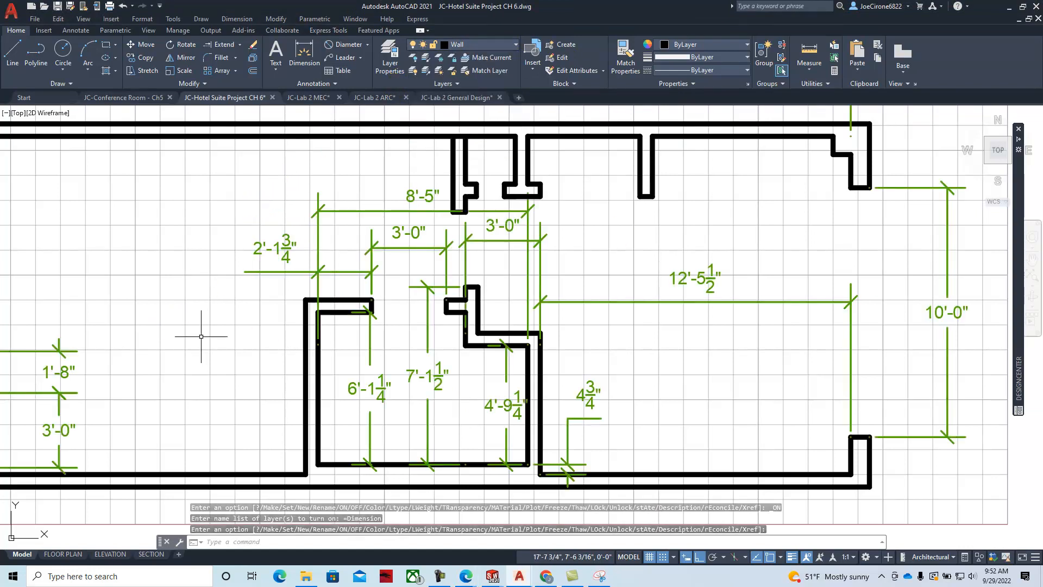
- Move the two horizontal 3'-0" dimension lines above the bathroom downward, closer to the walls they measure
{"action": "scroll", "coordinate": [210, 325], "scroll_direction": "down", "scroll_amount": 4}
{"action": "scroll", "coordinate": [210, 335], "scroll_direction": "up", "scroll_amount": 5}
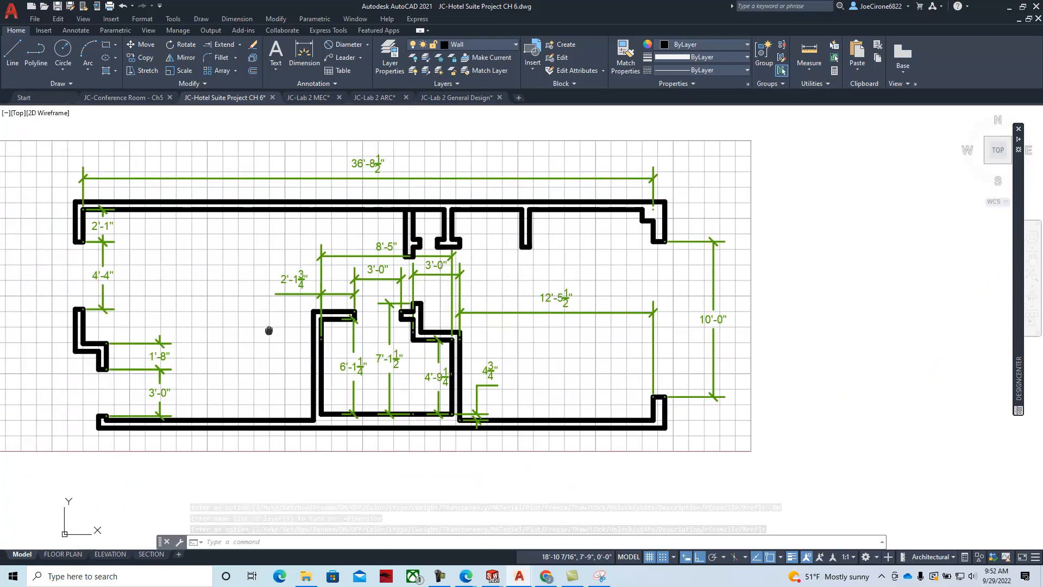
{"action": "middle_click_drag", "start_coordinate": [253, 329], "coordinate": [301, 345]}
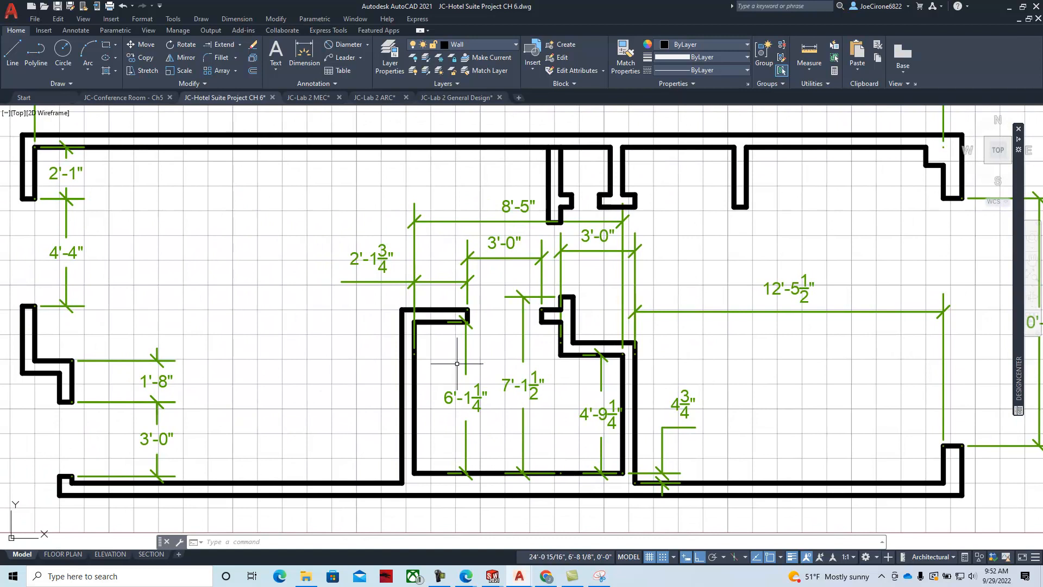
{"action": "left_click", "coordinate": [502, 259]}
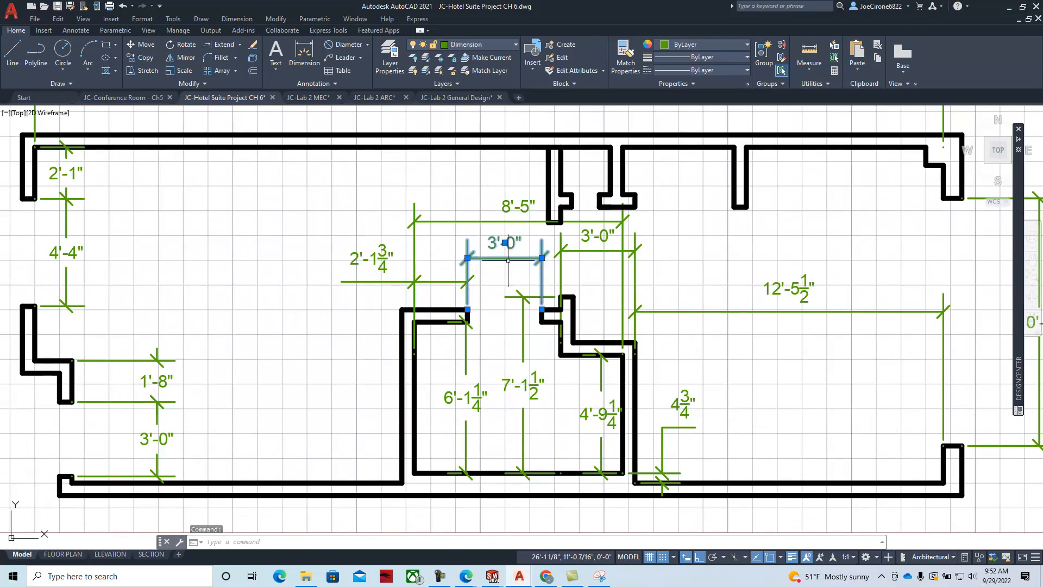
{"action": "left_click", "coordinate": [541, 257]}
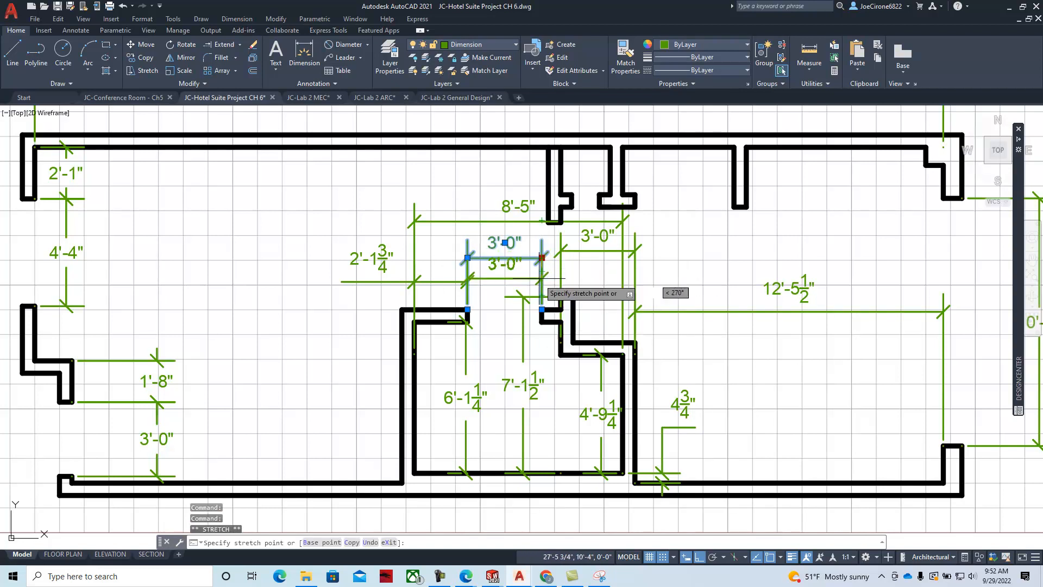
{"action": "left_click", "coordinate": [541, 271]}
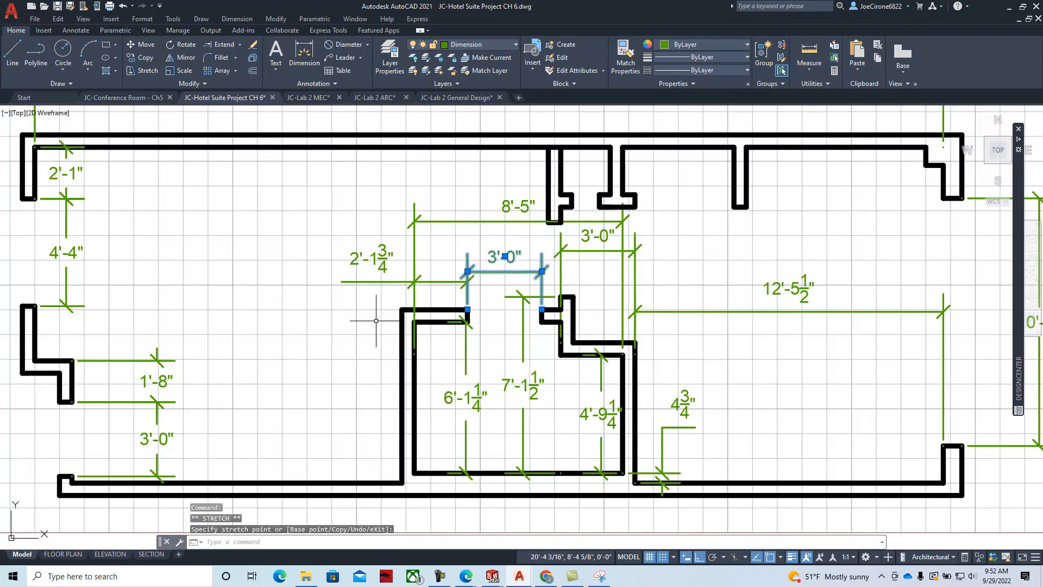
{"action": "left_click", "coordinate": [586, 250]}
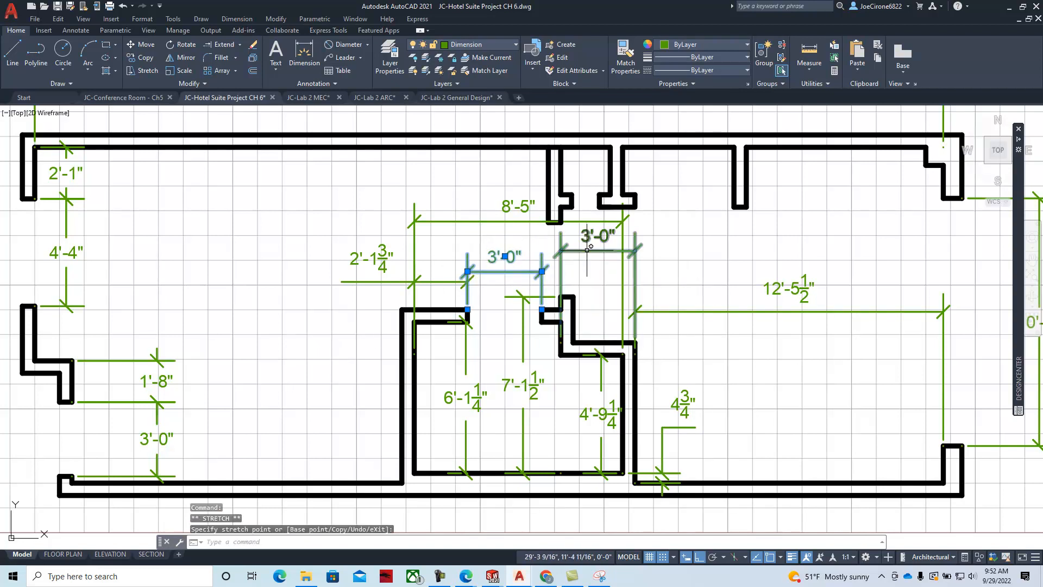
{"action": "left_click", "coordinate": [635, 250]}
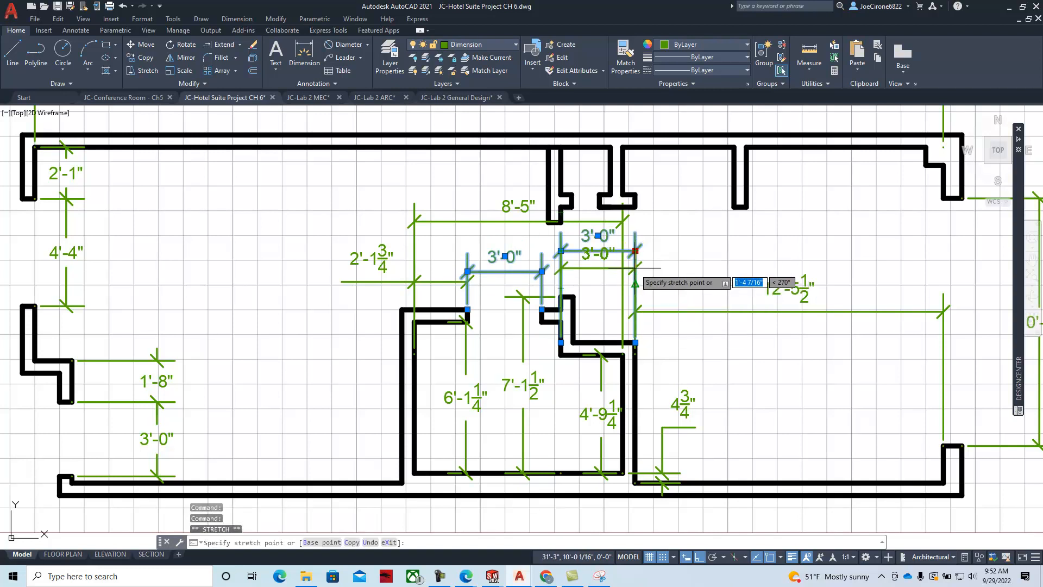
{"action": "left_click", "coordinate": [635, 285]}
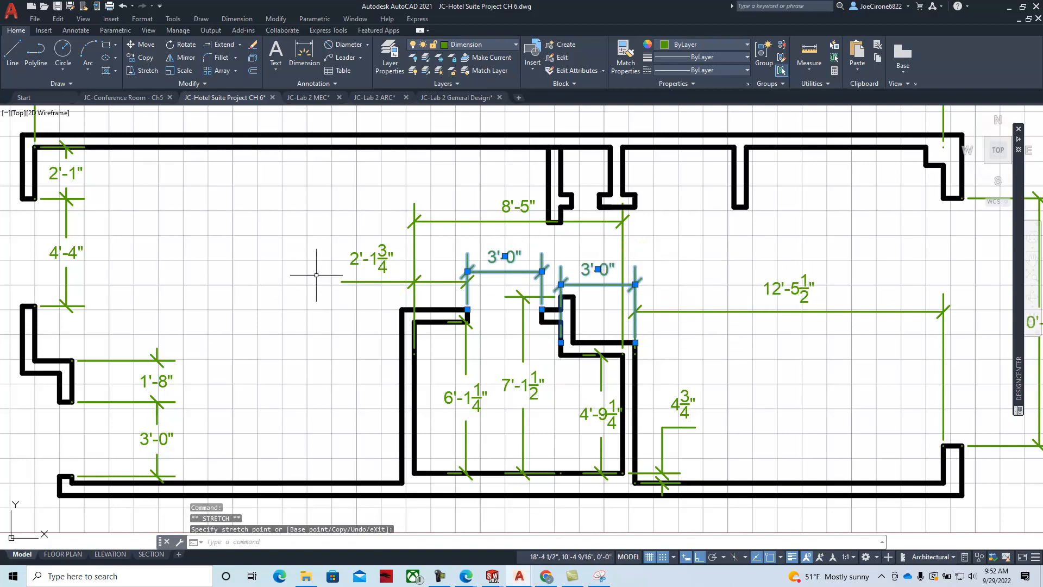
- Lower the 8'-5" dimension line to just above the bathroom door opening's 3'-0" dimension, clear of the utility closet wall
{"action": "left_click", "coordinate": [491, 222]}
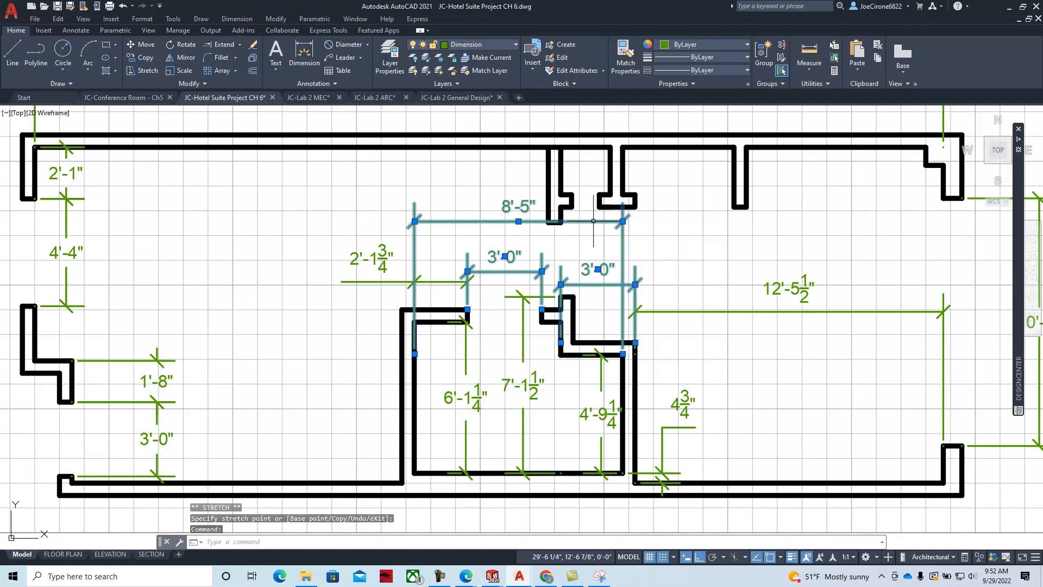
{"action": "left_click", "coordinate": [623, 221]}
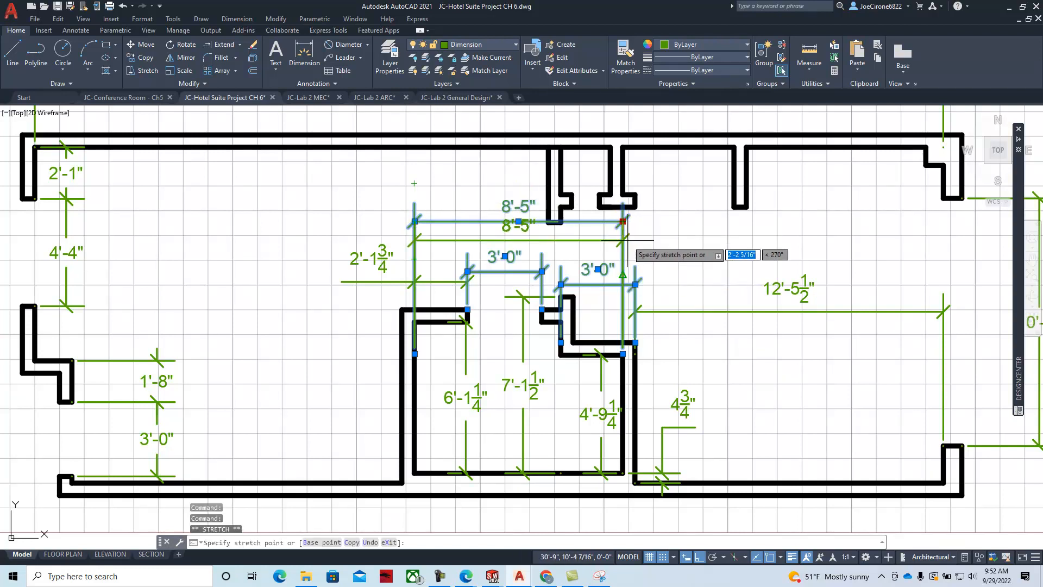
{"action": "left_click", "coordinate": [622, 275]}
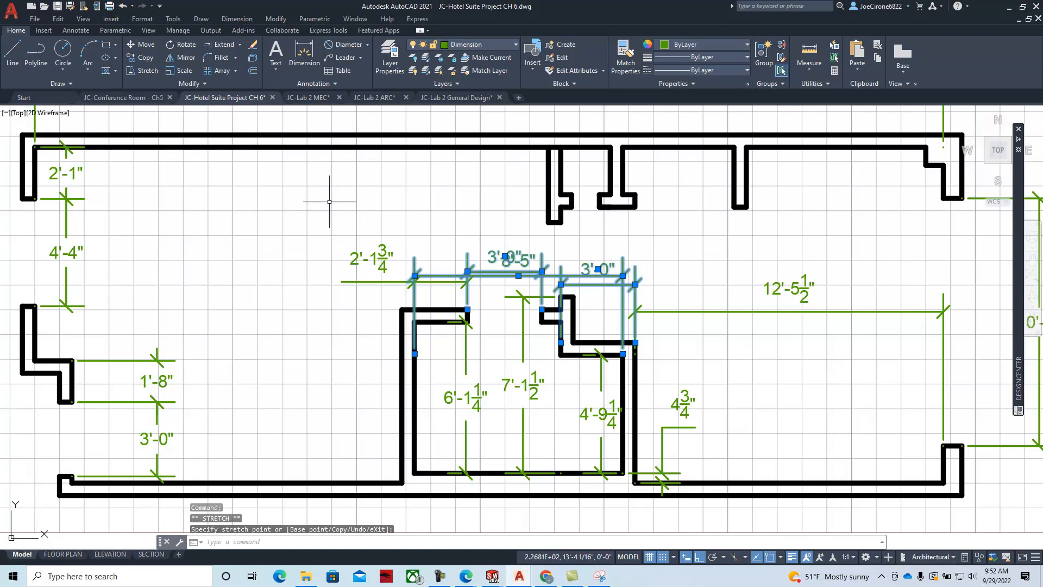
{"action": "key", "text": "Escape"}
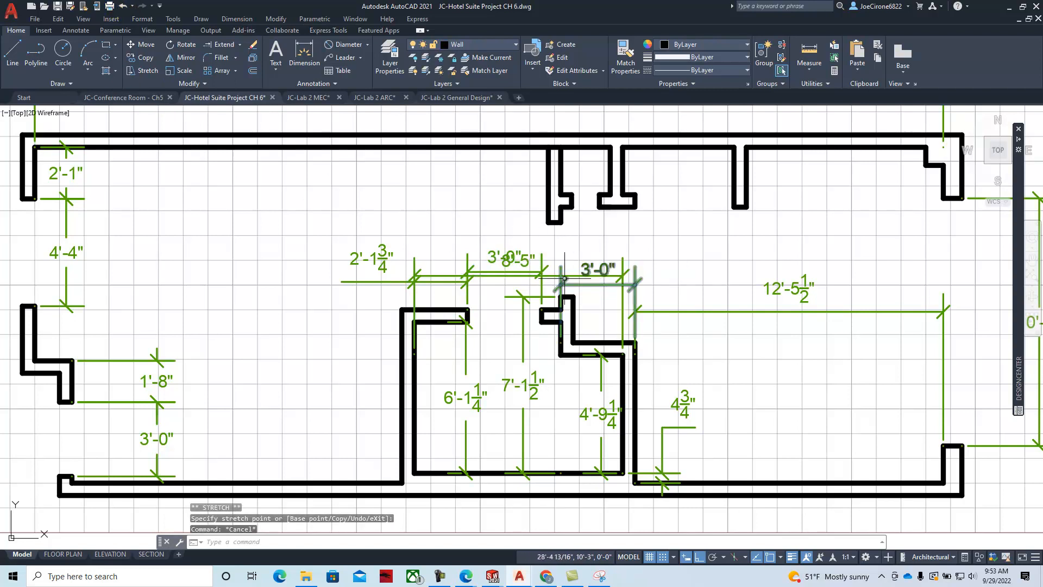
{"action": "left_click", "coordinate": [564, 276]}
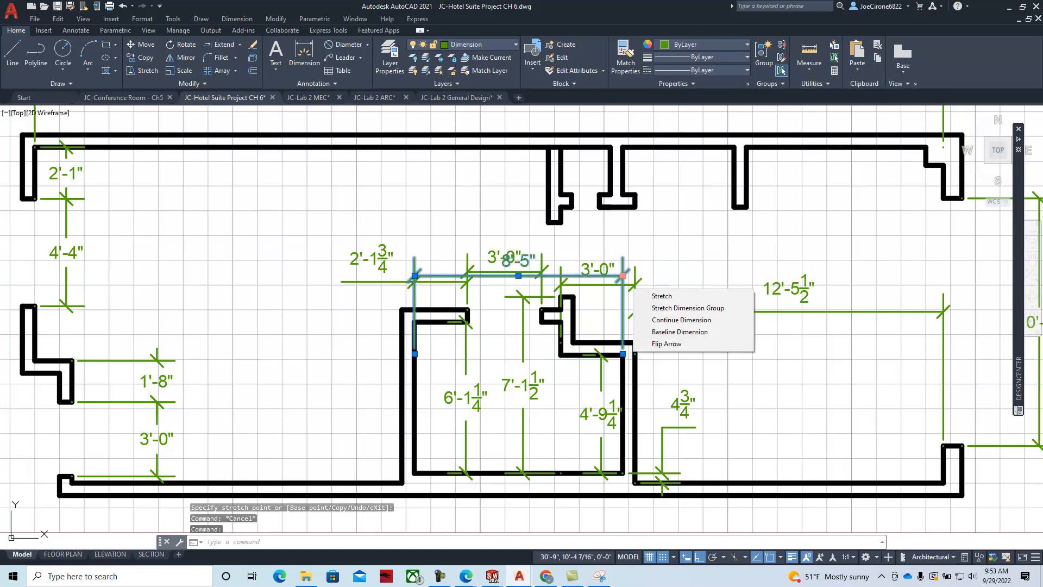
{"action": "left_click", "coordinate": [622, 276]}
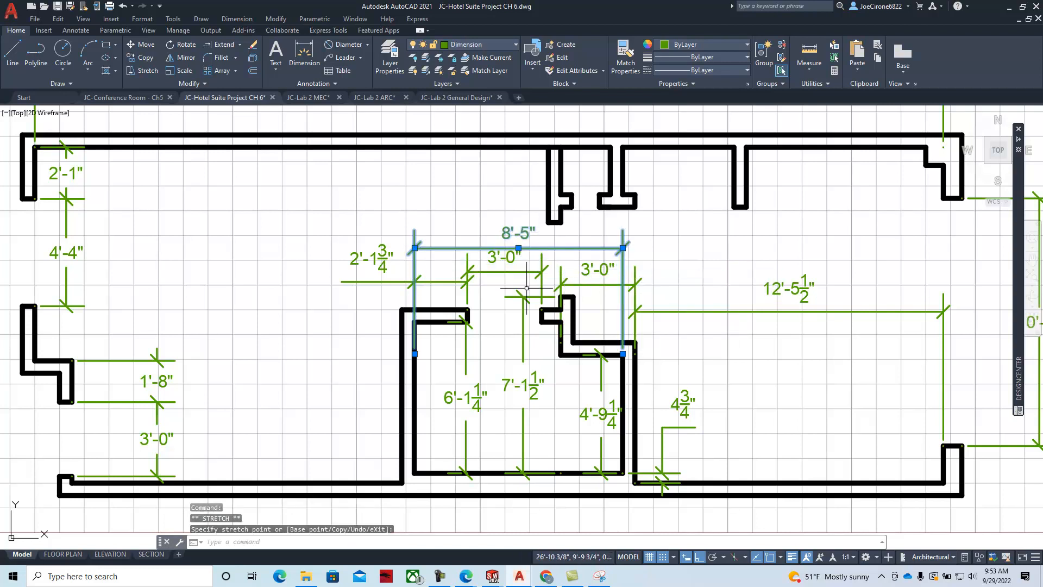
{"action": "left_click", "coordinate": [623, 249]}
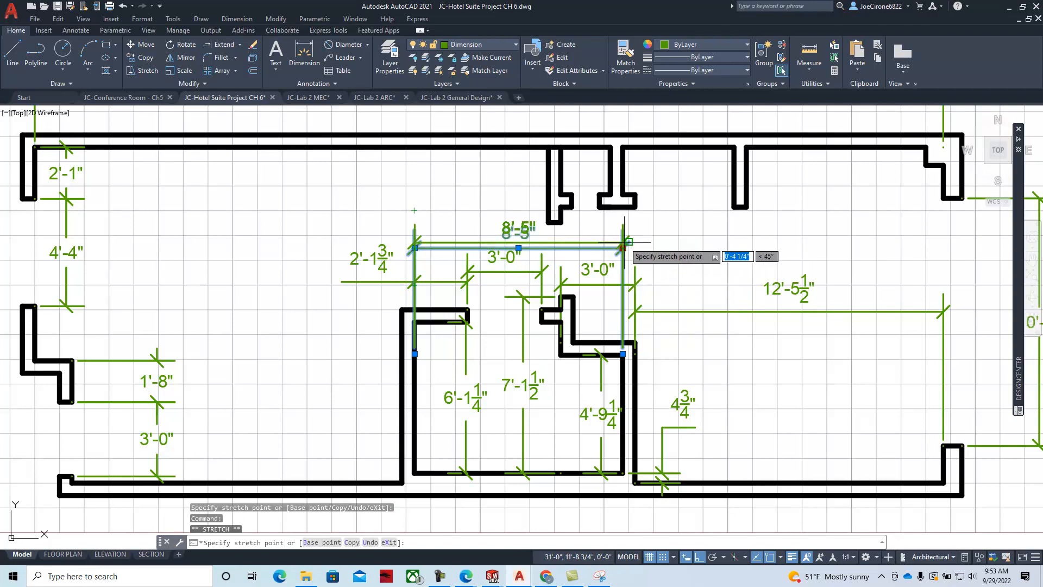
{"action": "left_click", "coordinate": [625, 241]}
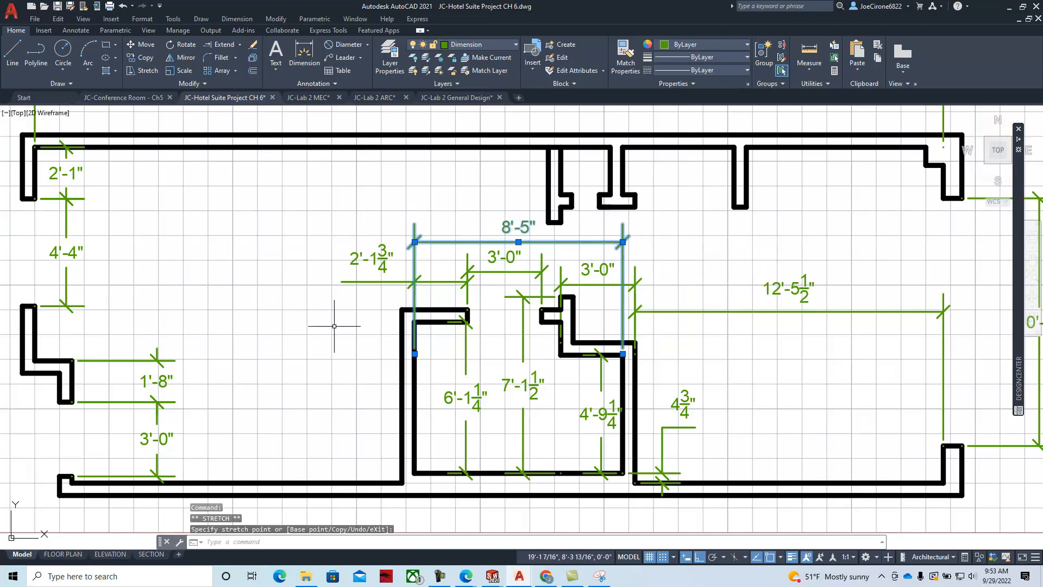
{"action": "key", "text": "Escape"}
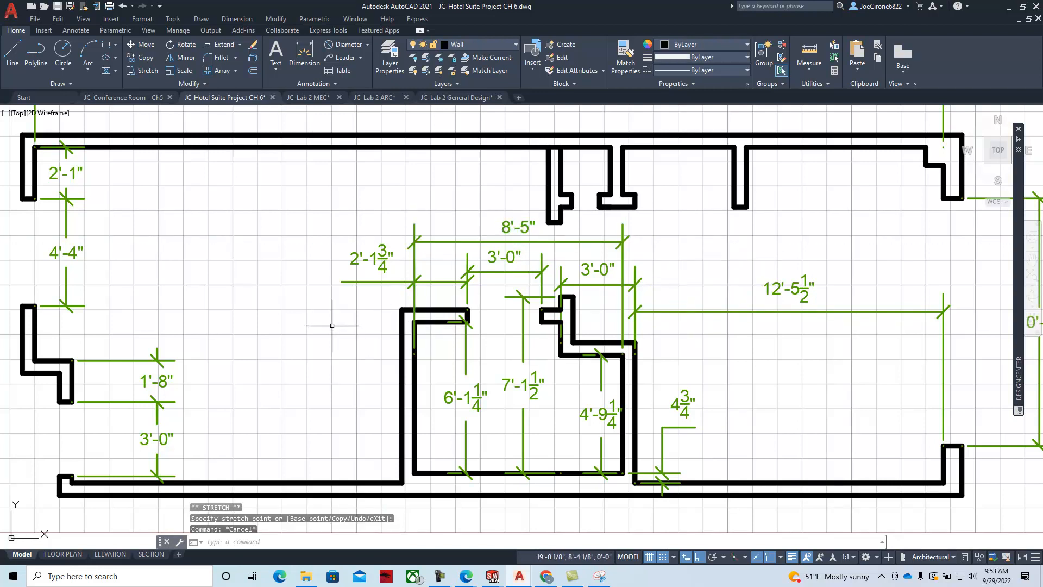
- Turn off object snap and move the bathroom's 6'-1 1/4" vertical dimension line left, clear of the door opening's edge
{"action": "left_click", "coordinate": [471, 402]}
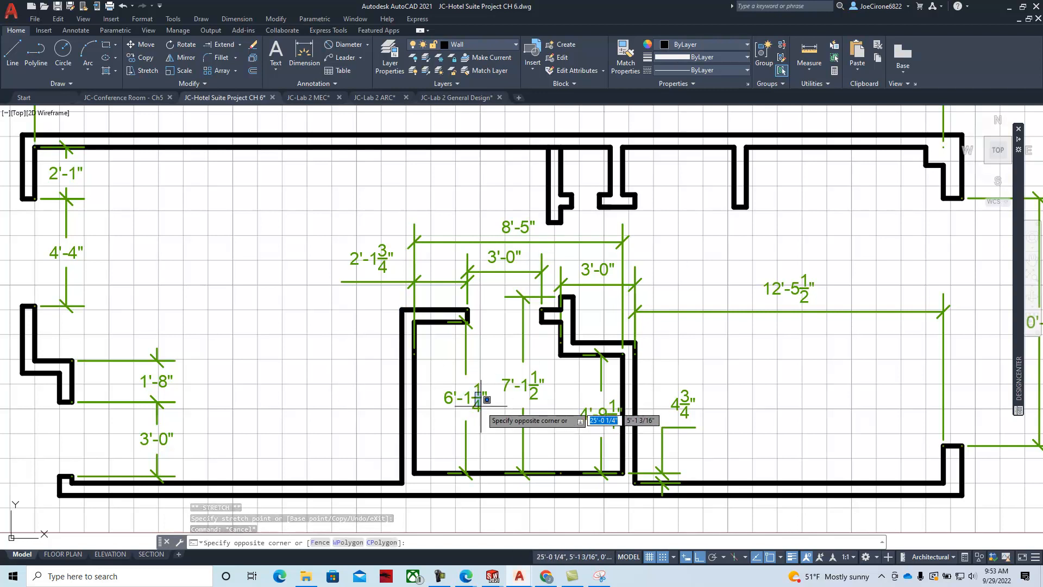
{"action": "left_click", "coordinate": [445, 415]}
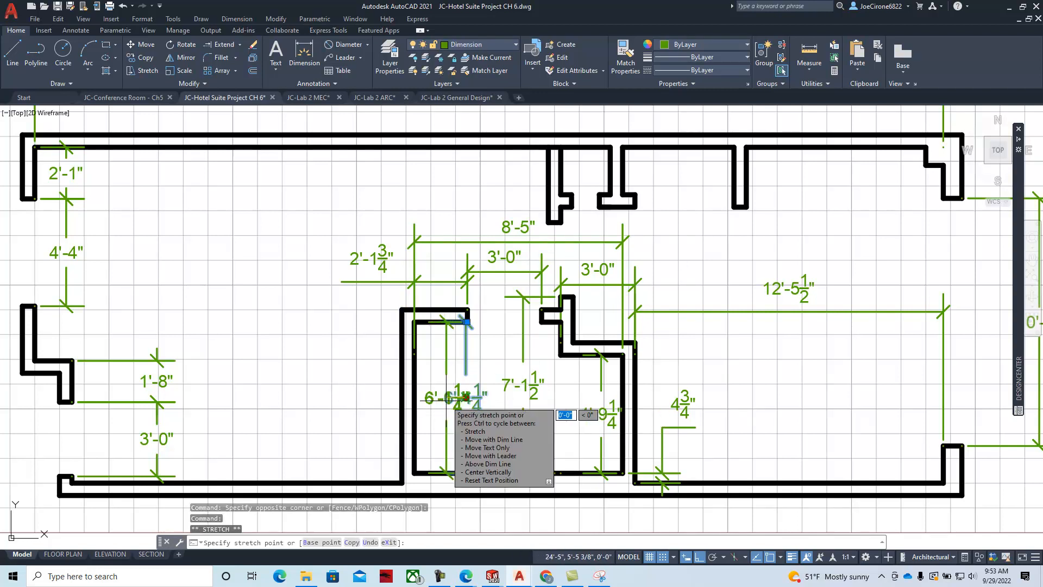
{"action": "left_click", "coordinate": [446, 405]}
{"action": "left_click", "coordinate": [446, 404]}
{"action": "left_click", "coordinate": [466, 397]}
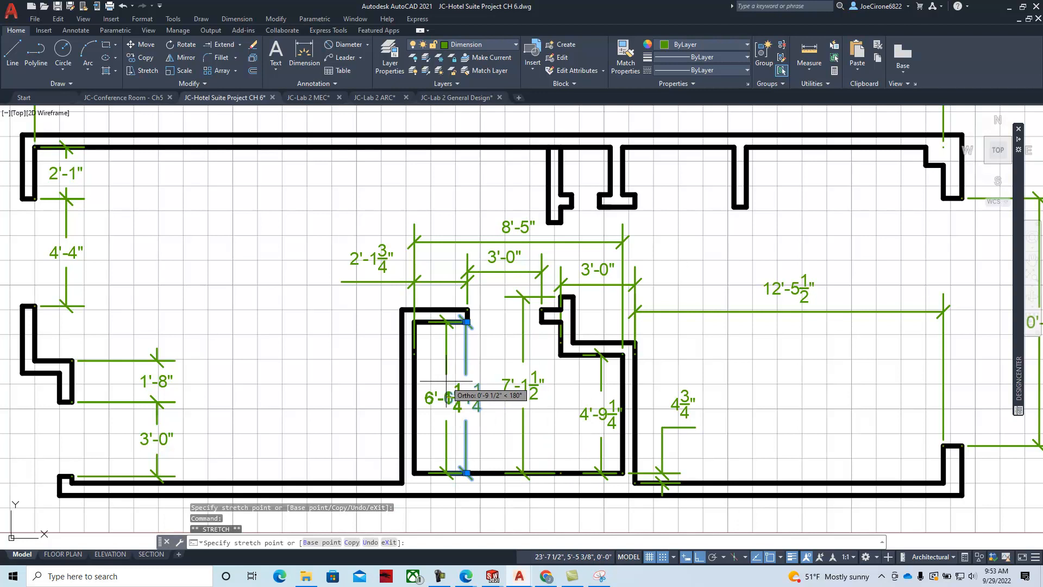
{"action": "key", "text": "Escape"}
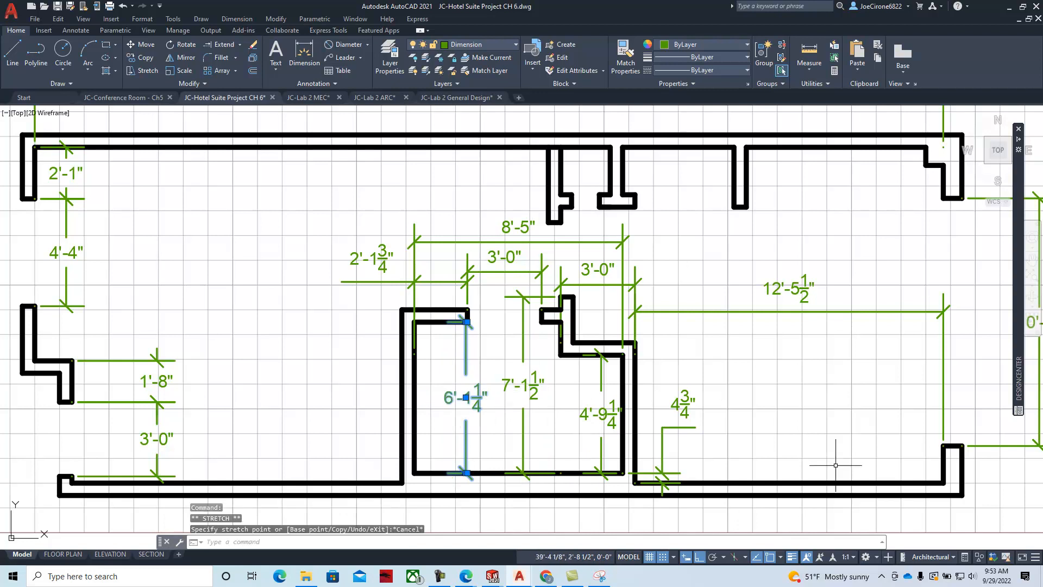
{"action": "left_click", "coordinate": [769, 558]}
{"action": "left_click", "coordinate": [466, 397]}
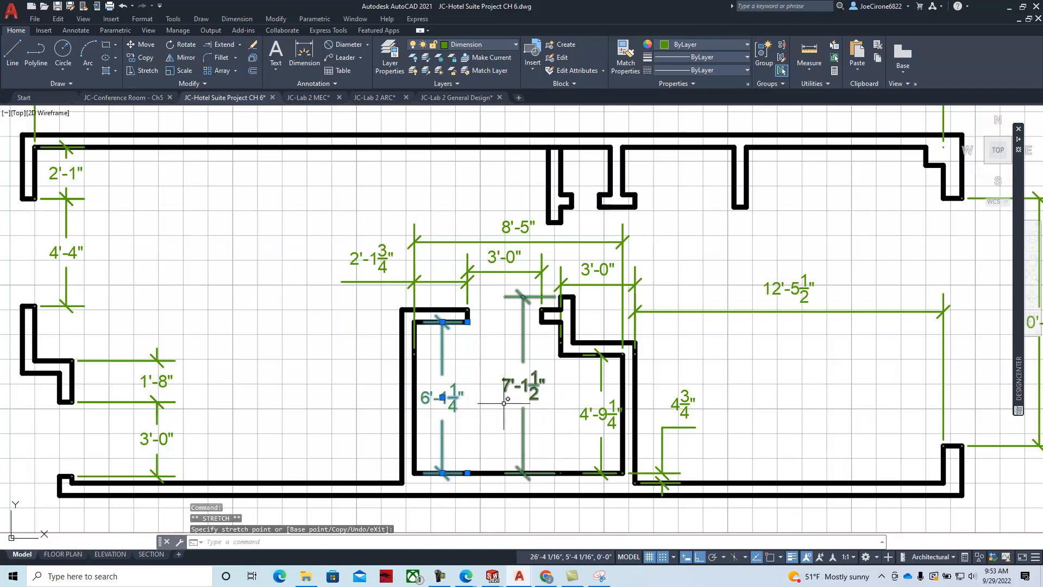
{"action": "key", "text": "Escape"}
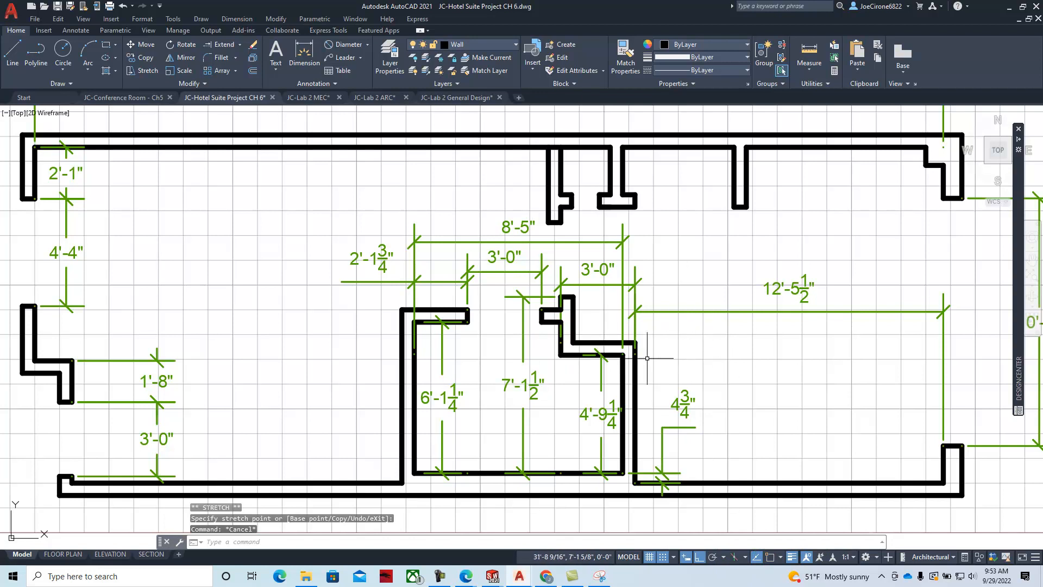
- Turn off the Dimension layer to view the walls alone, and turn it back on
{"action": "scroll", "coordinate": [740, 368], "scroll_direction": "down", "scroll_amount": 2}
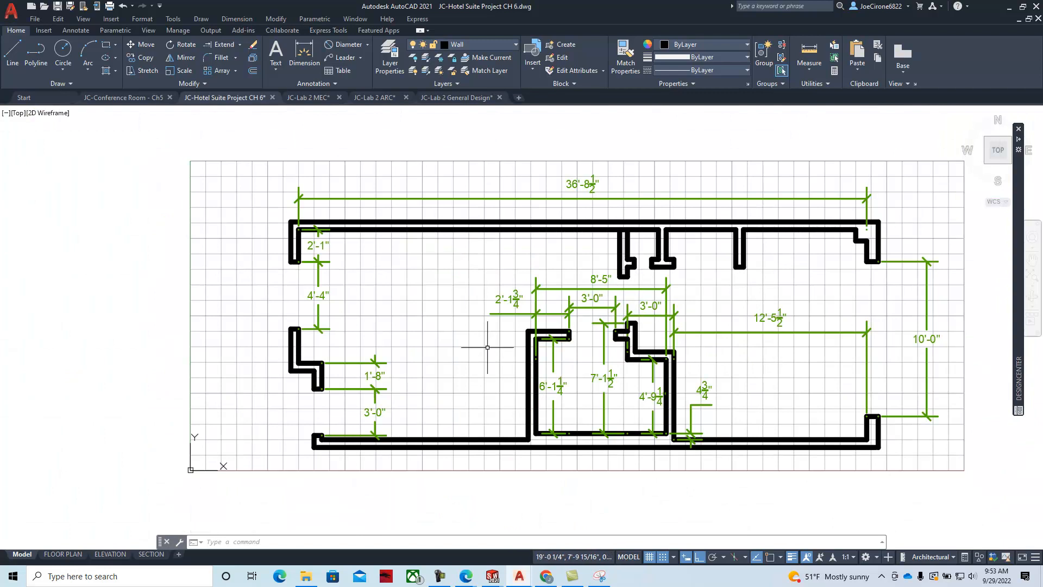
{"action": "middle_click_drag", "start_coordinate": [781, 367], "coordinate": [703, 321]}
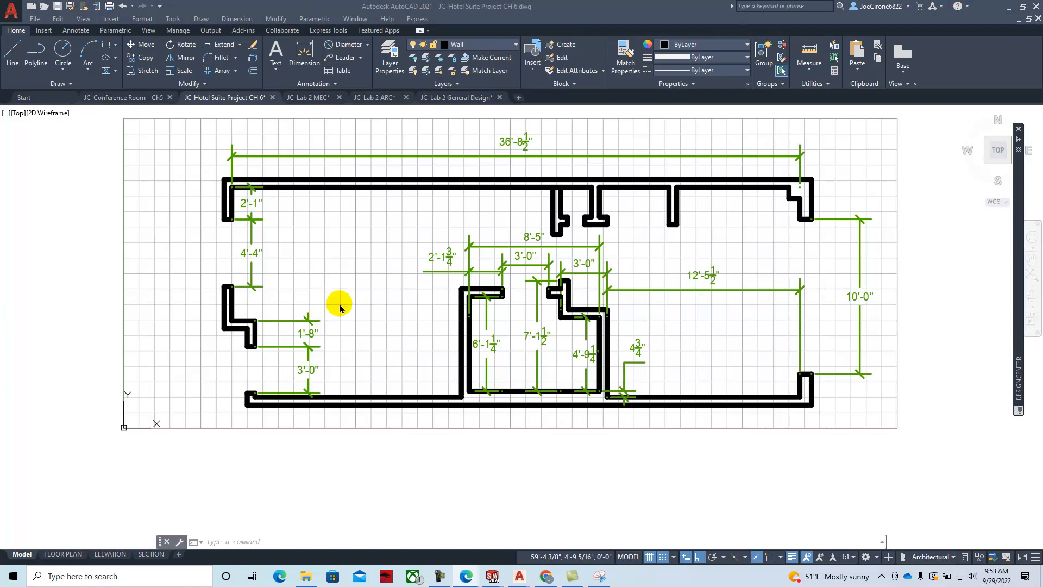
{"action": "scroll", "coordinate": [432, 323], "scroll_direction": "up", "scroll_amount": 2}
{"action": "scroll", "coordinate": [431, 314], "scroll_direction": "down", "scroll_amount": 4}
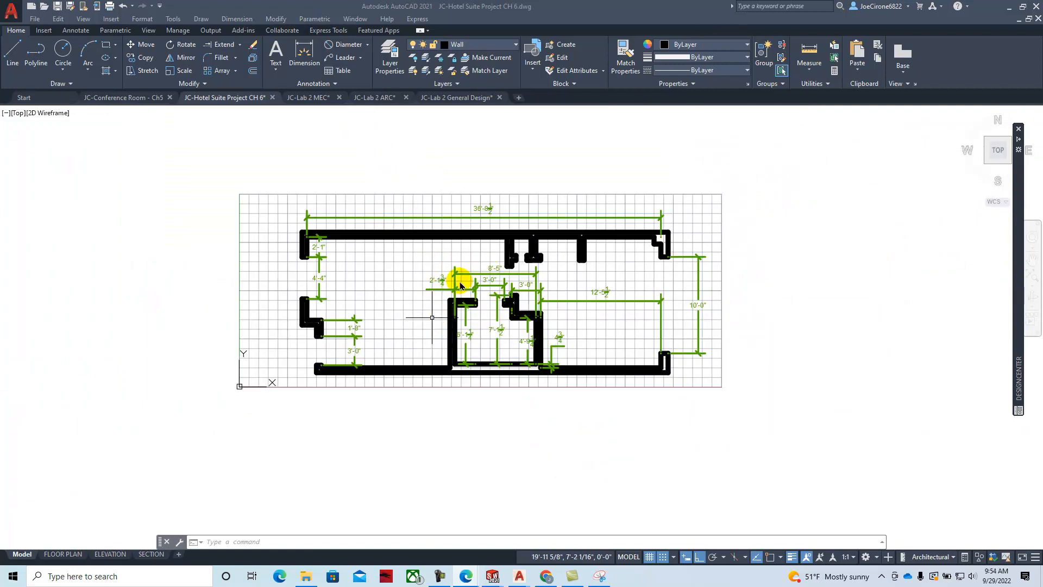
{"action": "left_click", "coordinate": [514, 47]}
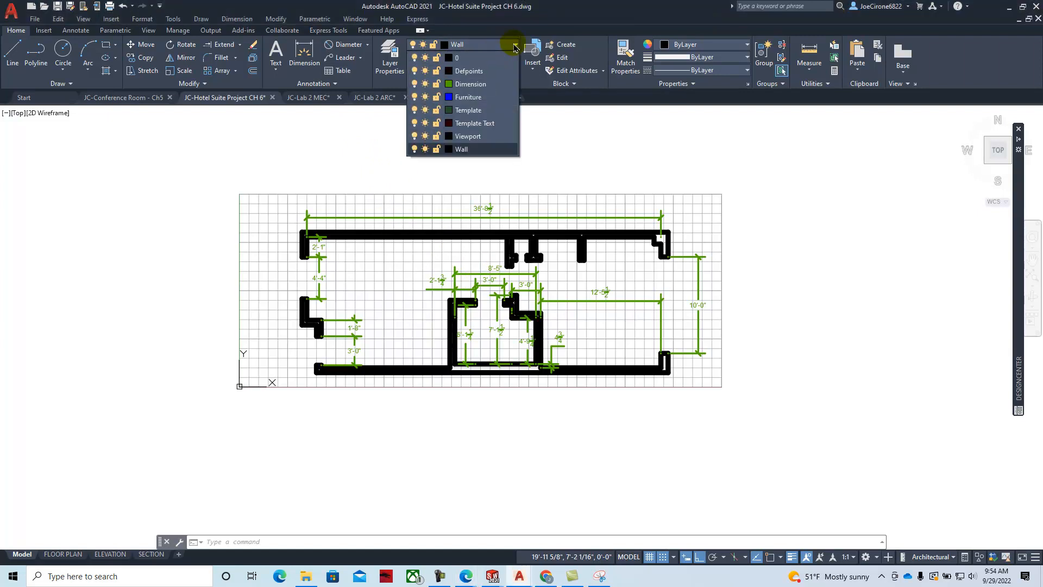
{"action": "left_click", "coordinate": [414, 84]}
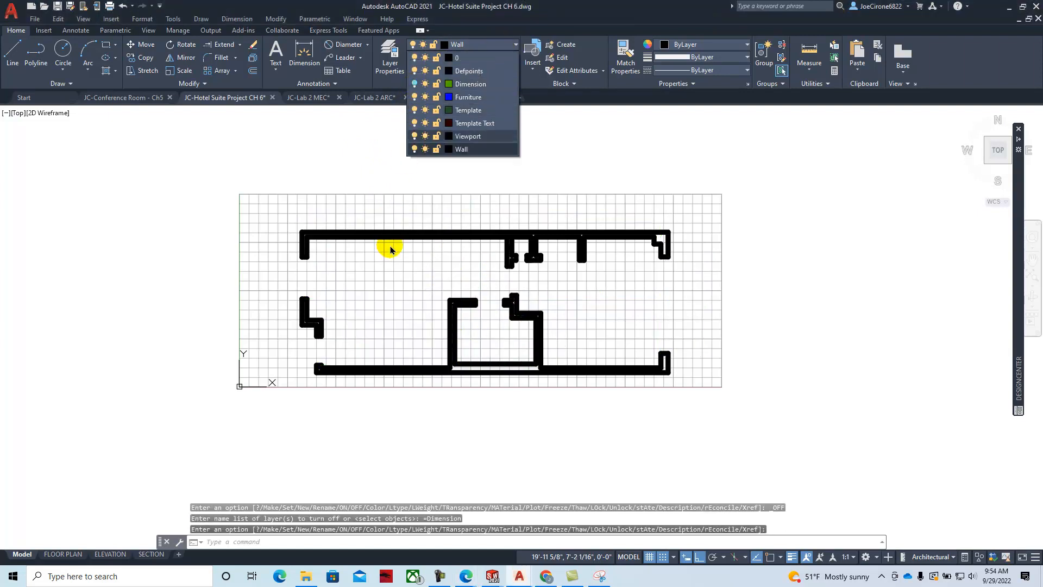
{"action": "left_click", "coordinate": [414, 84]}
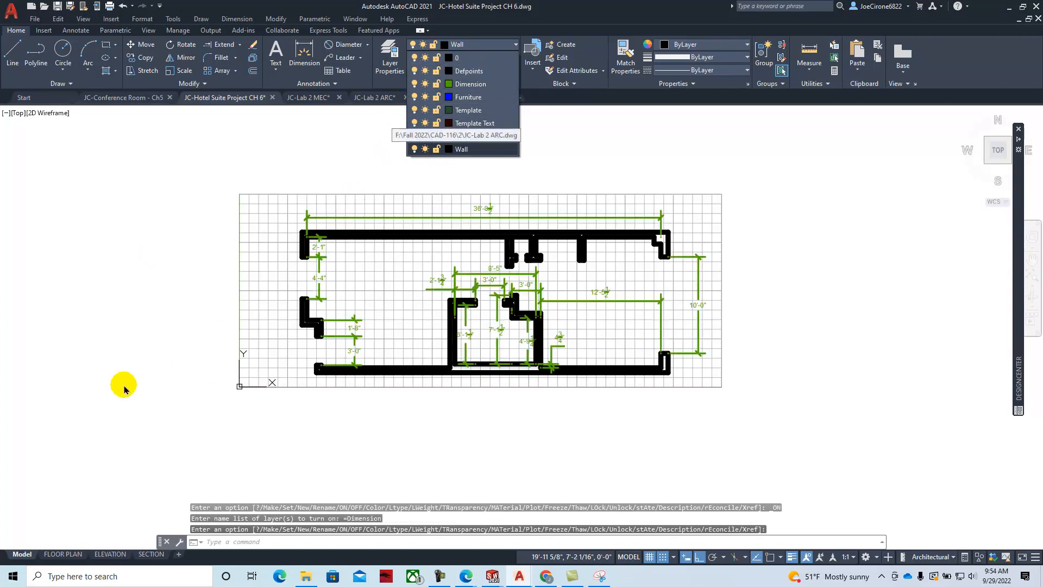
- Open the FLOOR PLAN layout and return from the viewport to paper space to view the whole sheet
{"action": "left_click", "coordinate": [50, 557]}
{"action": "left_click", "coordinate": [50, 557]}
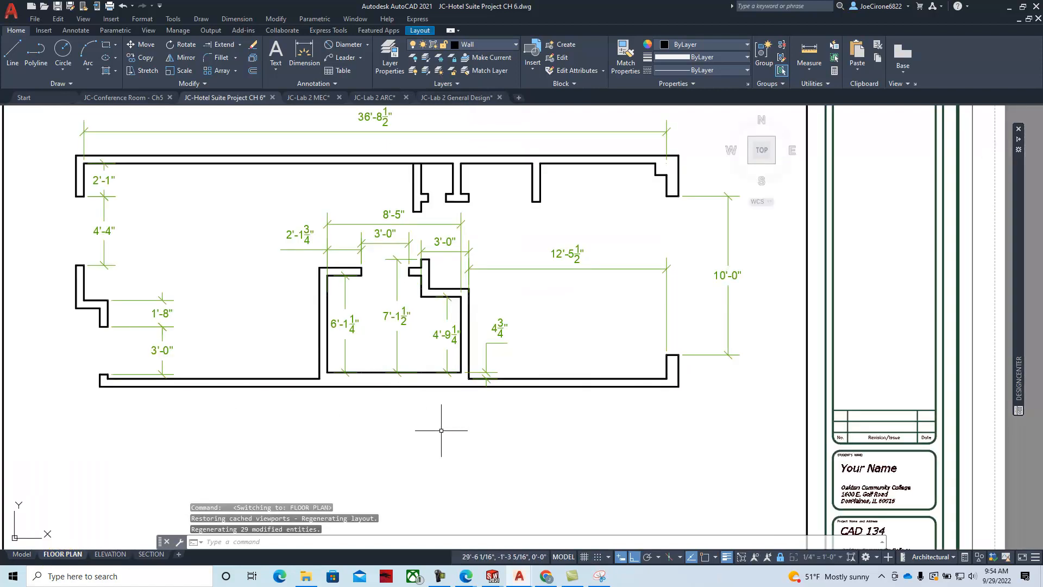
{"action": "double_click", "coordinate": [859, 292]}
{"action": "scroll", "coordinate": [862, 289], "scroll_direction": "down", "scroll_amount": 2}
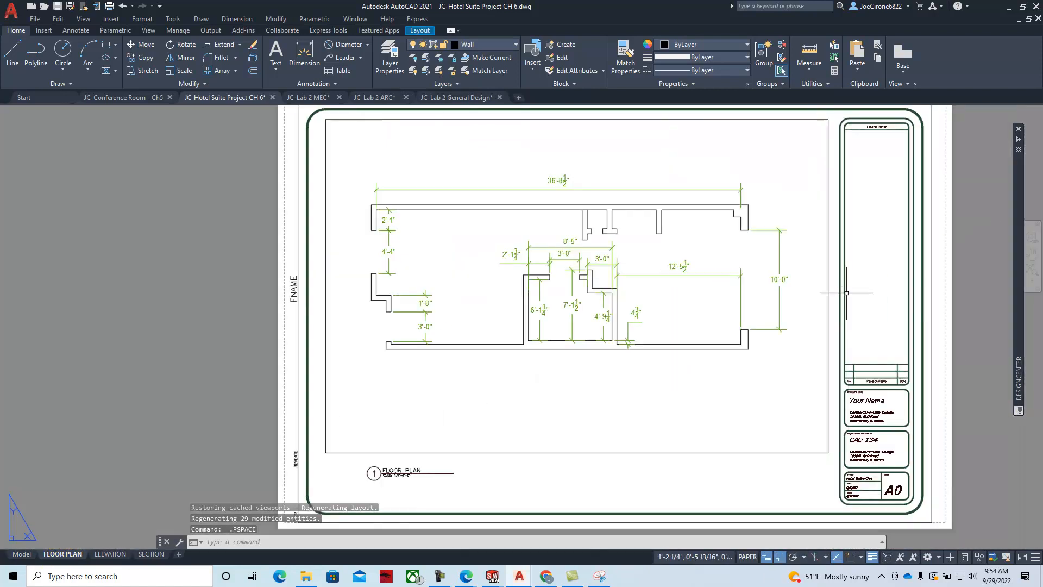
{"action": "middle_click_drag", "start_coordinate": [559, 318], "coordinate": [476, 330]}
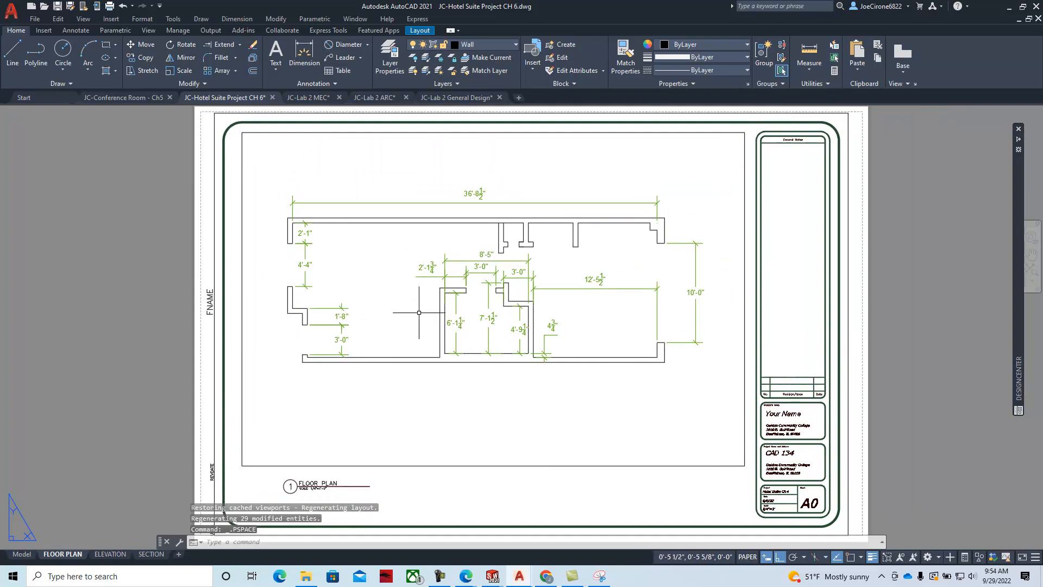